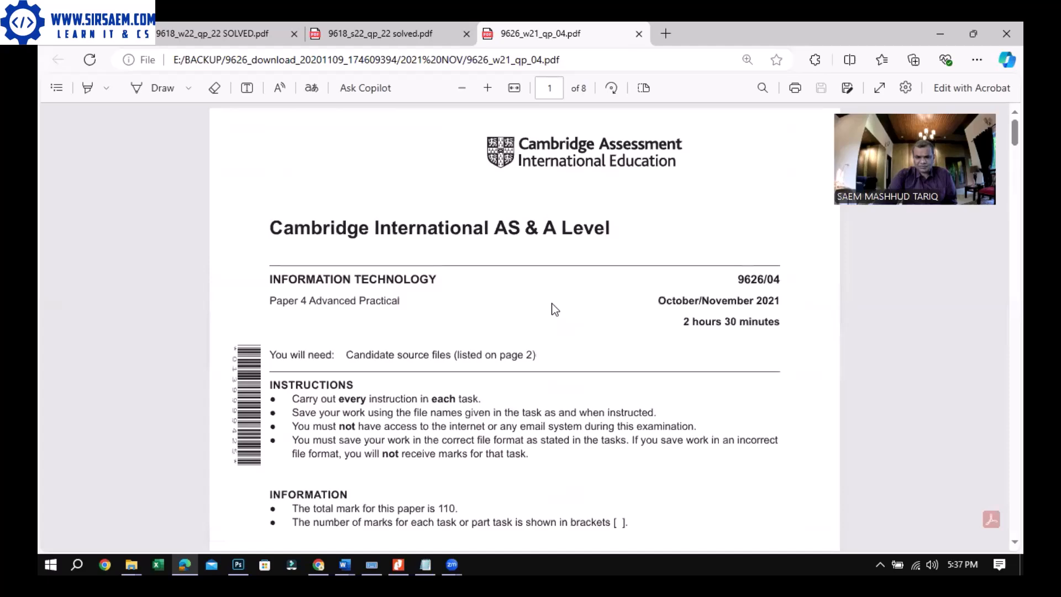
- Read the question paper's list of supplied source files and the Task 1 instructions on page 2
scroll(555, 309, "down", 15)
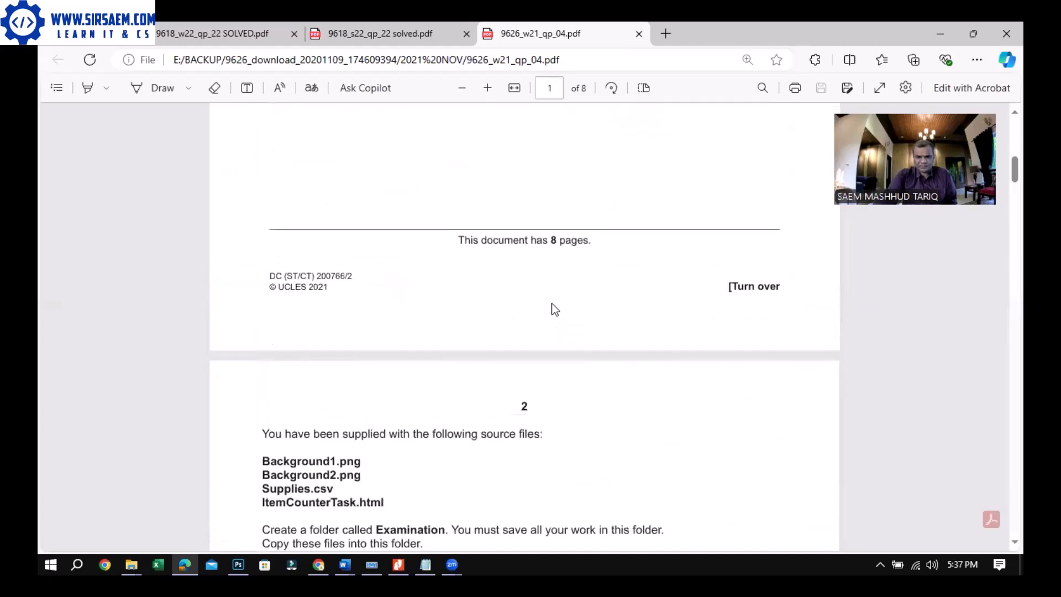
scroll(555, 310, "down", 3)
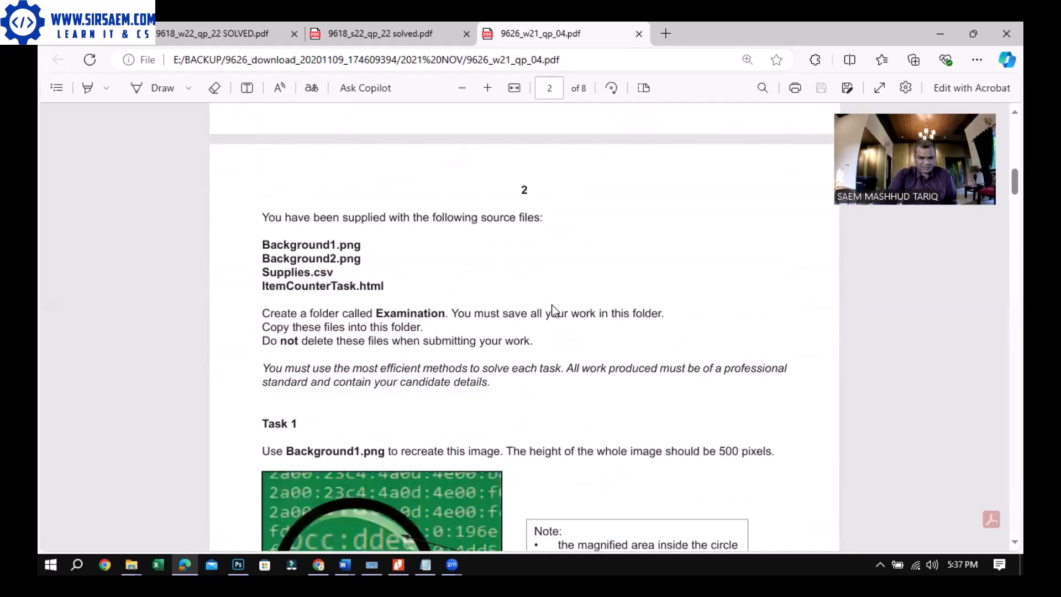
scroll(555, 311, "down", 3)
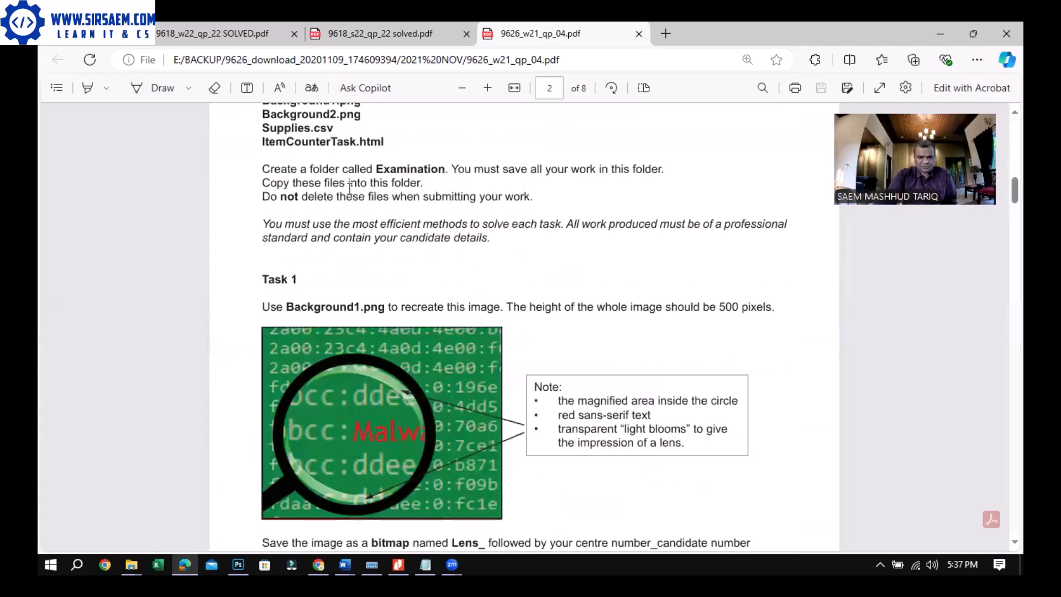
scroll(349, 188, "up", 1)
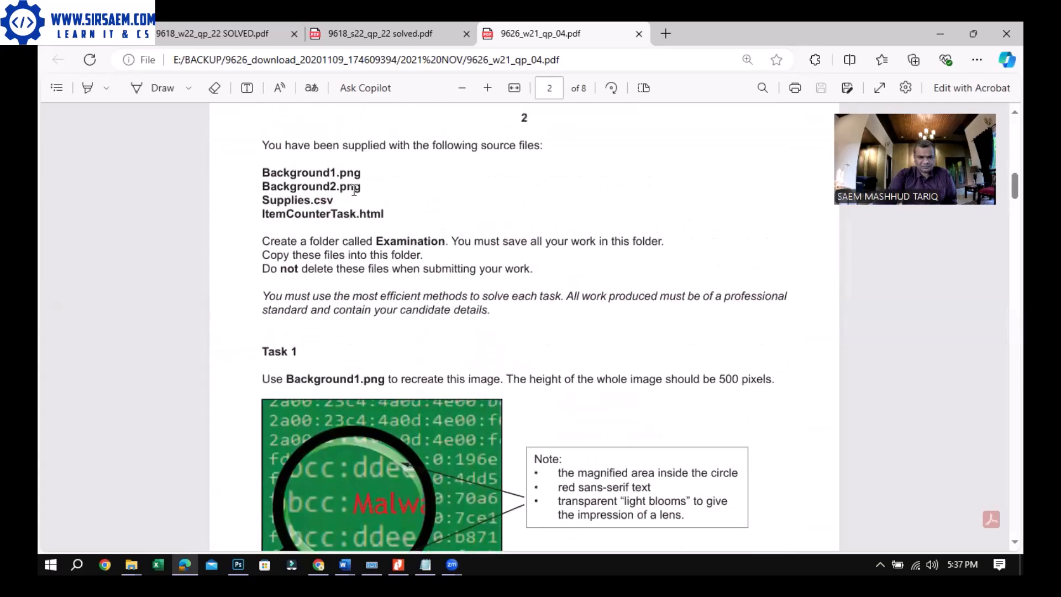
- Switch to File Explorer and open the November 2021 confidential source files folder inside 9626_w21_sf_04, showing its files as large icons
left_click(132, 564)
left_click(263, 510)
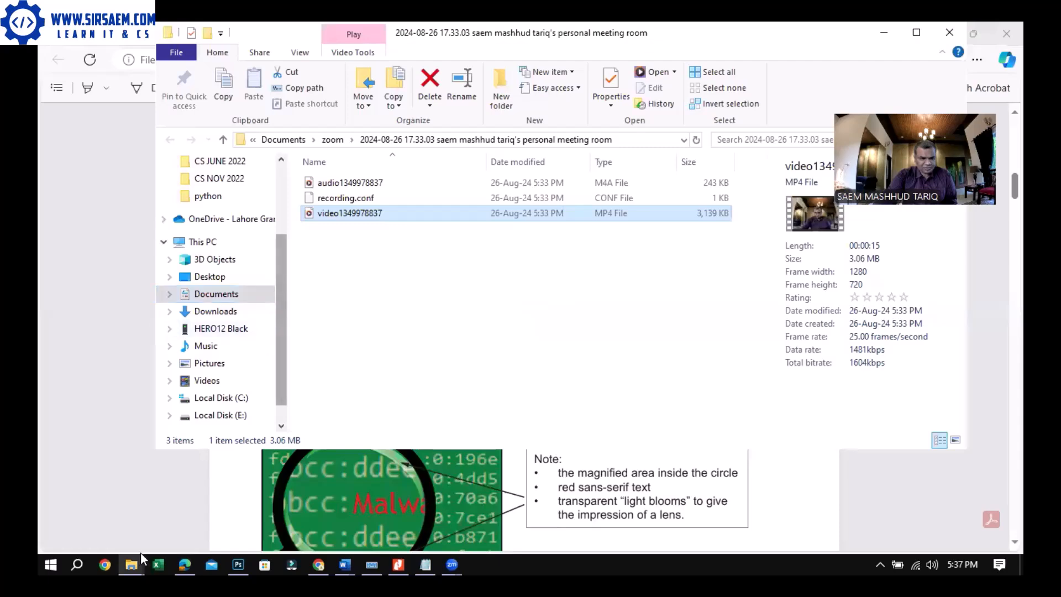
mouse_move(130, 552)
left_click(113, 534)
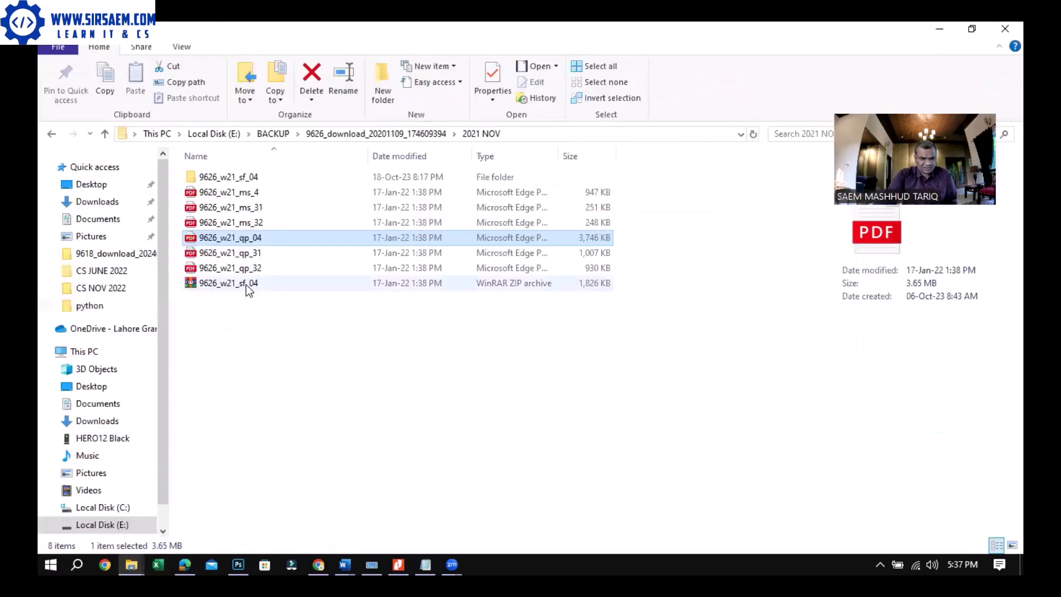
double_click(262, 174)
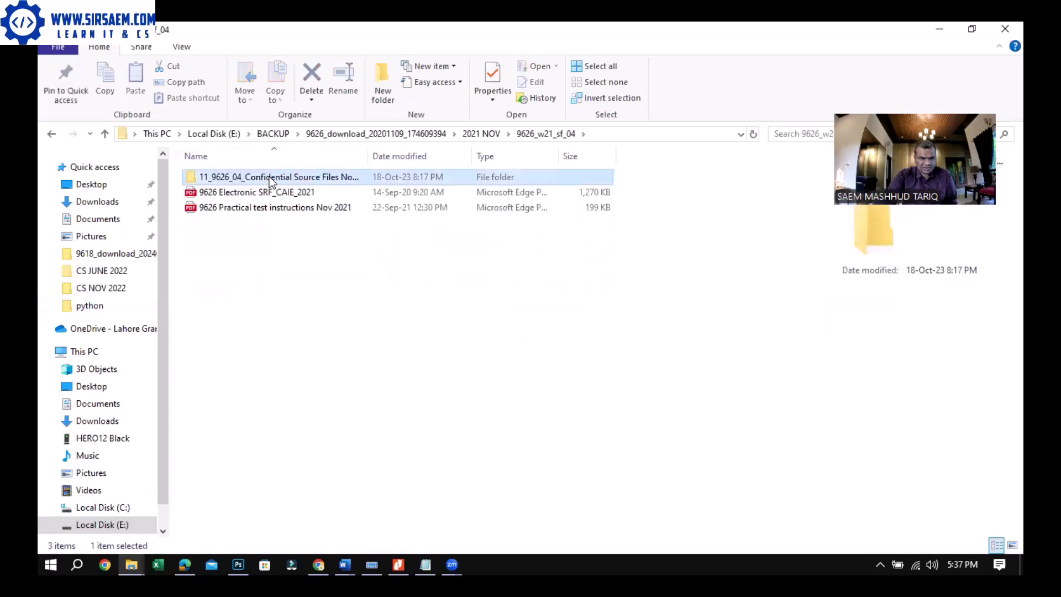
double_click(270, 177)
left_click(182, 47)
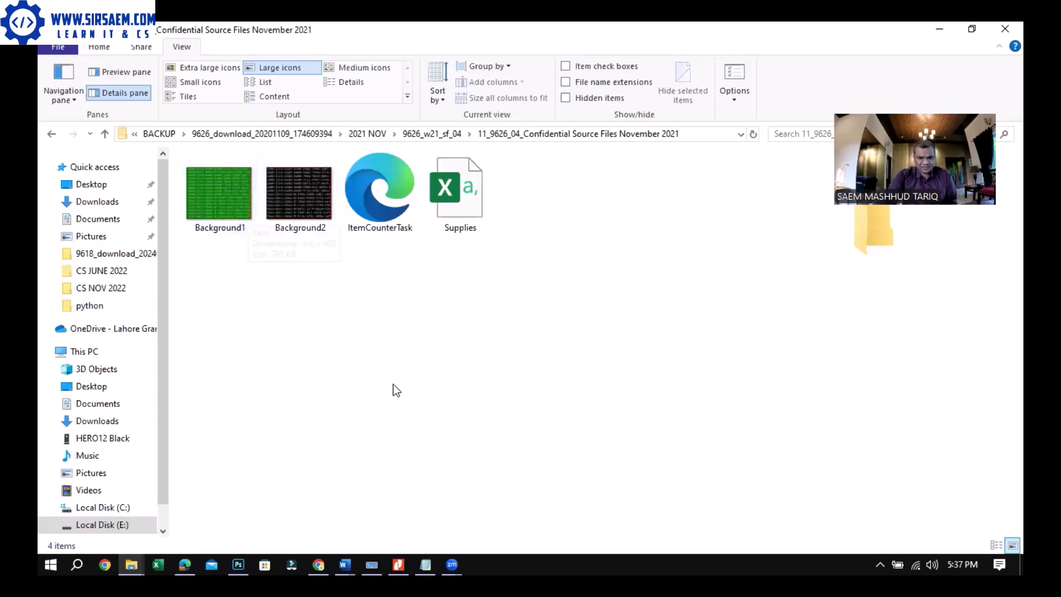
- Return to the question paper in the browser and examine the Task 1 magnifying-glass image and its notes at a larger zoom
left_click(184, 554)
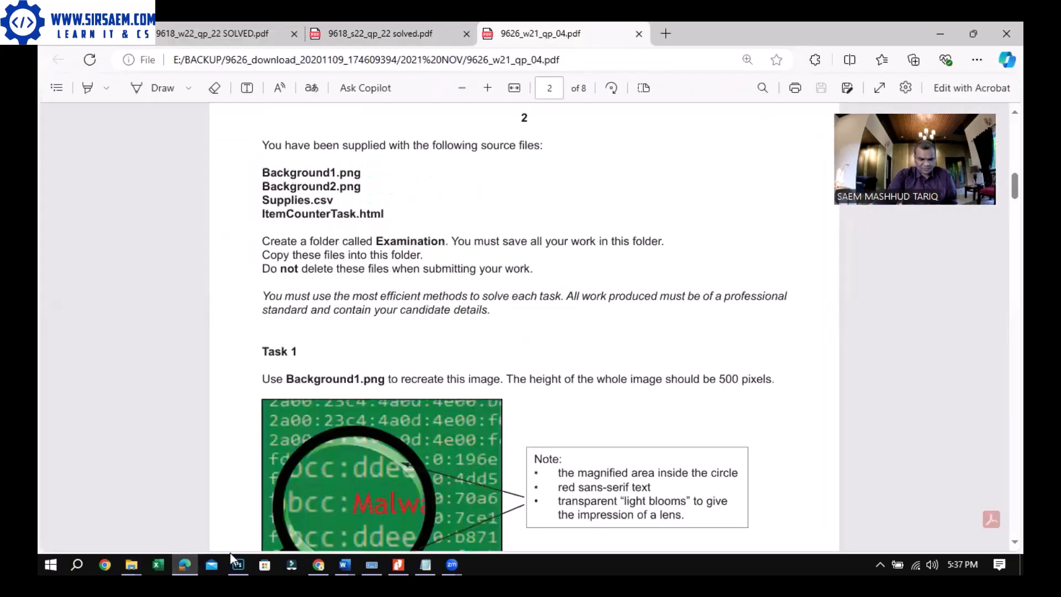
left_click(194, 554)
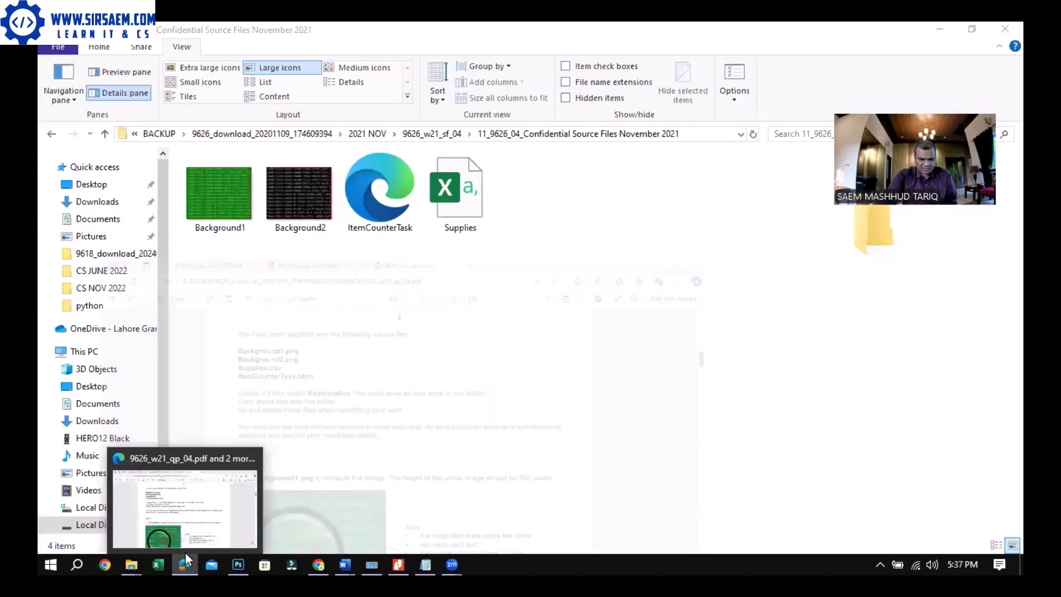
left_click(187, 553)
scroll(362, 296, "down", 3)
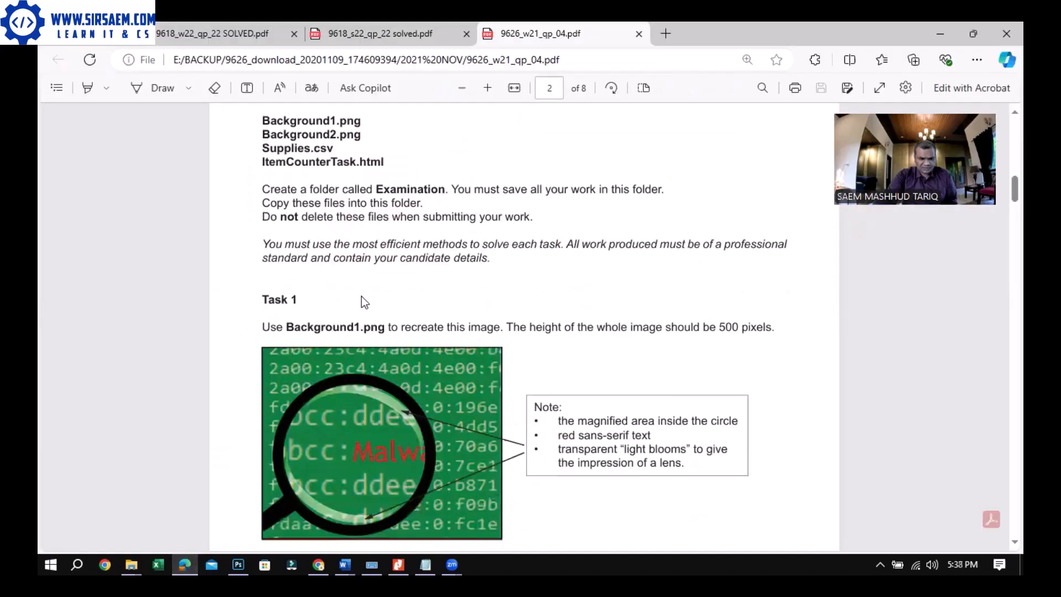
left_click(491, 94)
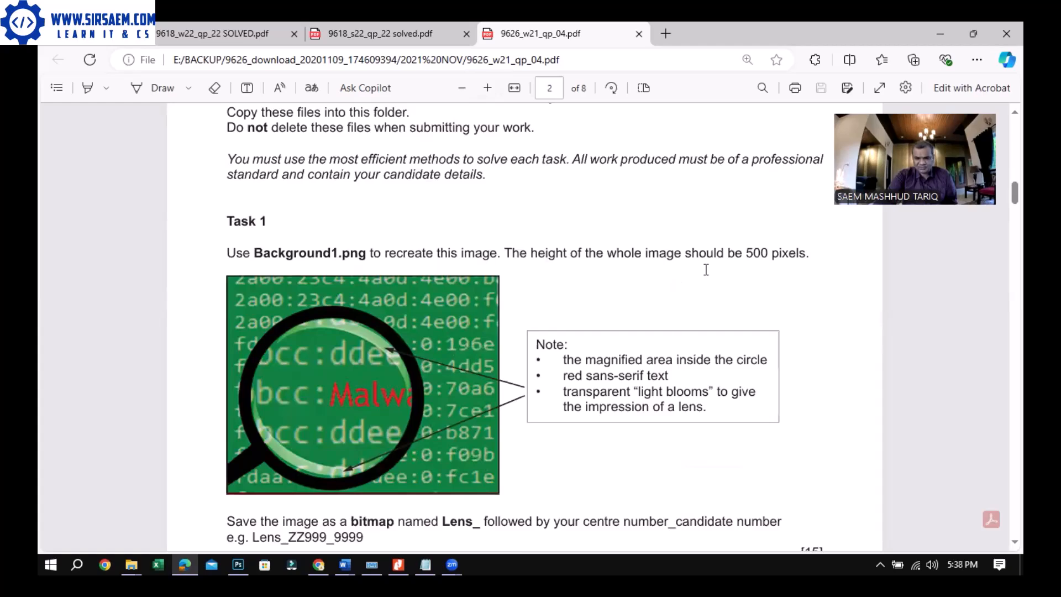
- Switch to Photoshop and create a transparent document 600 pixels wide and 500 pixels high at 72 pixels/inch
left_click(238, 564)
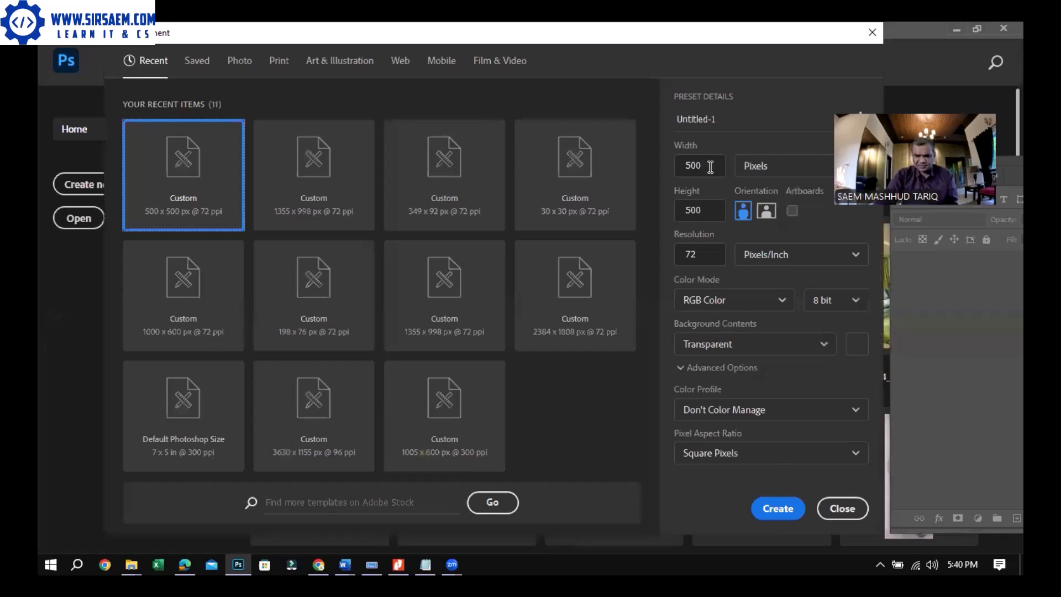
left_click(710, 166)
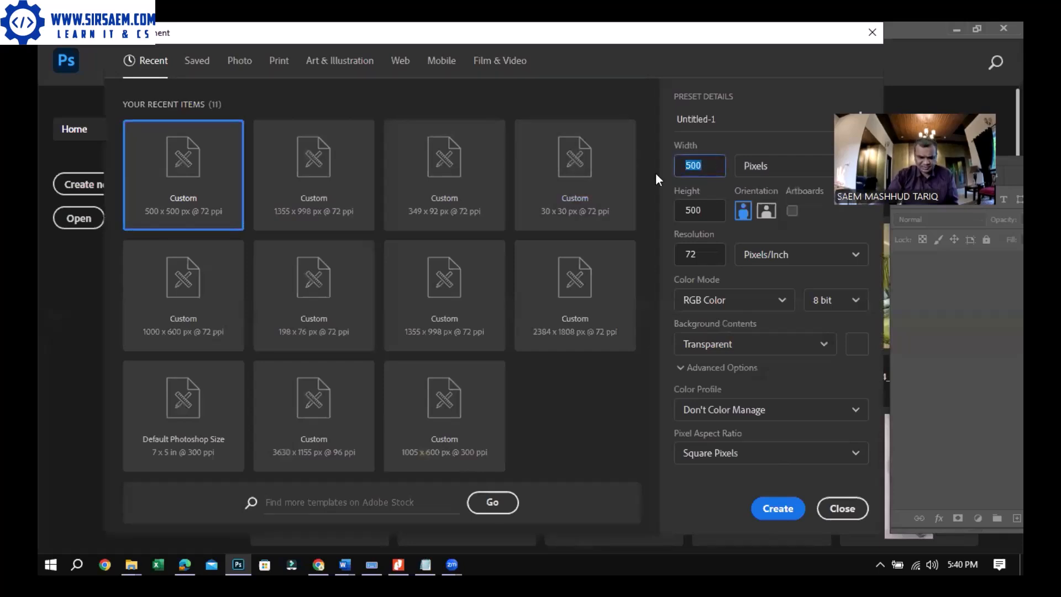
type("600")
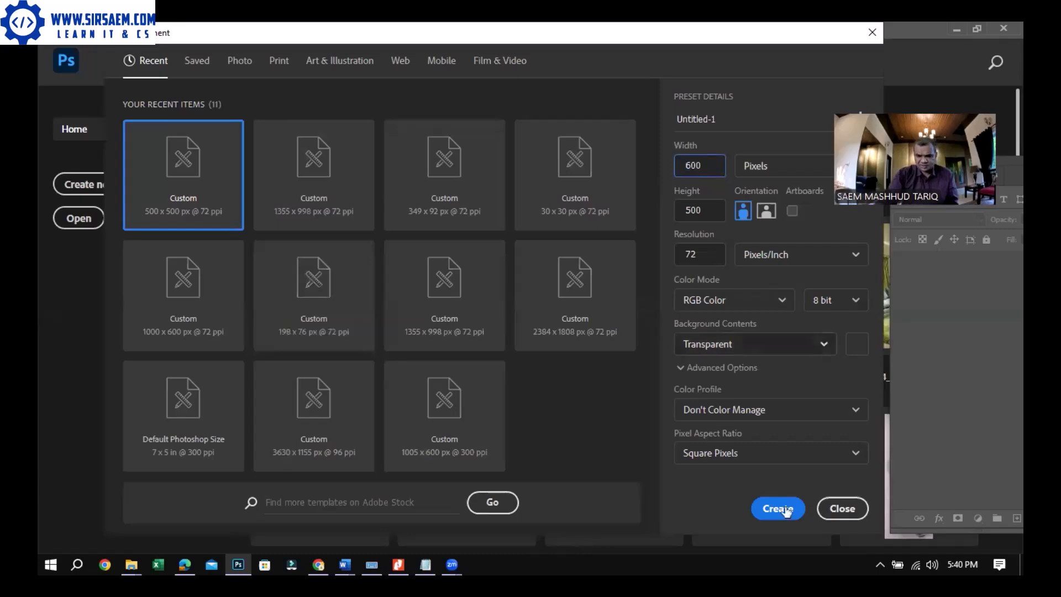
key("Return")
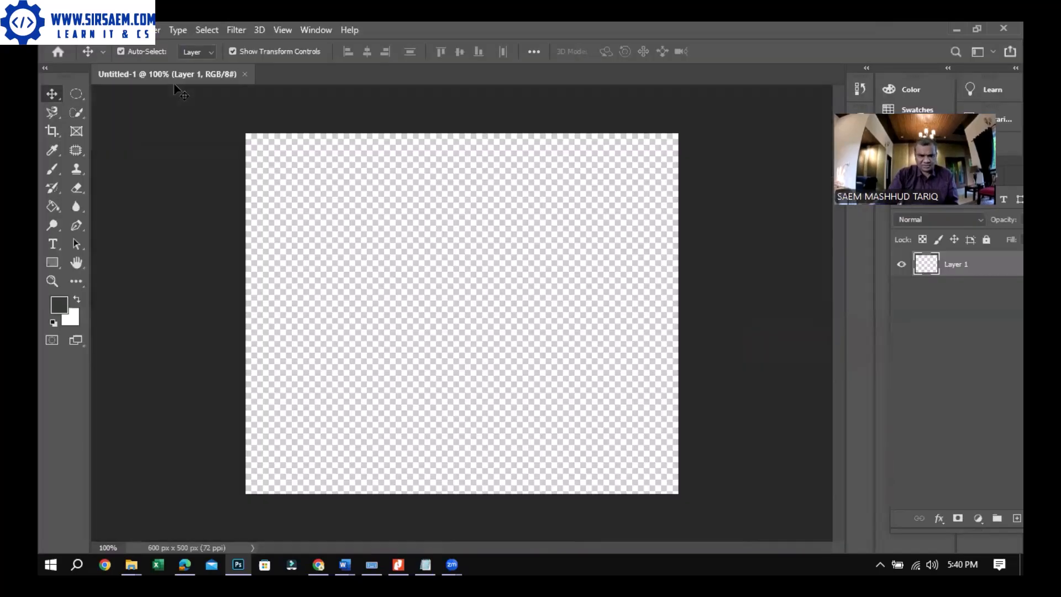
- Place Background1 from the source files folder into the document and stretch it to 160% width and 166.67% height to fill the canvas
left_click(136, 561)
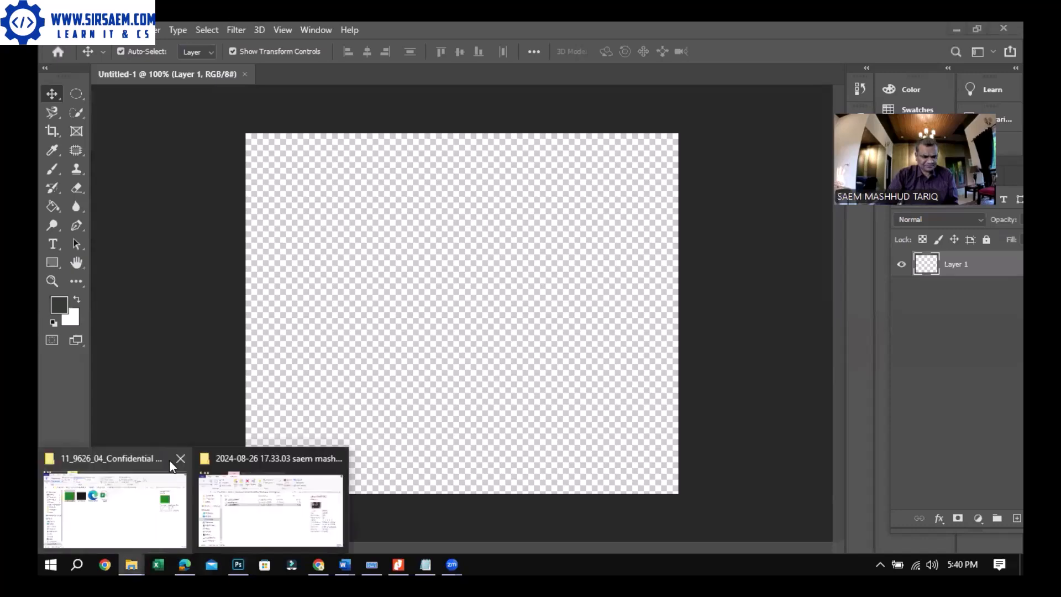
left_click(115, 508)
left_click_drag(220, 194, 395, 292)
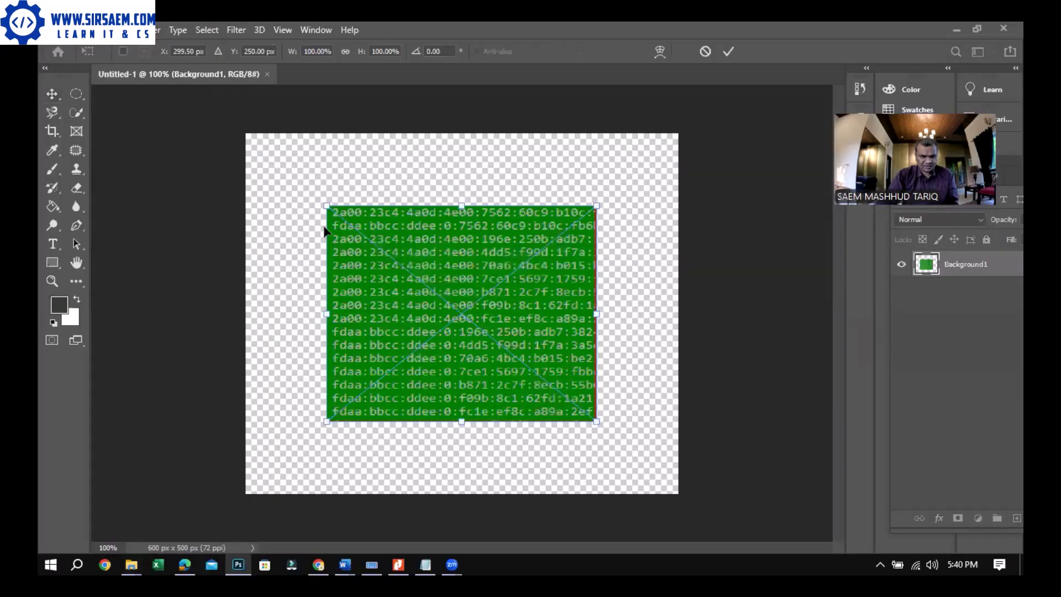
left_click_drag(589, 415, 659, 476)
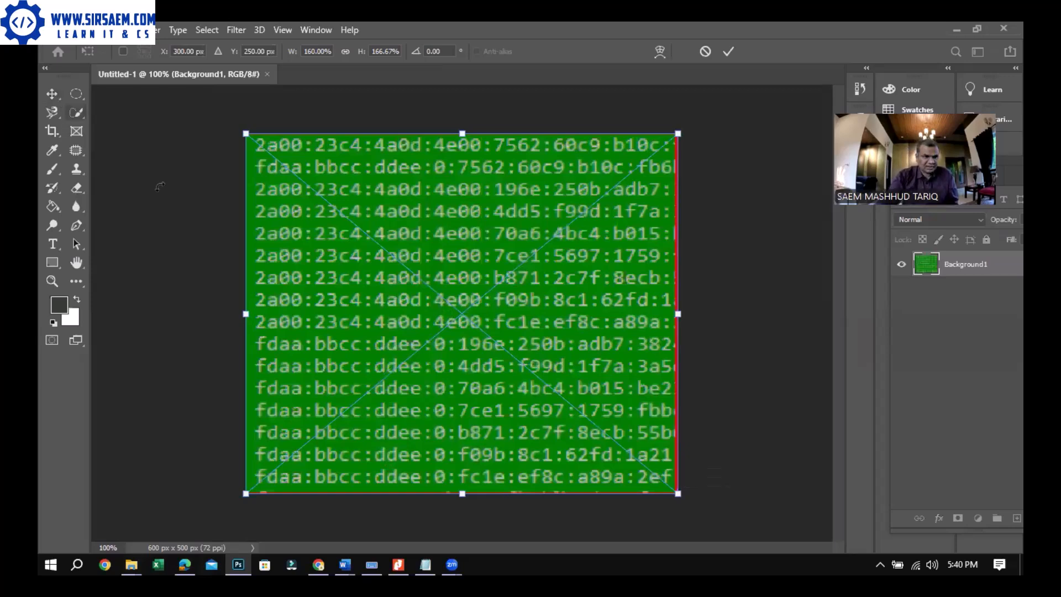
- Commit the placed Background1 image, bring up the layer list and add a new empty layer above it
left_click(185, 563)
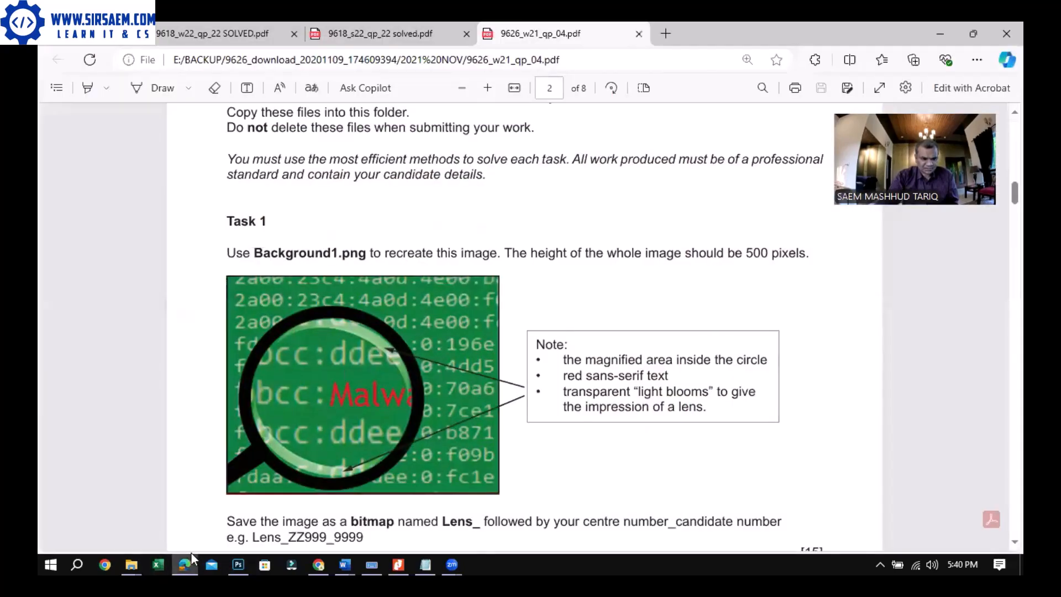
left_click(238, 564)
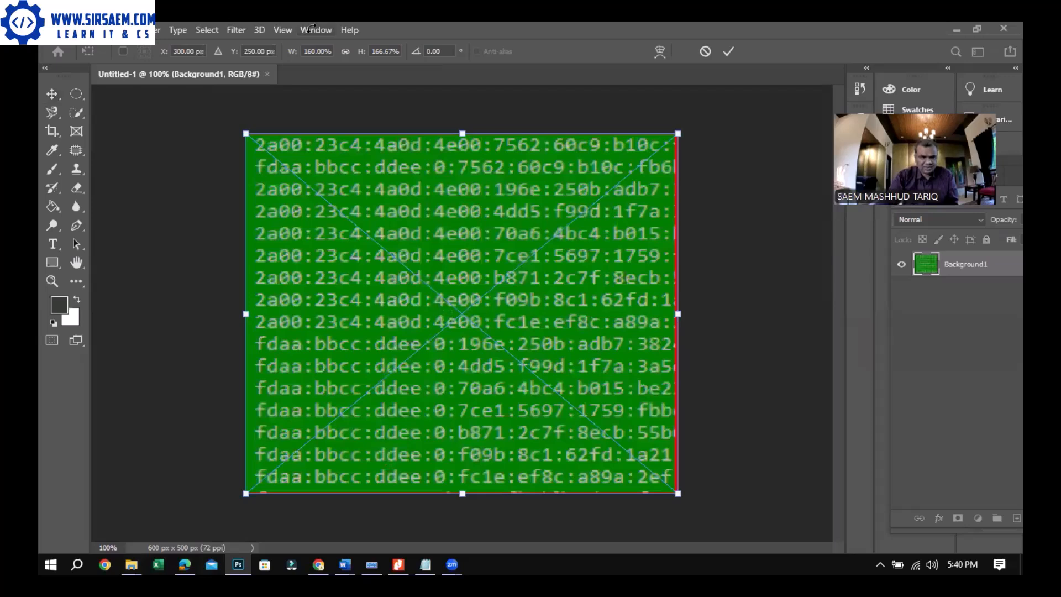
left_click(315, 30)
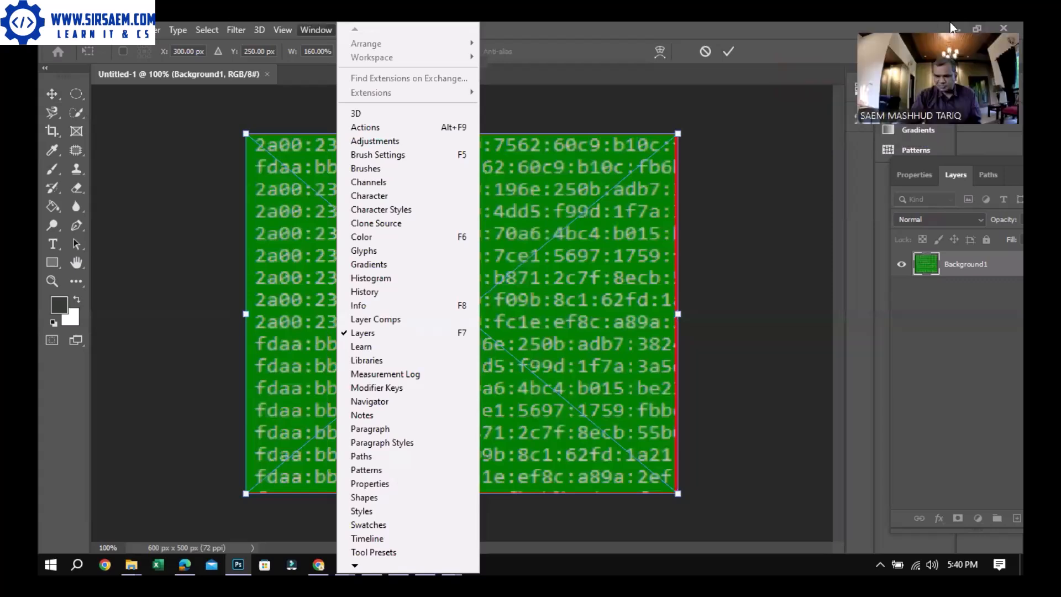
left_click(860, 154)
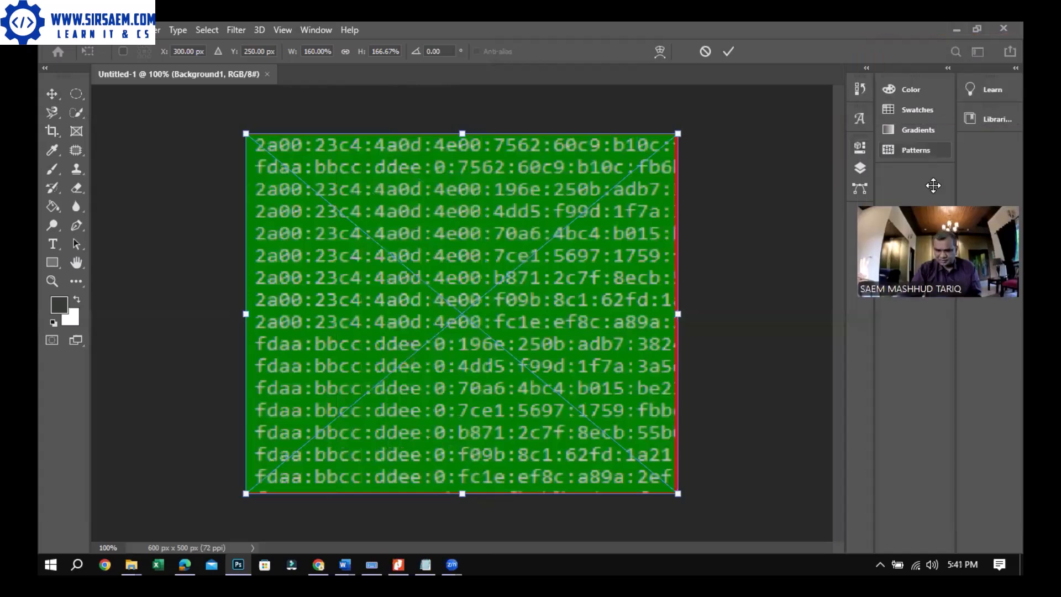
key("Return")
key("F7")
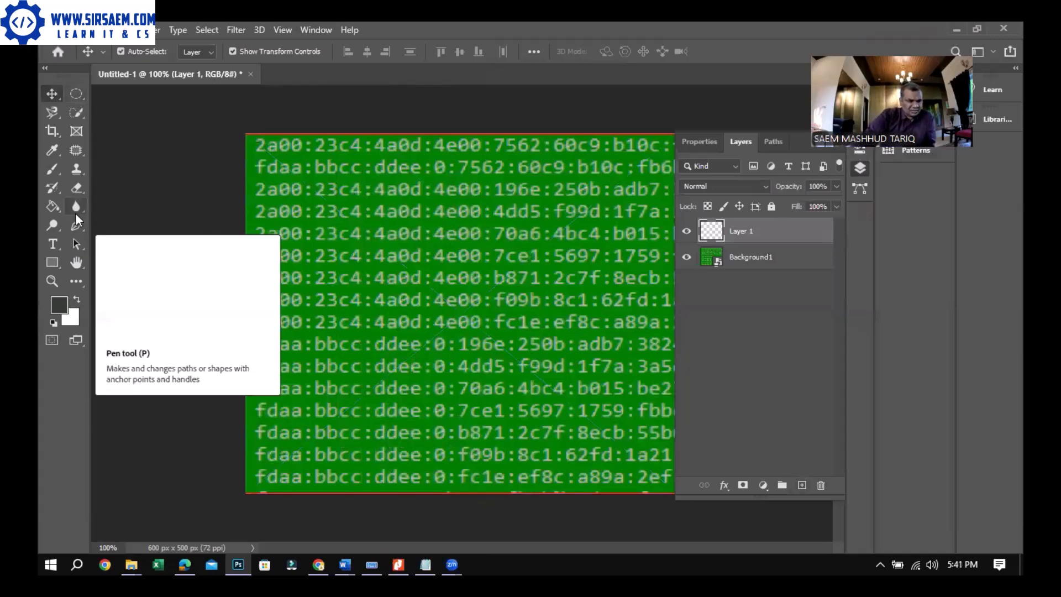
- Draw a large circular selection with the Elliptical Marquee tool slightly left of the canvas centre on the new empty layer
left_click(60, 266)
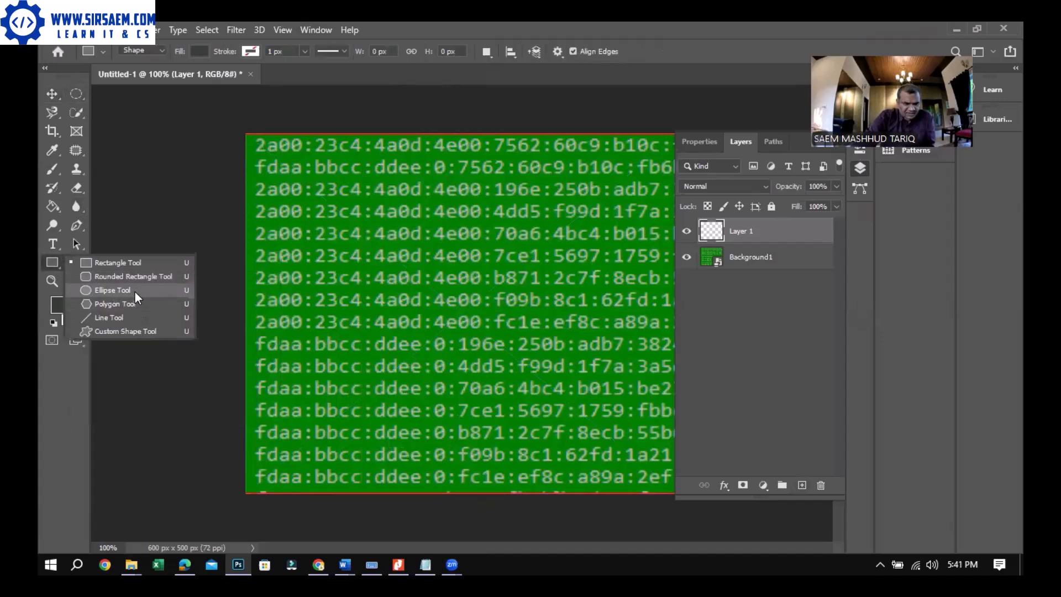
left_click(338, 195)
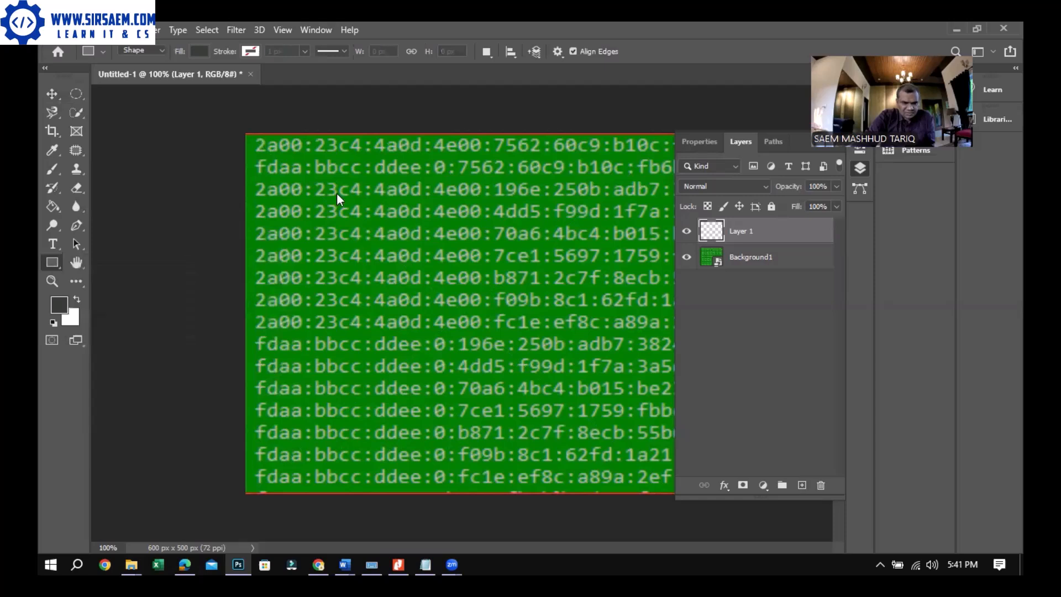
left_click(77, 95)
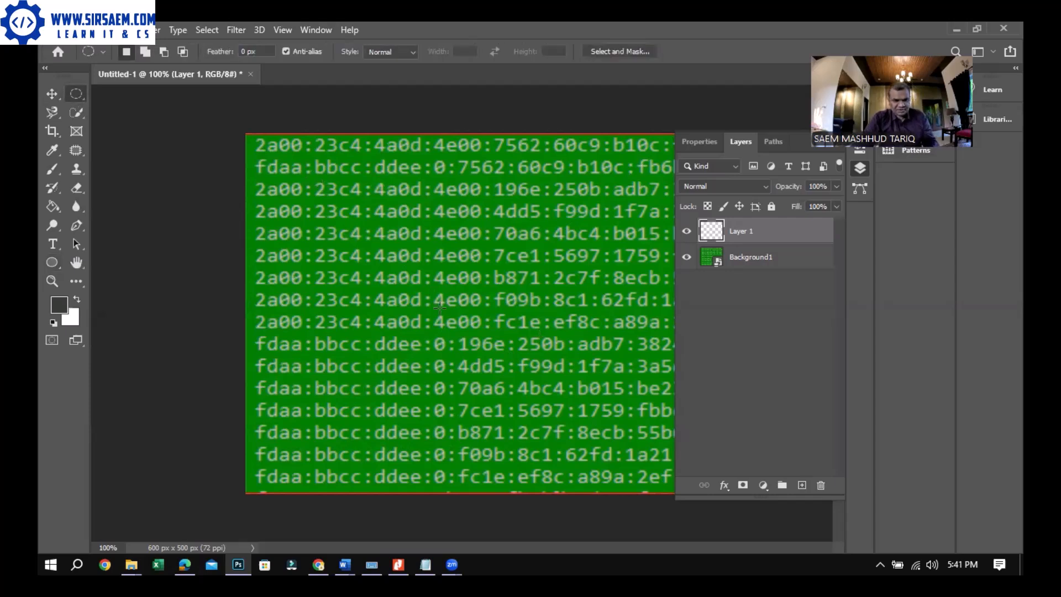
left_click_drag(318, 182, 532, 403)
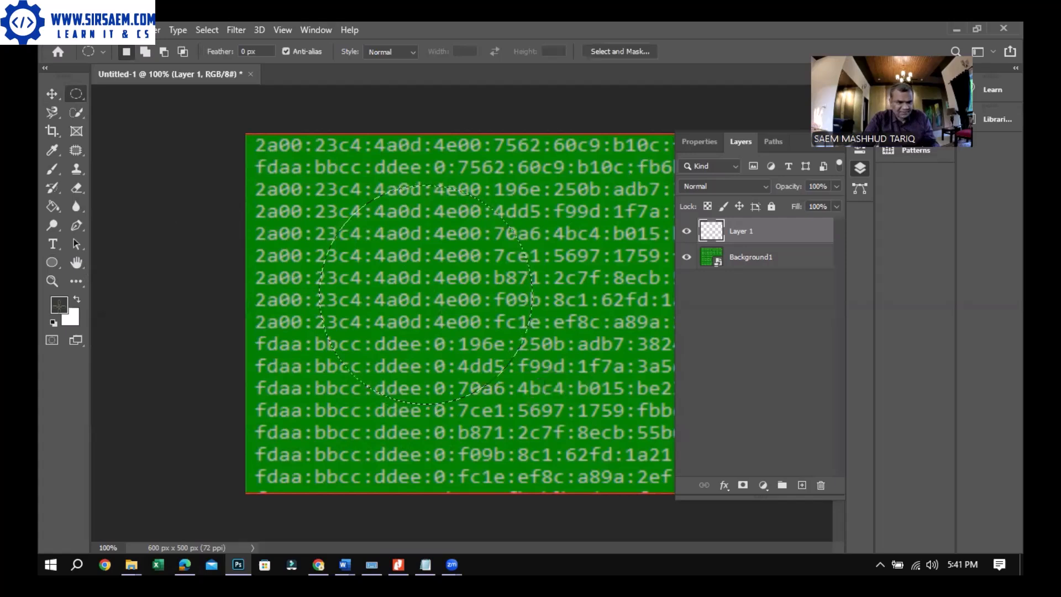
- Fill the circular selection on Layer 1 with near-black, setting the foreground colour to 010101
left_click(53, 207)
left_click(397, 297)
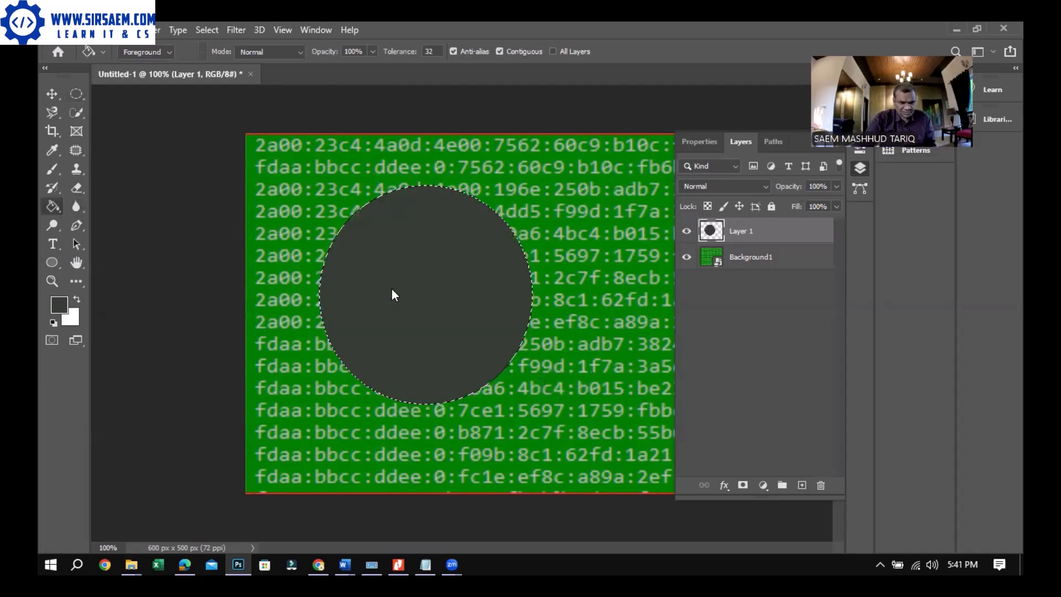
left_click(583, 327)
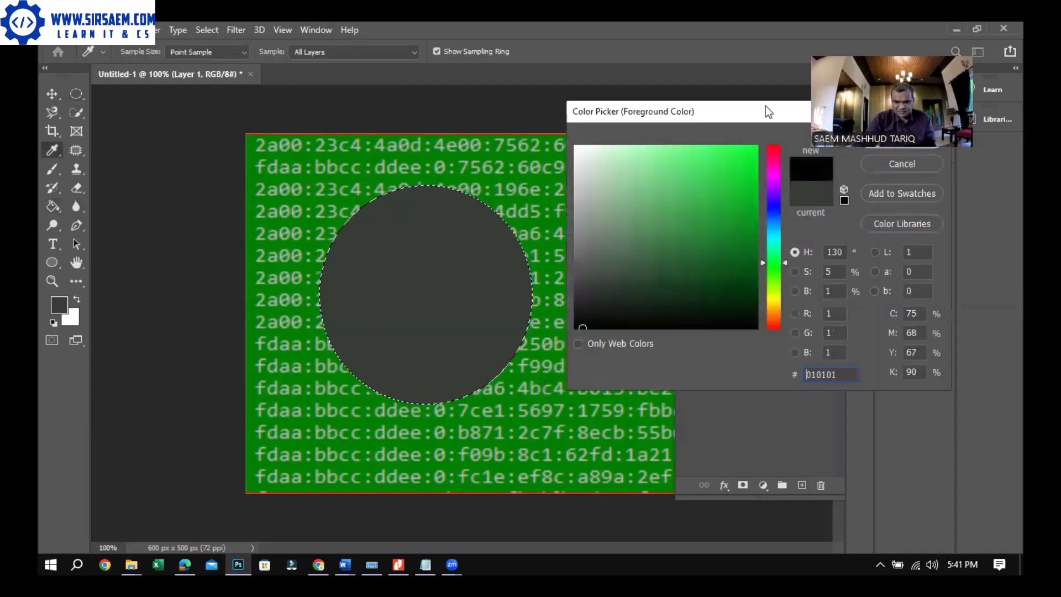
key("Return")
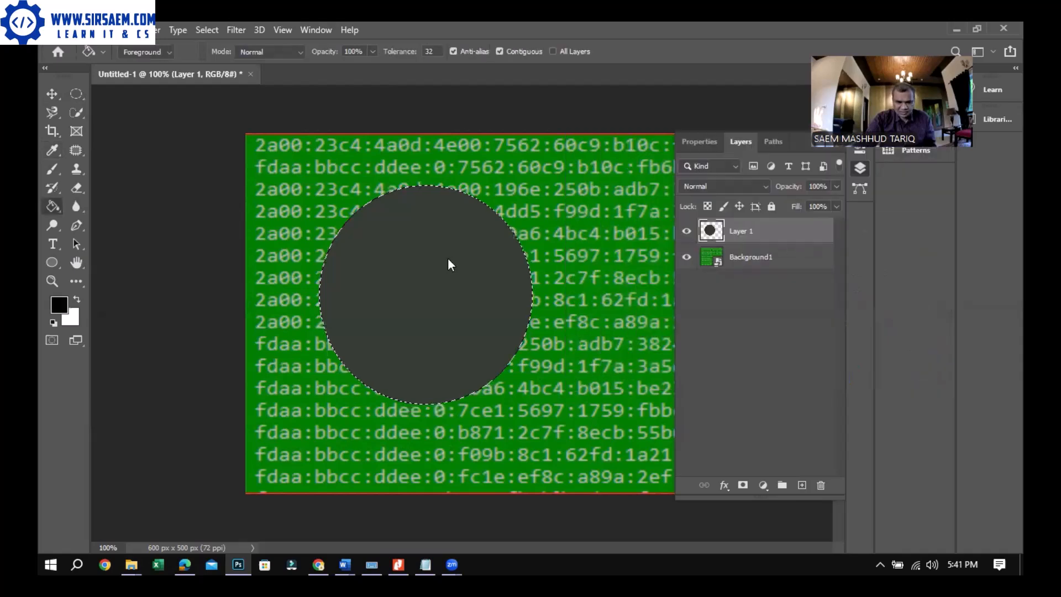
key("alt+BackSpace")
- Draw a circular selection slightly smaller than the black disc with the Elliptical Marquee tool and centre it inside the disc
key("m")
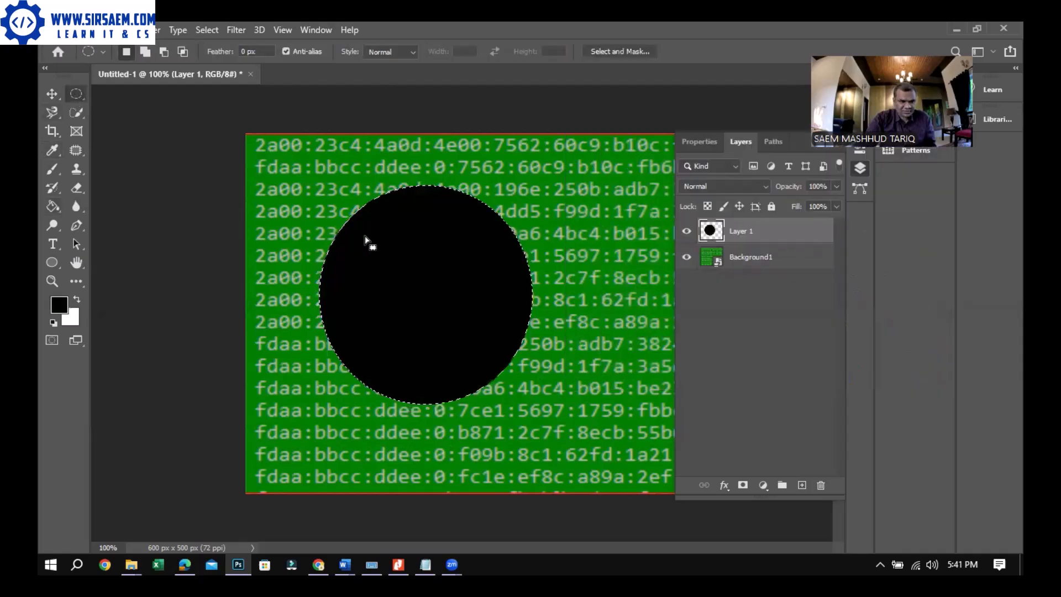
left_click_drag(360, 226, 553, 421)
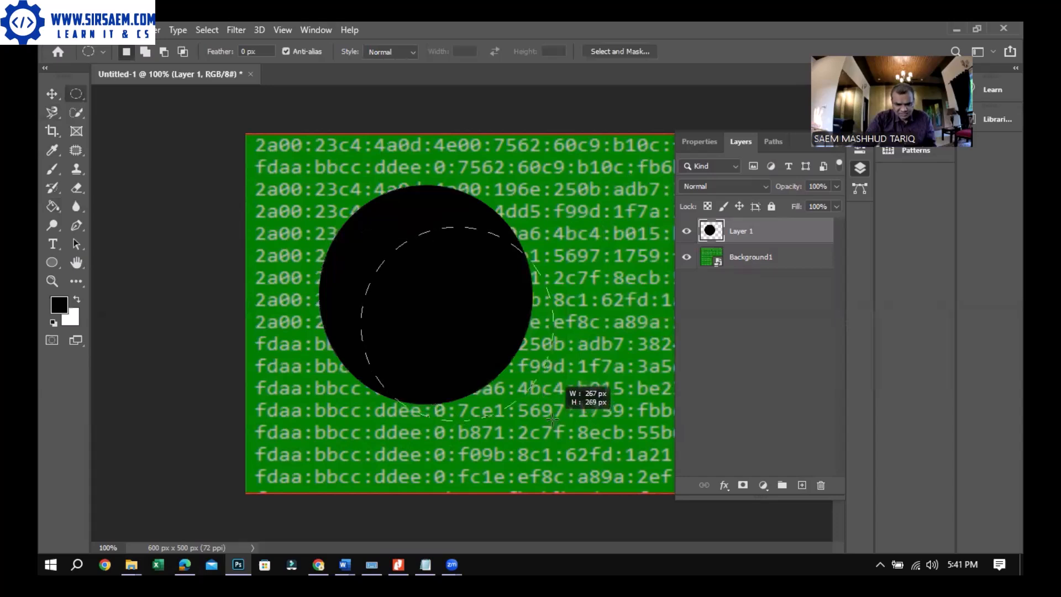
left_click_drag(418, 280, 386, 252)
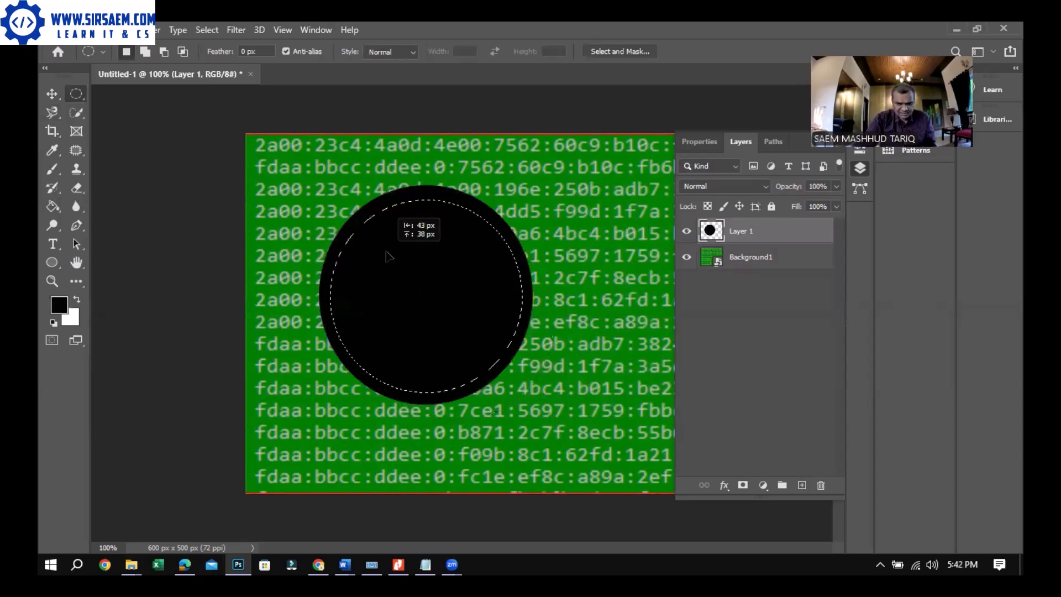
left_click_drag(353, 221, 492, 381)
mouse_move(526, 412)
left_mouse_down()
mouse_move(542, 410)
mouse_move(531, 395)
left_mouse_up()
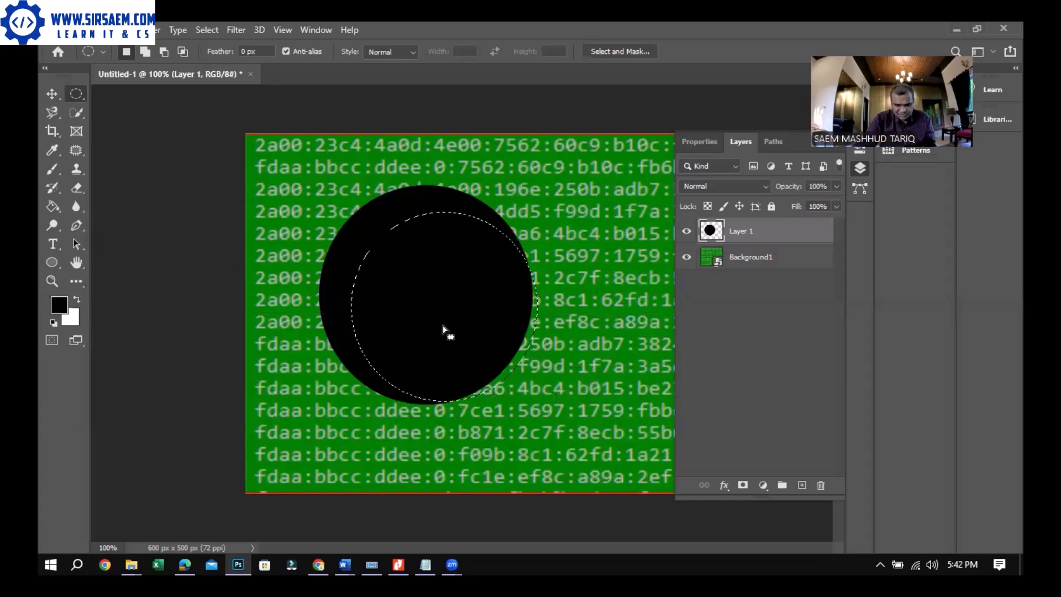
mouse_move(436, 320)
left_mouse_down()
mouse_move(423, 309)
mouse_move(435, 319)
left_mouse_up()
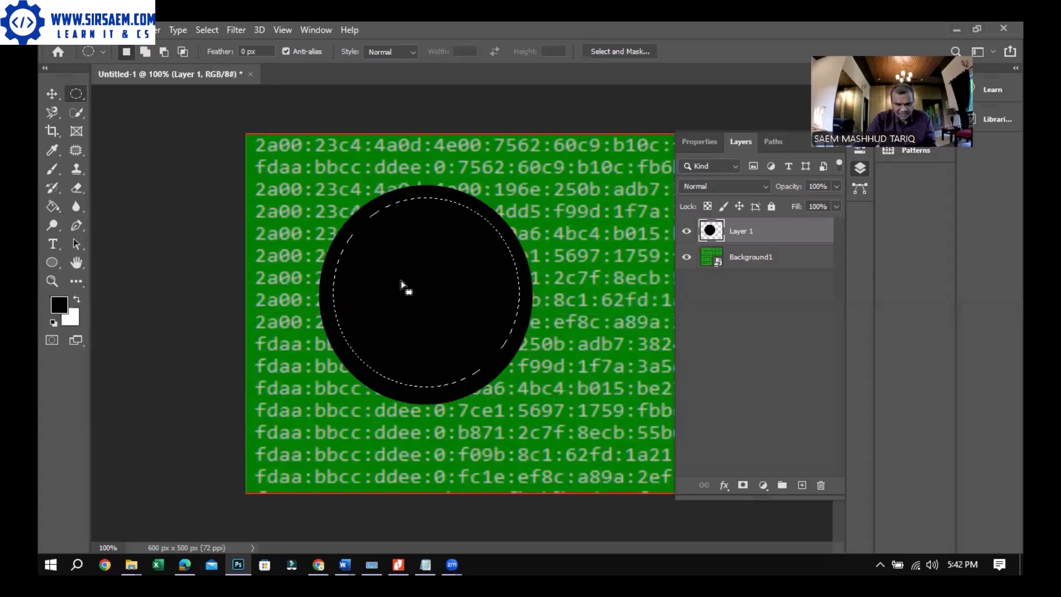
- Check the lens frame in the question paper, delete the selected inside of the disc on Layer 1 to leave a ring, and deselect
left_click(184, 563)
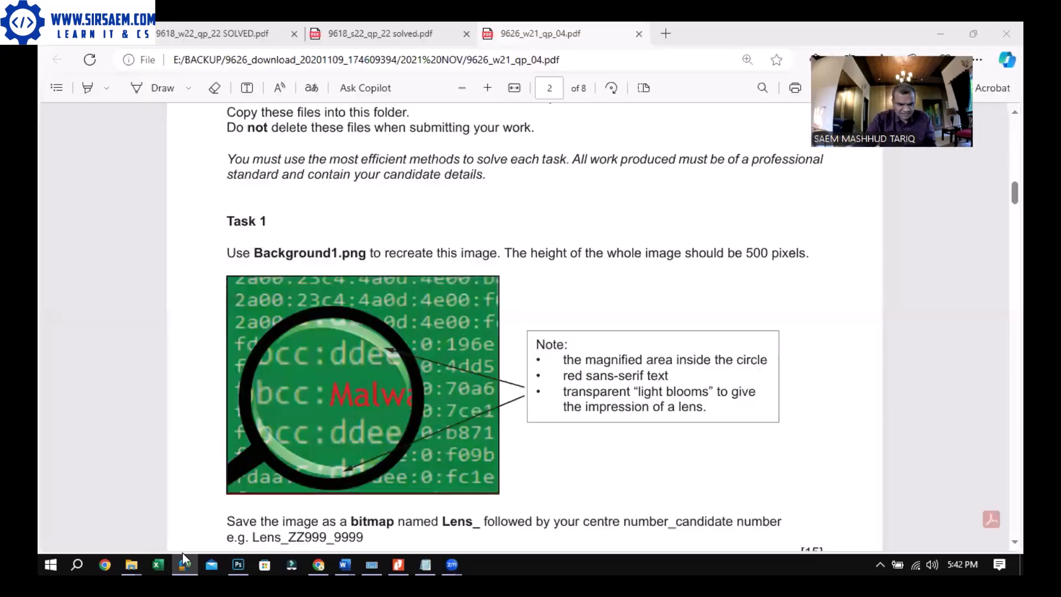
left_click(182, 553)
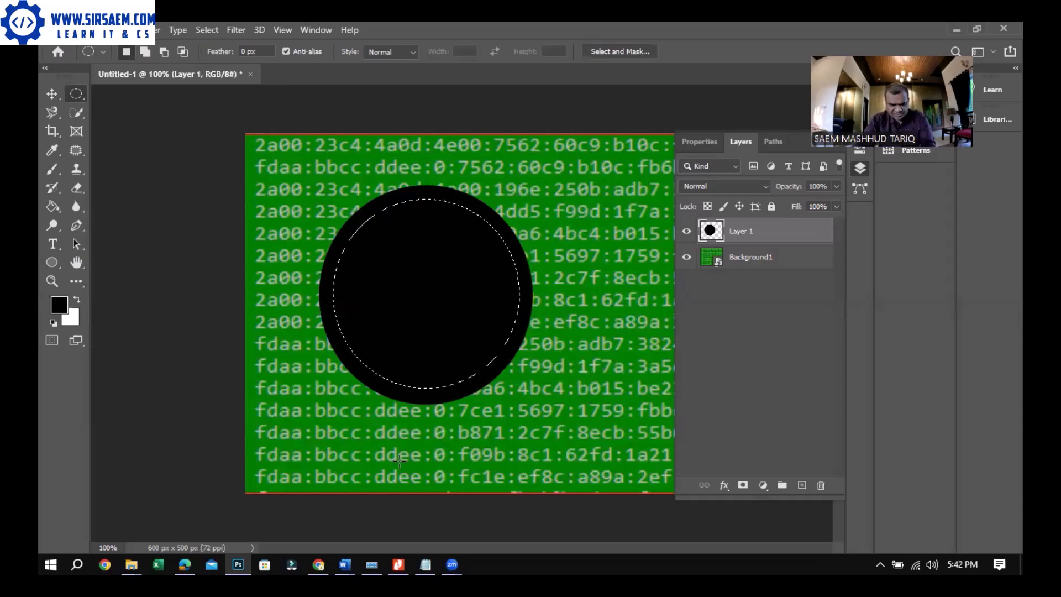
left_click(56, 99)
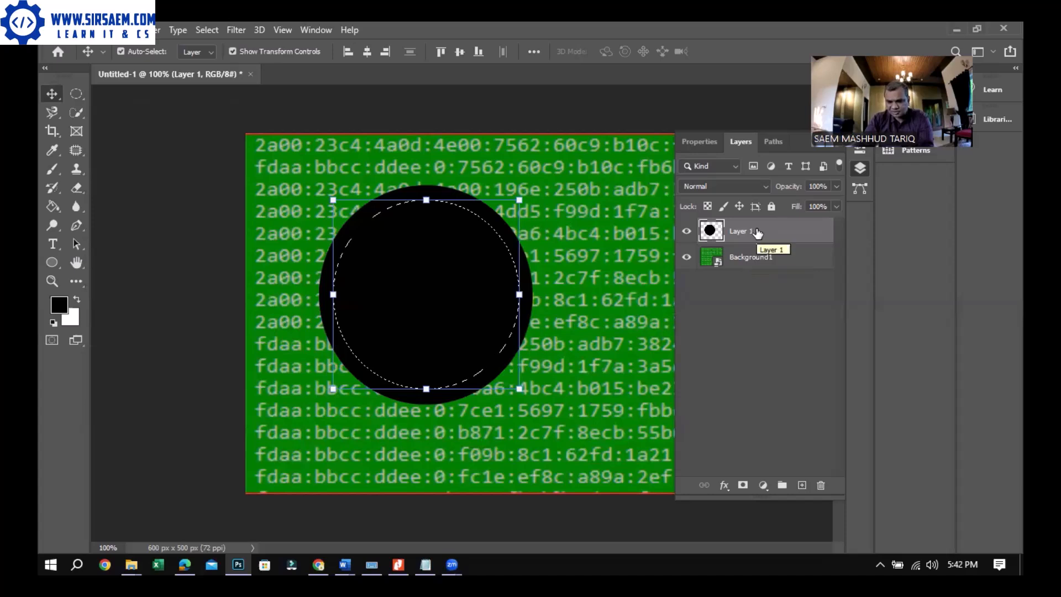
key("Delete")
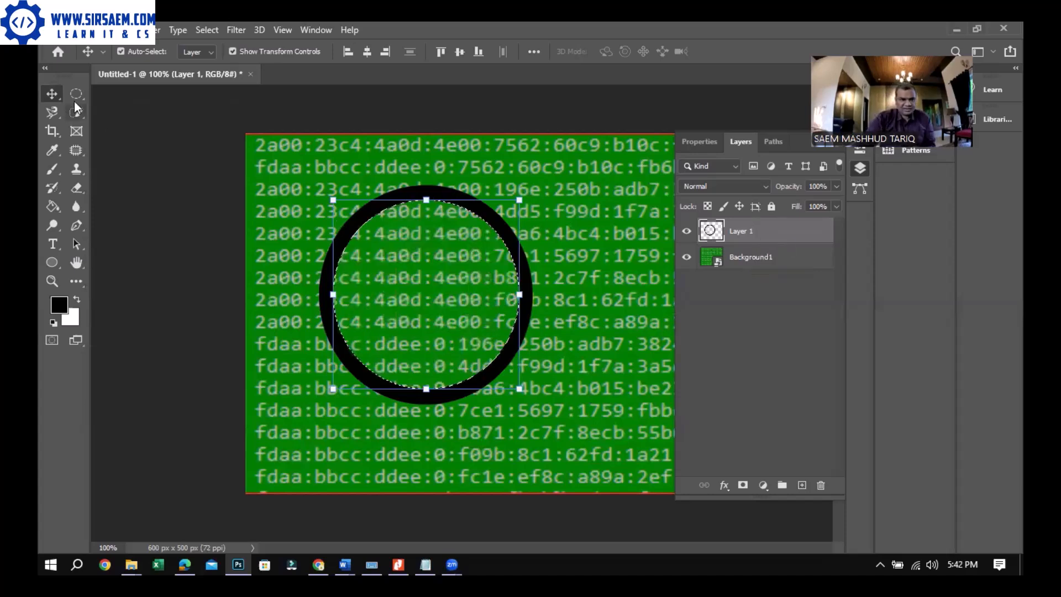
key("m")
key("ctrl+d")
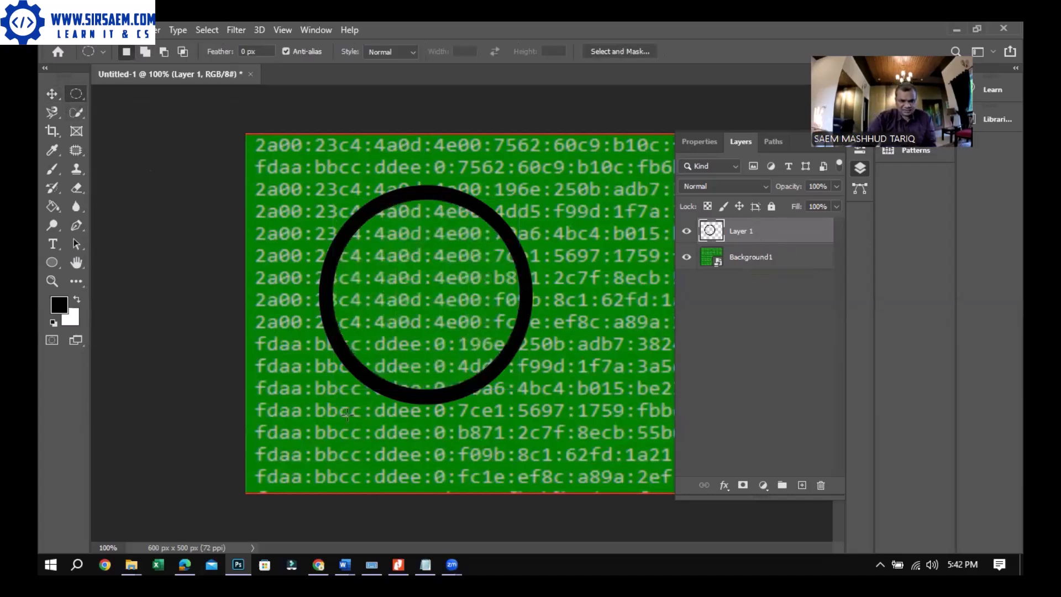
- Add a new layer and fill a rectangular selection of about 122 by 57 px with black, below and right of the ring, for the handle
left_click(185, 562)
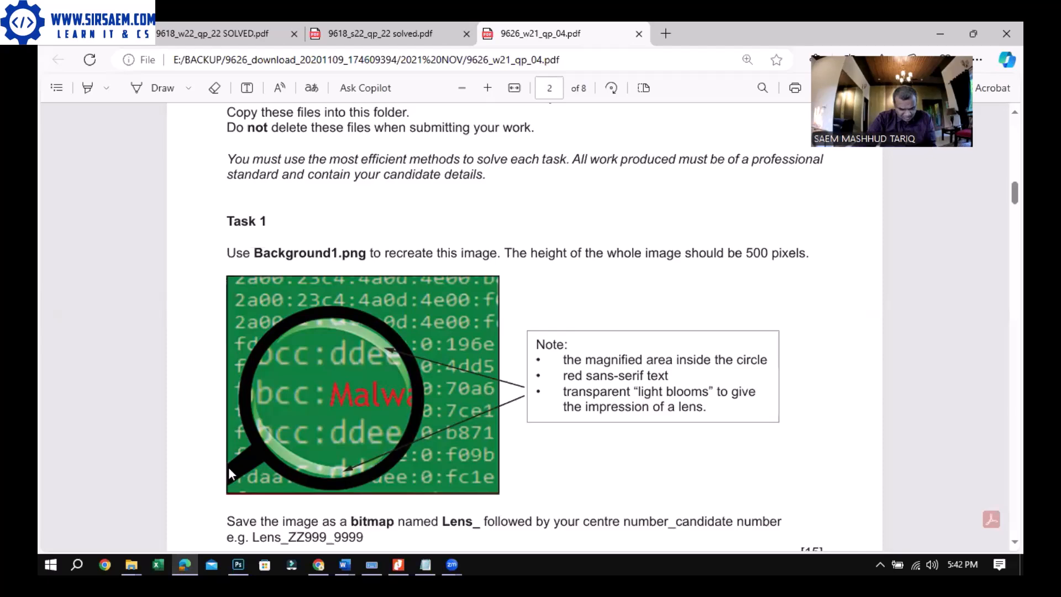
left_click(187, 554)
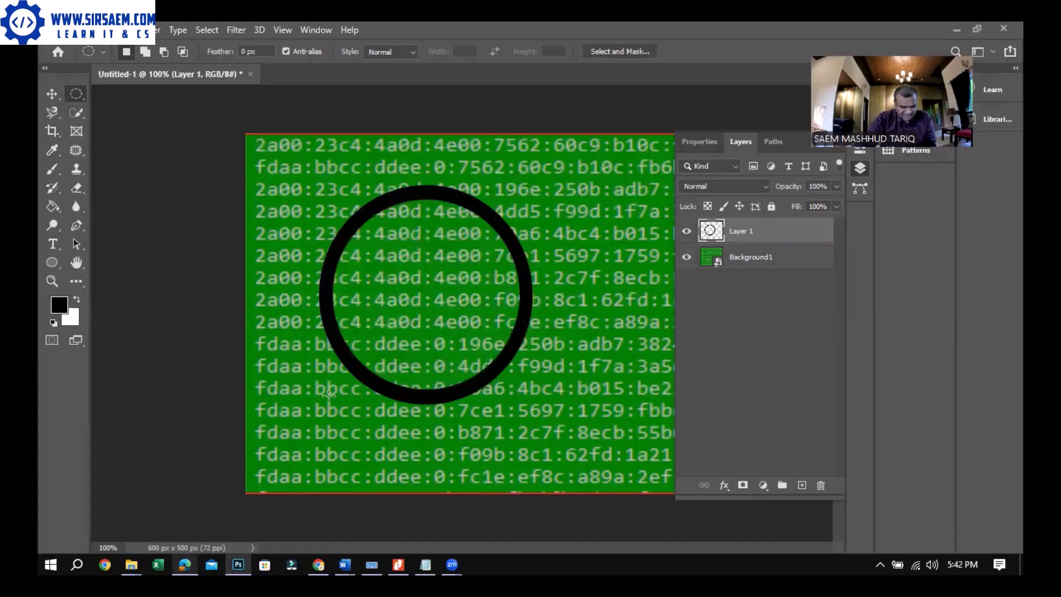
left_click(802, 485)
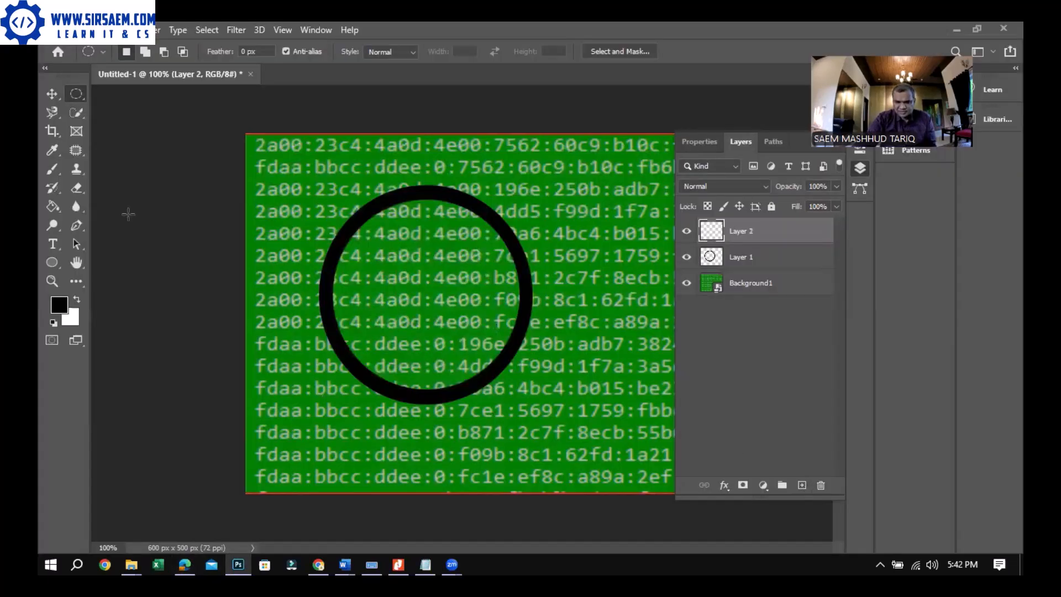
right_click(78, 99)
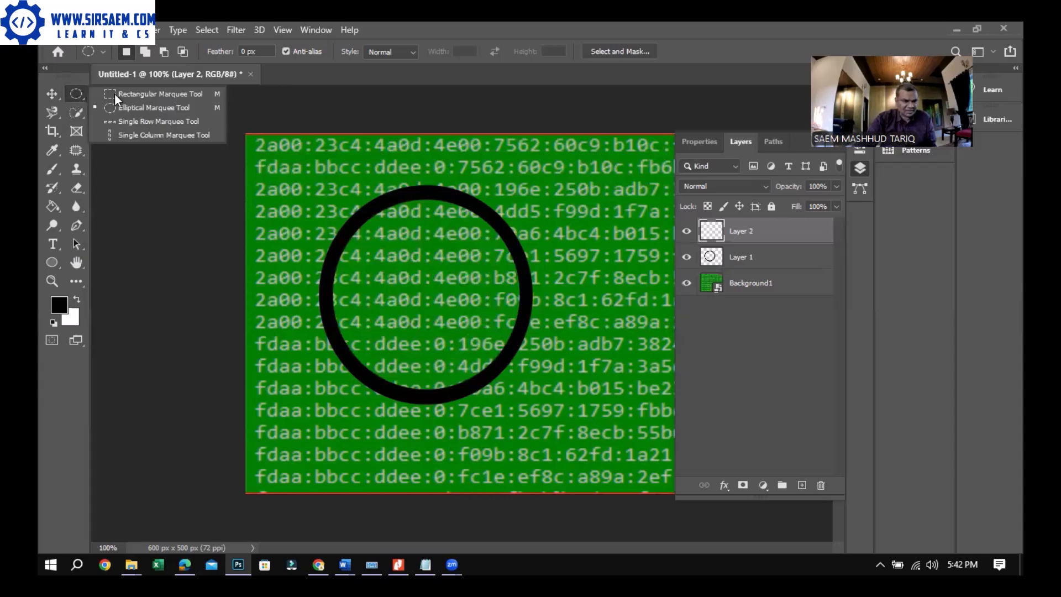
key("shift+m")
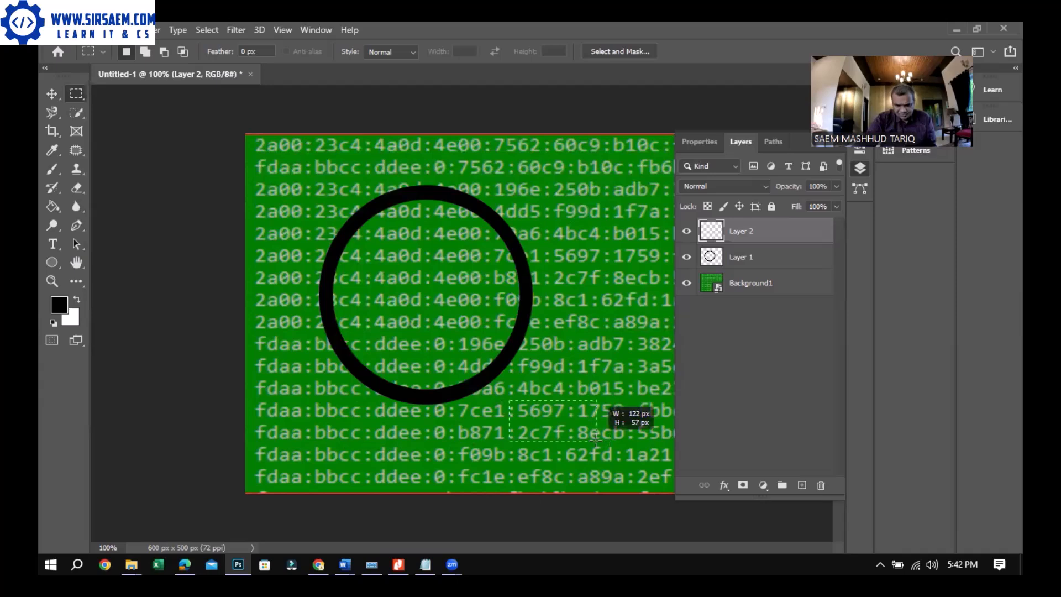
left_click(53, 207)
key("alt+BackSpace")
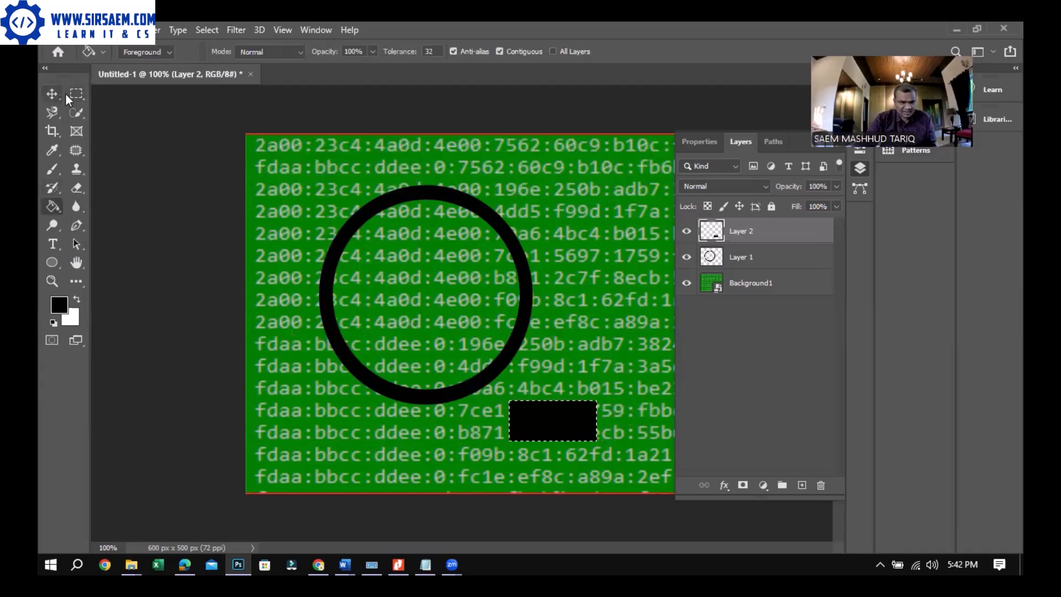
- Taper the black rectangle on Layer 2 by transforming its upper-left corner slightly downwards, so that end is narrower
left_click(76, 93)
left_click(51, 95)
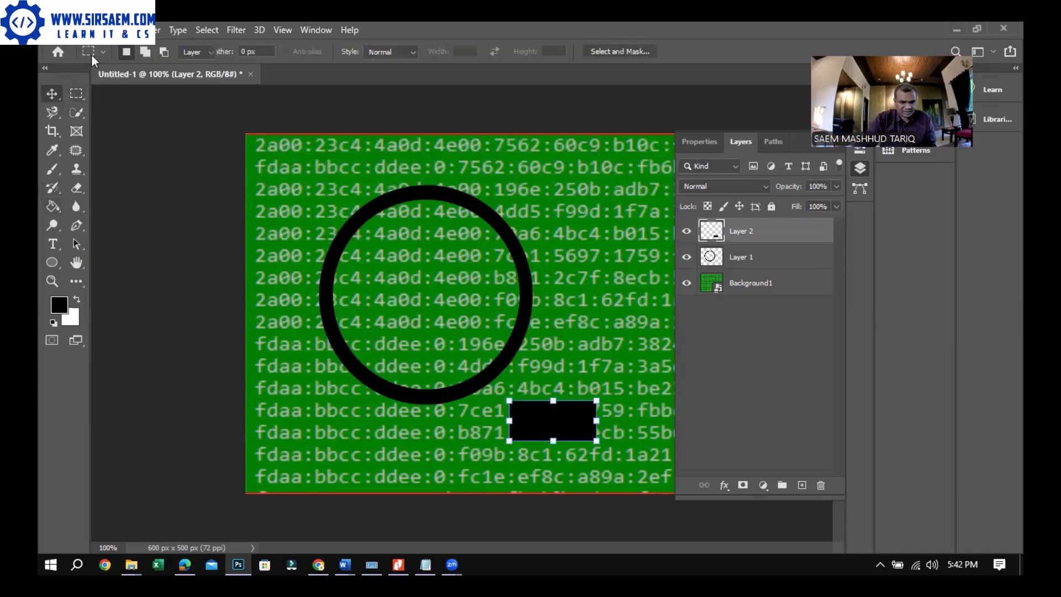
key("alt+e")
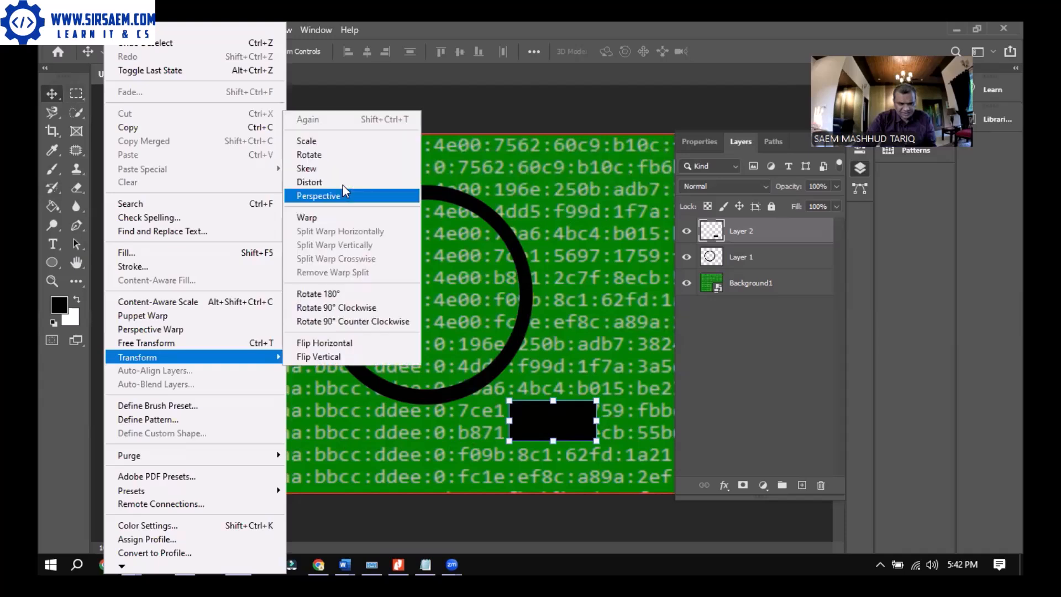
left_click(343, 195)
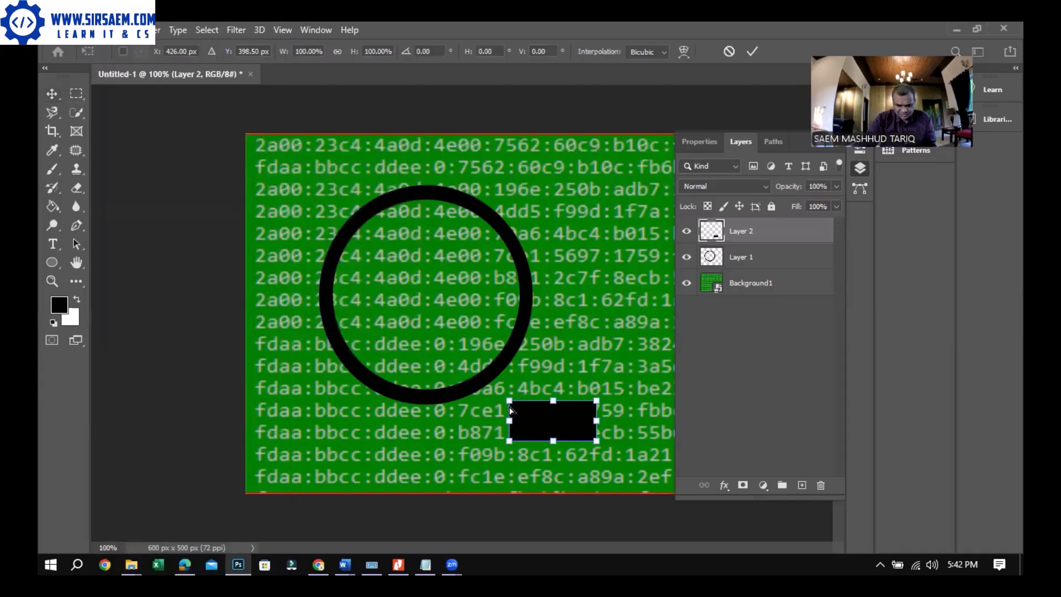
left_click_drag(510, 409, 510, 412)
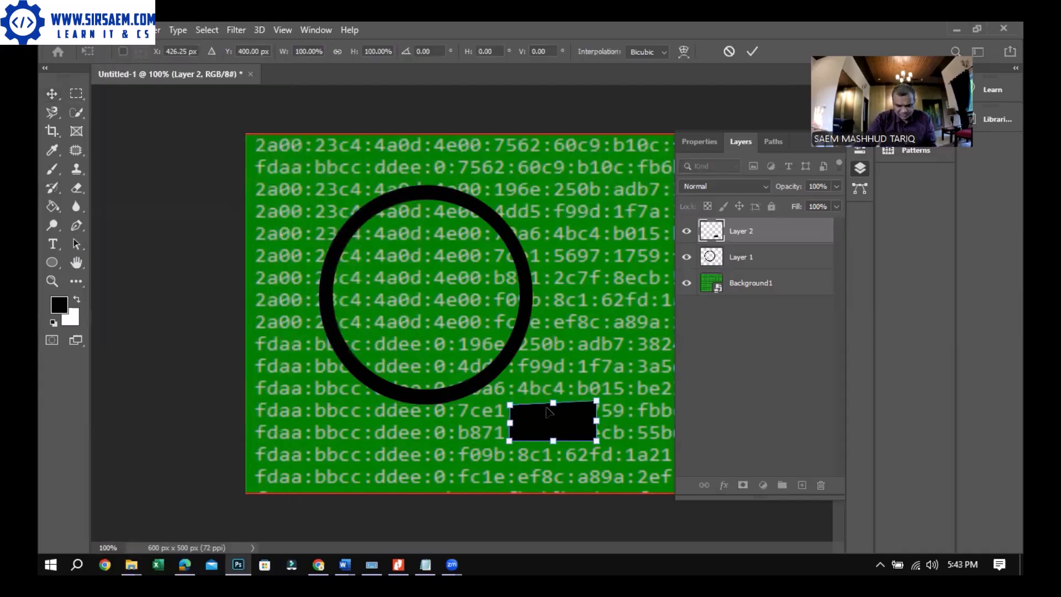
key("Return")
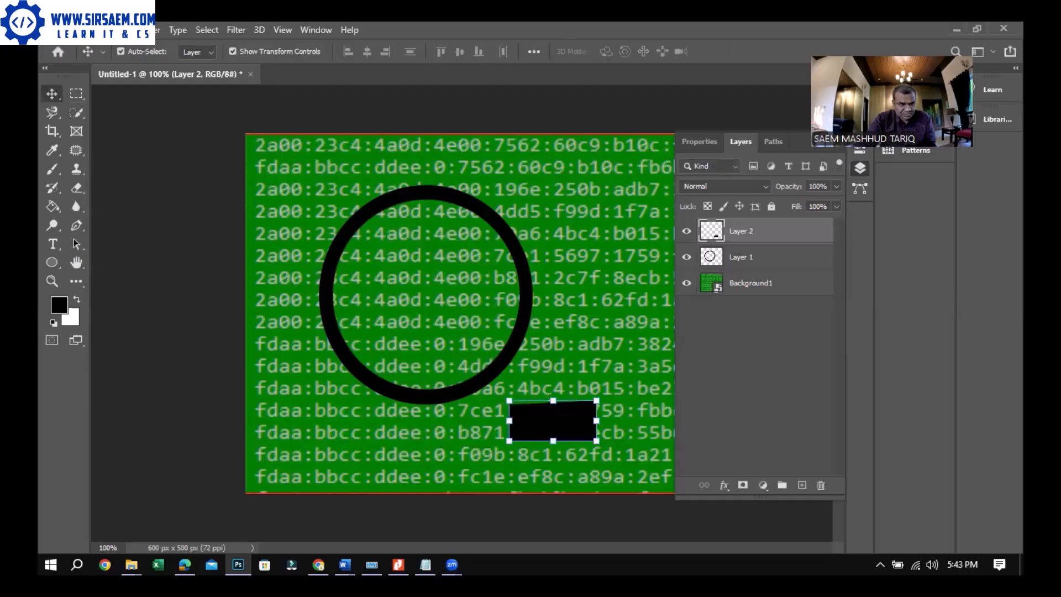
key("alt+e")
mouse_move(290, 356)
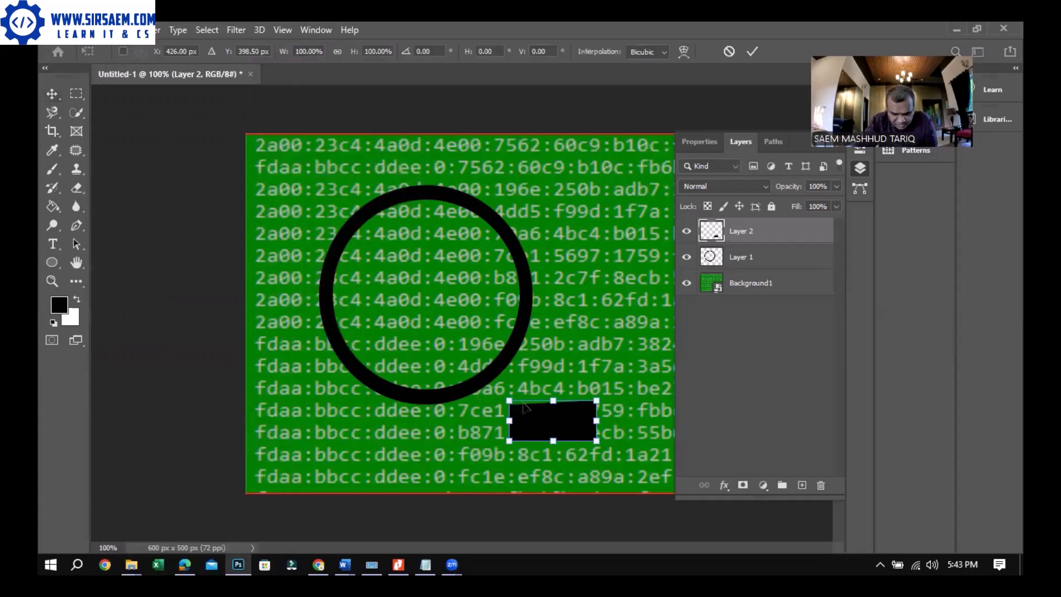
left_click_drag(512, 406, 511, 410)
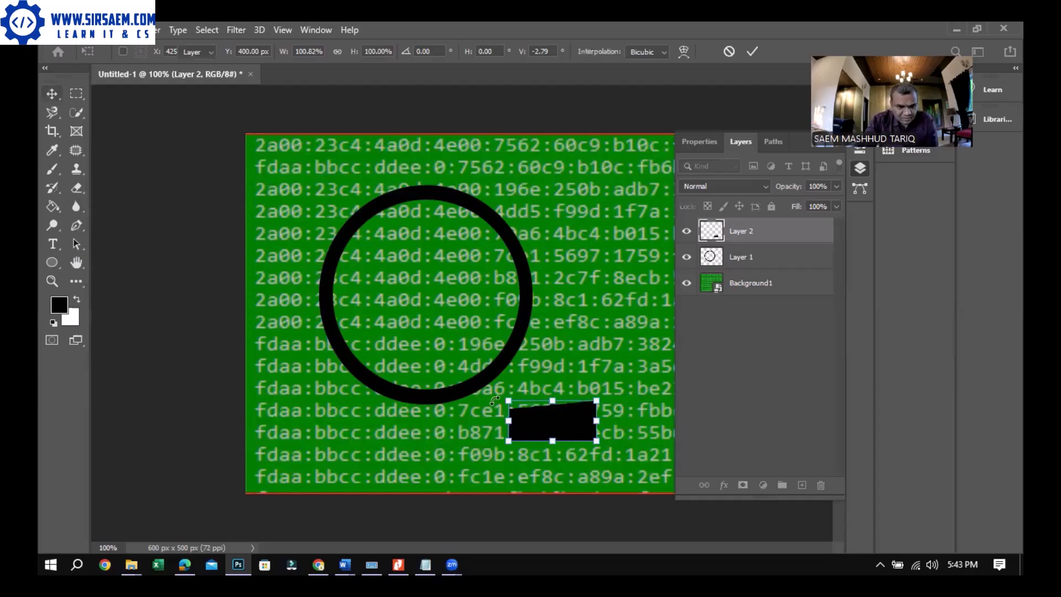
key("Return")
- Reduce the black bar to about 73.68% height, rotate it about -40°, and position it as a handle on the ring's lower-left edge
left_click_drag(554, 402, 553, 412)
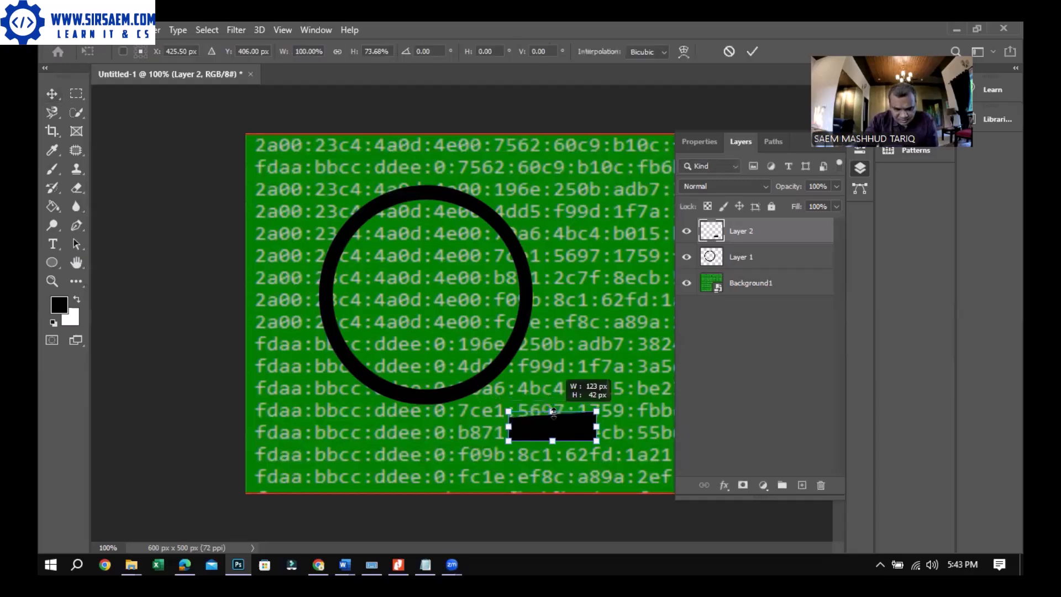
left_click_drag(626, 434, 624, 409)
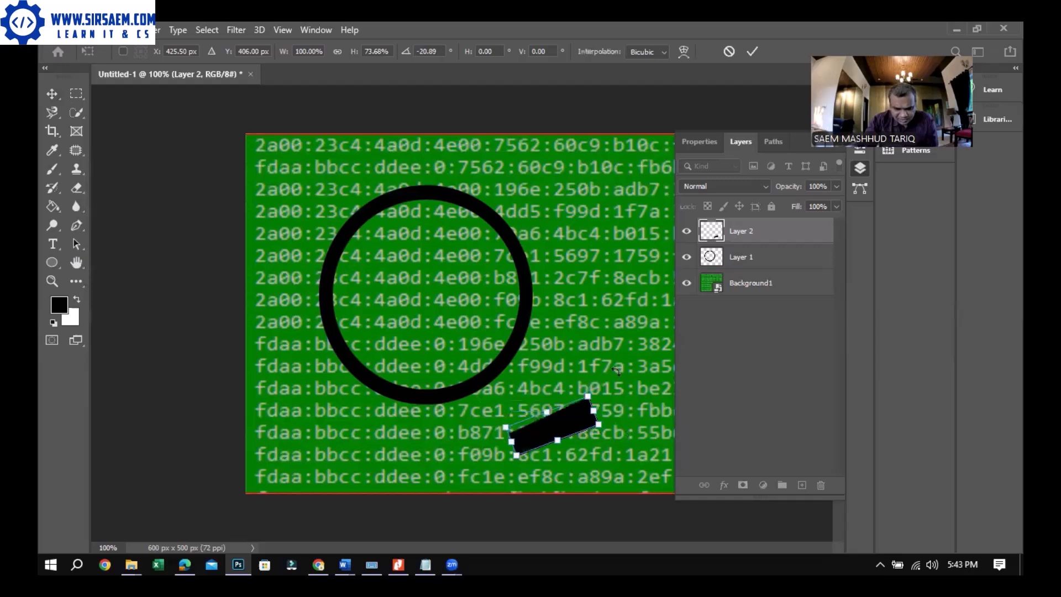
left_click_drag(541, 298, 604, 353)
left_click_drag(354, 394, 377, 383)
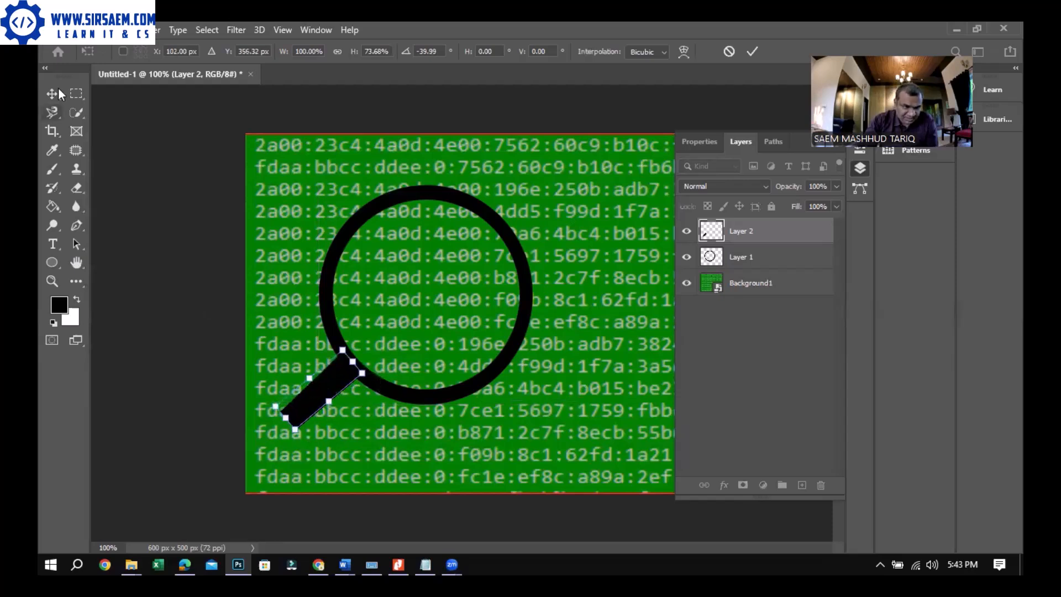
left_click(138, 152)
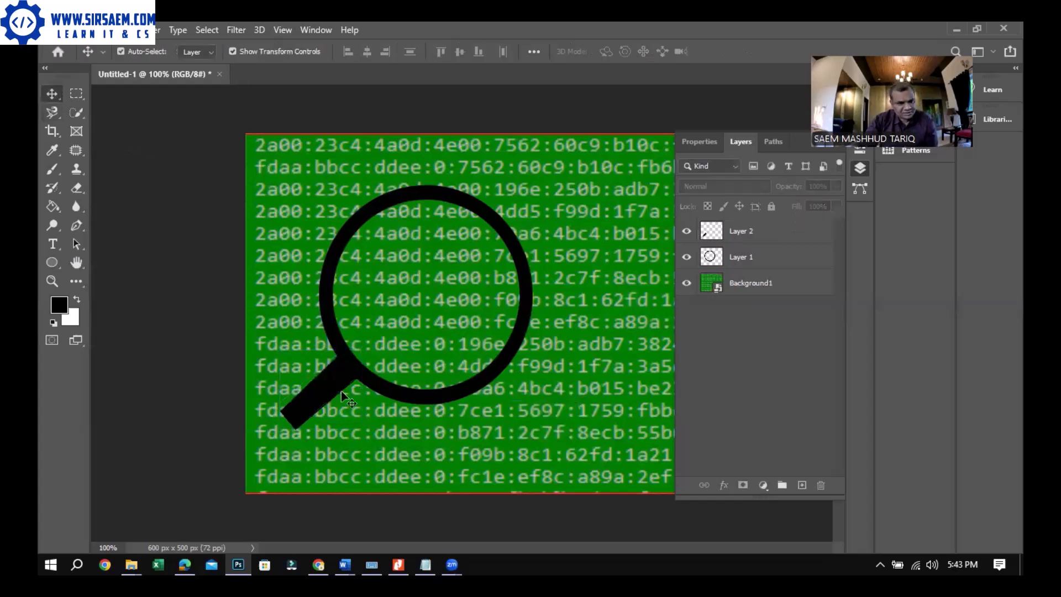
left_click_drag(339, 392, 344, 395)
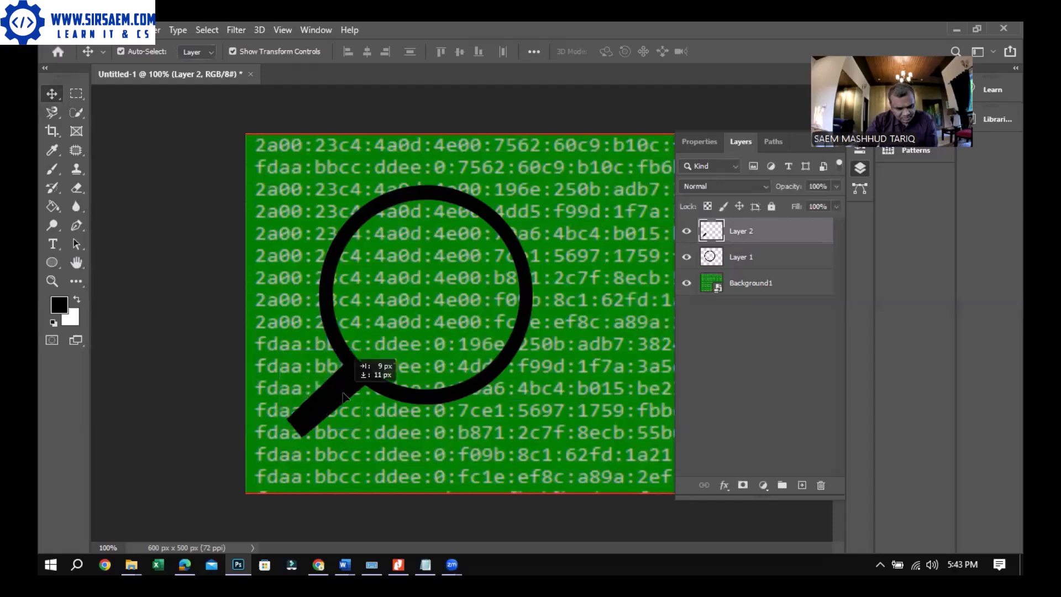
left_click(202, 282)
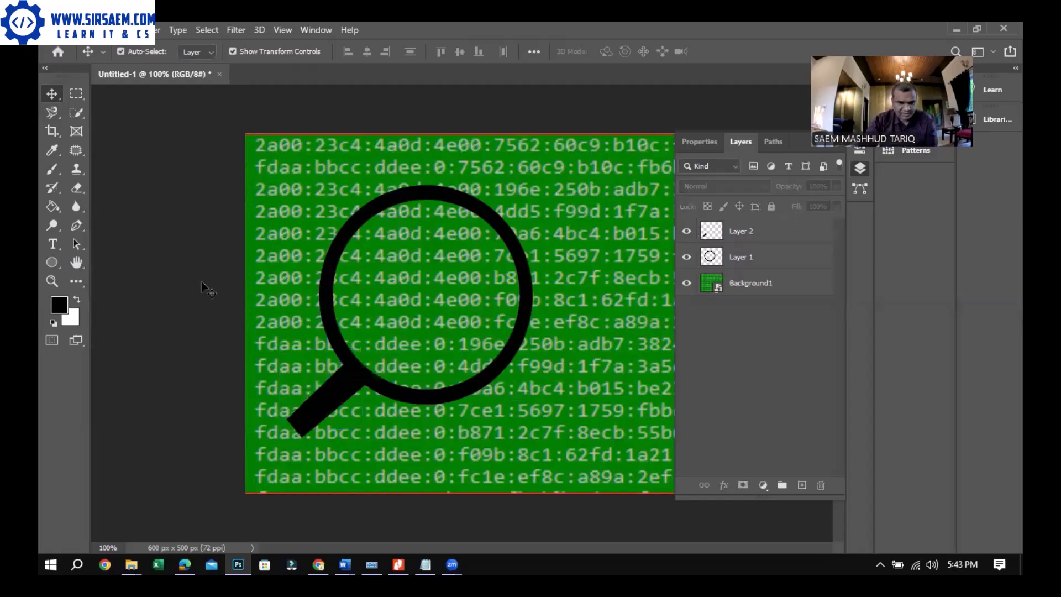
- Merge the handle layer, Layer 2, down into the ring on Layer 1
left_click(737, 233)
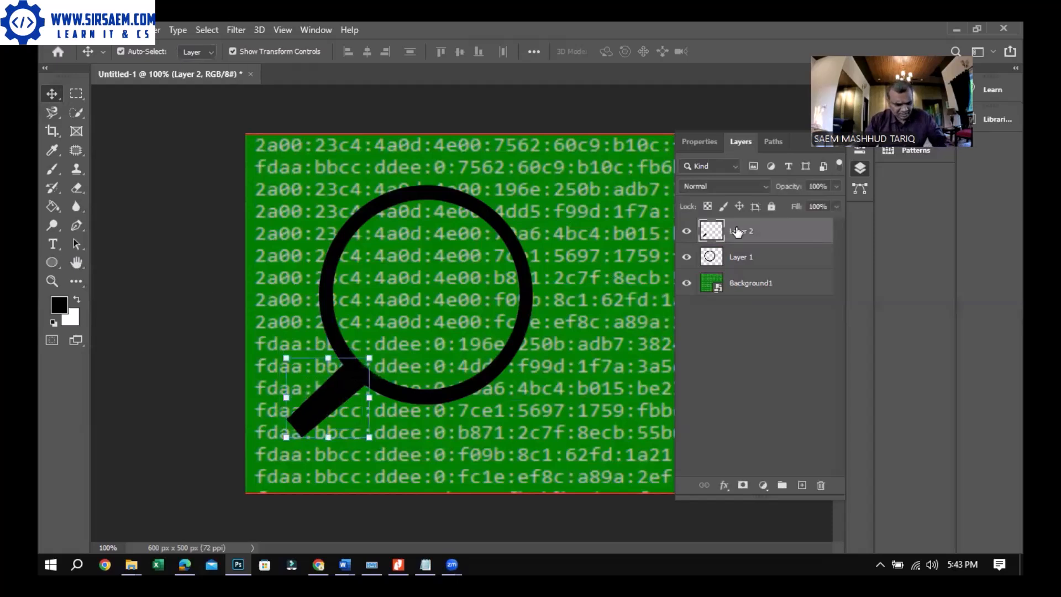
key("ctrl")
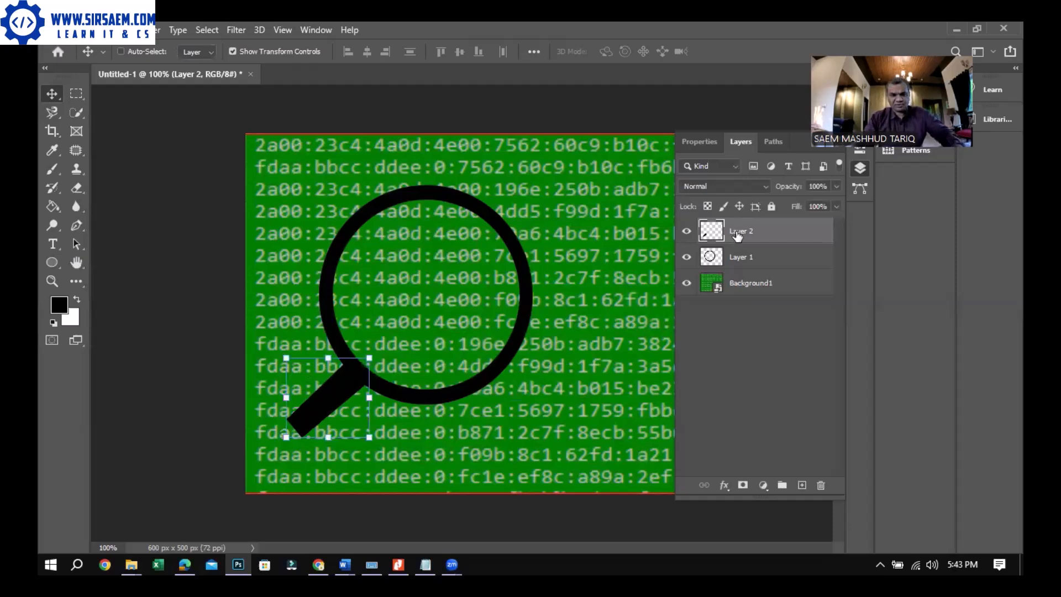
key("ctrl+e")
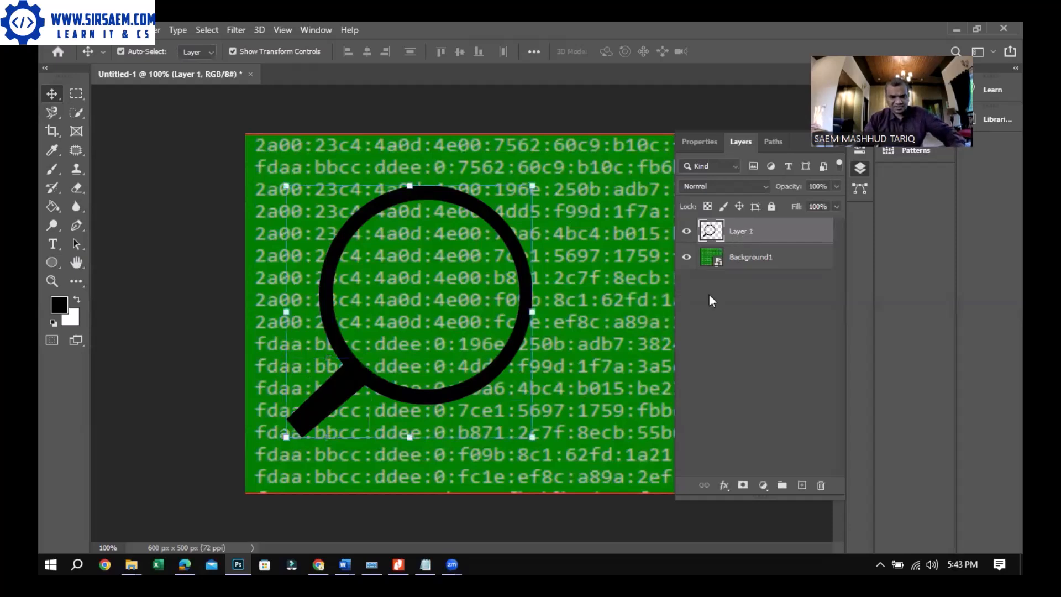
- Compare with the question paper's image and move the magnifying glass so its handle runs off the canvas's lower-left corner
left_click(185, 554)
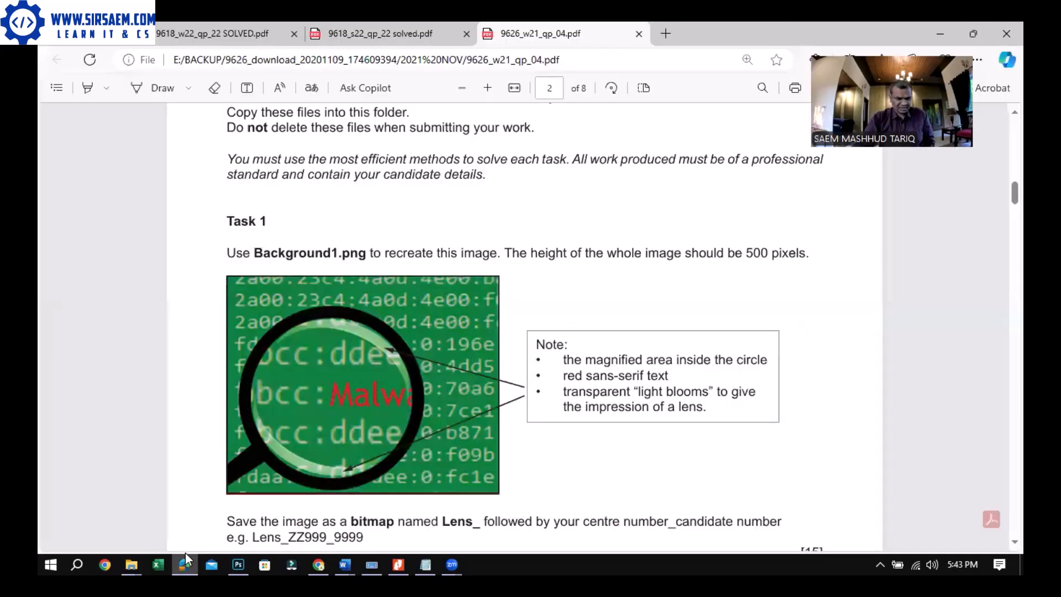
left_click(239, 564)
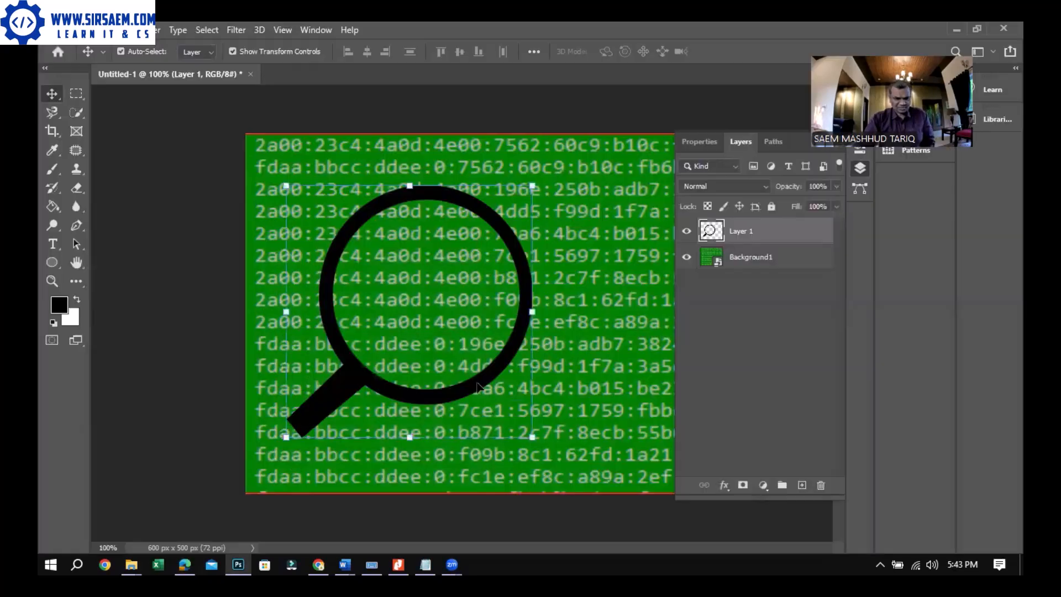
left_click_drag(452, 420, 427, 453)
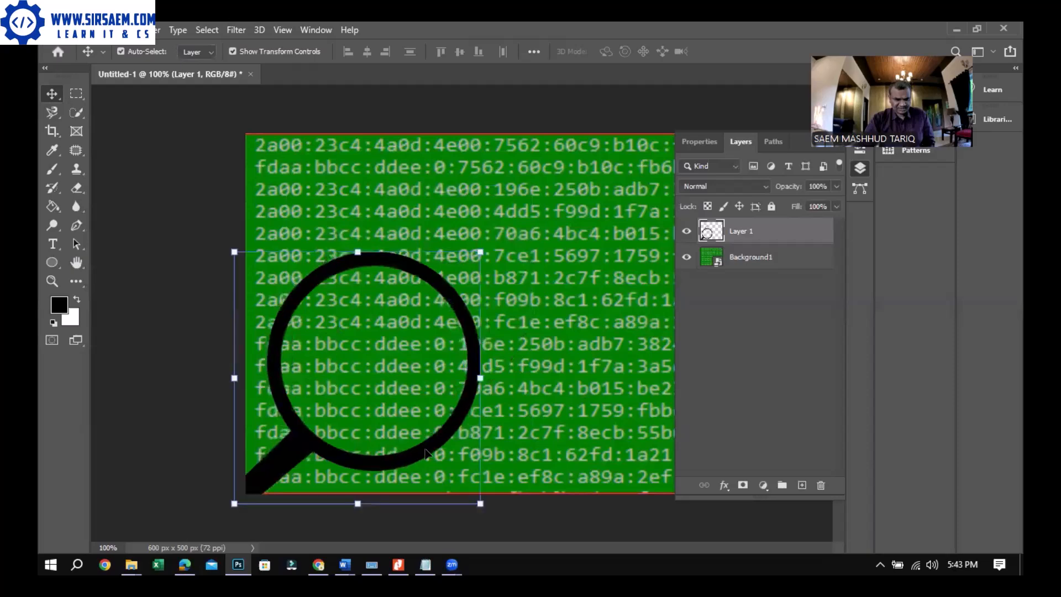
- Compare with the question paper's image, enlarge the magnifying glass to 132.16% width and 123.43% height, and shift it slightly down
left_click(191, 553)
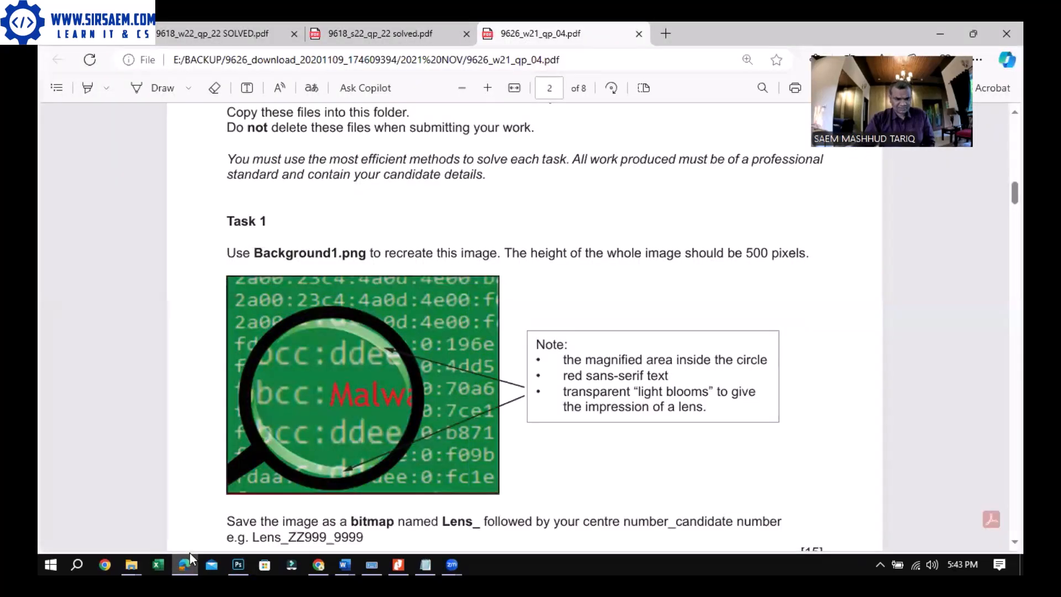
left_click(238, 565)
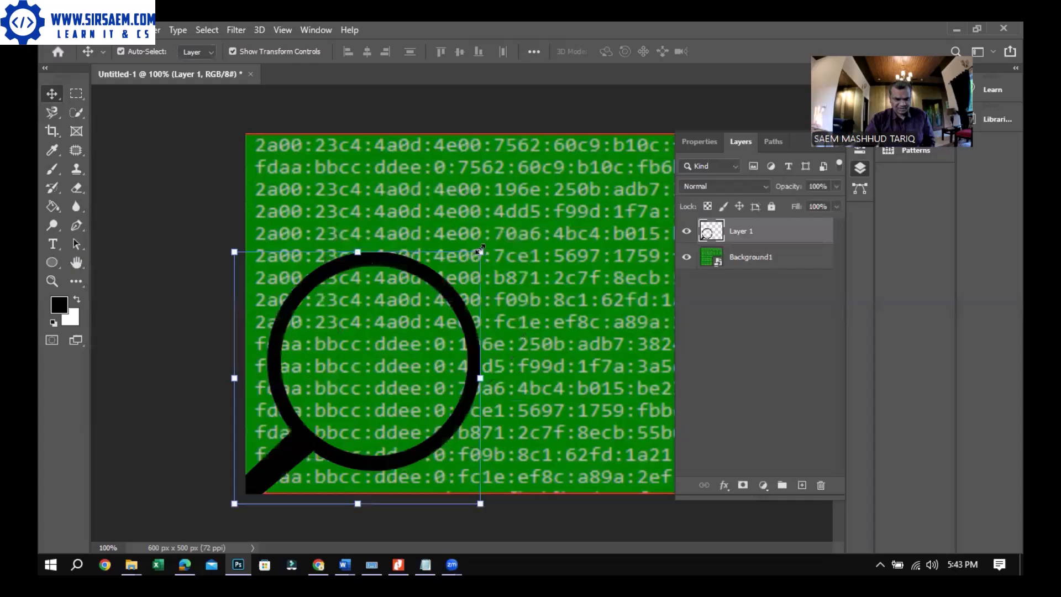
key("ctrl+t")
left_click_drag(481, 252, 562, 190)
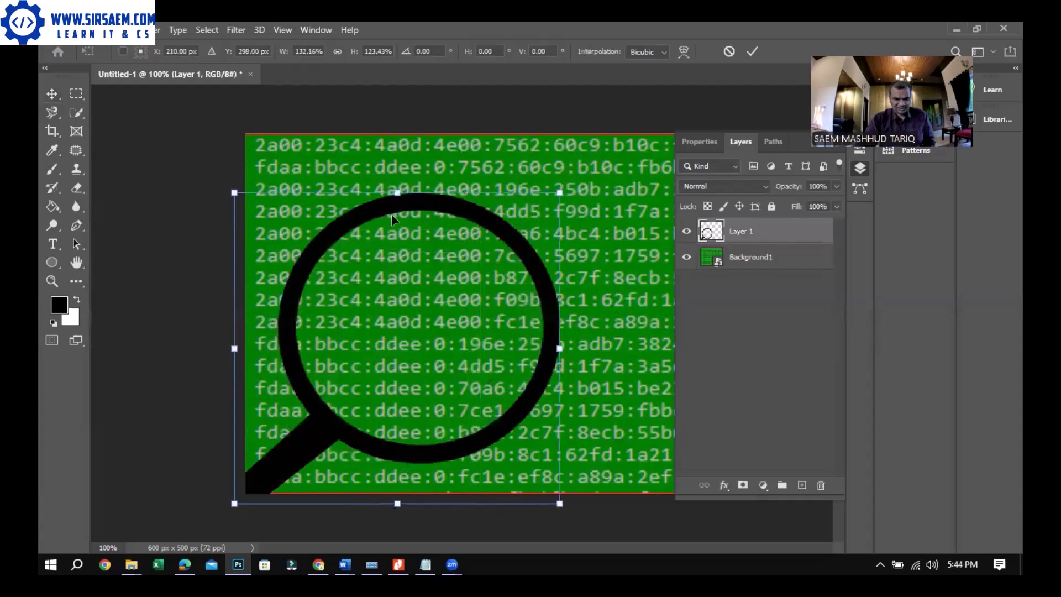
left_click_drag(371, 219, 371, 220)
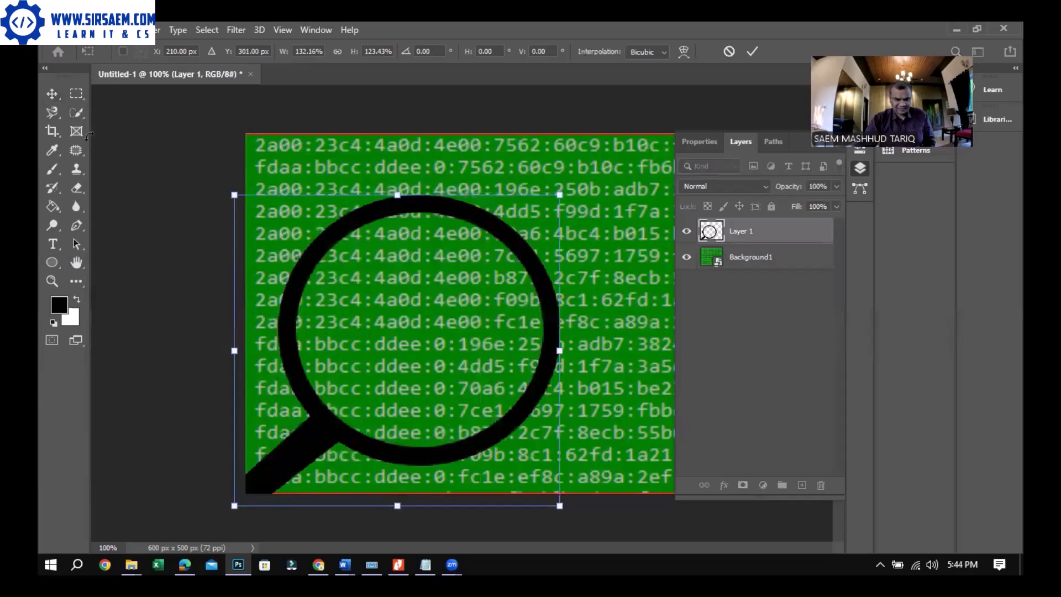
key("Return")
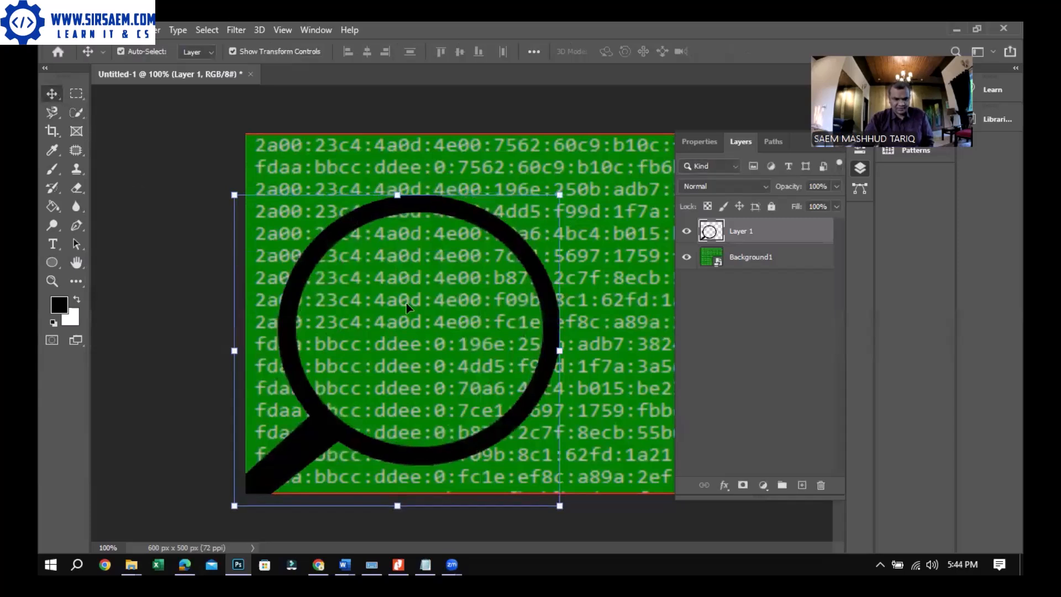
- Check the lens area in the question paper's image and activate the Elliptical Marquee tool on the Background1 layer
left_click(188, 555)
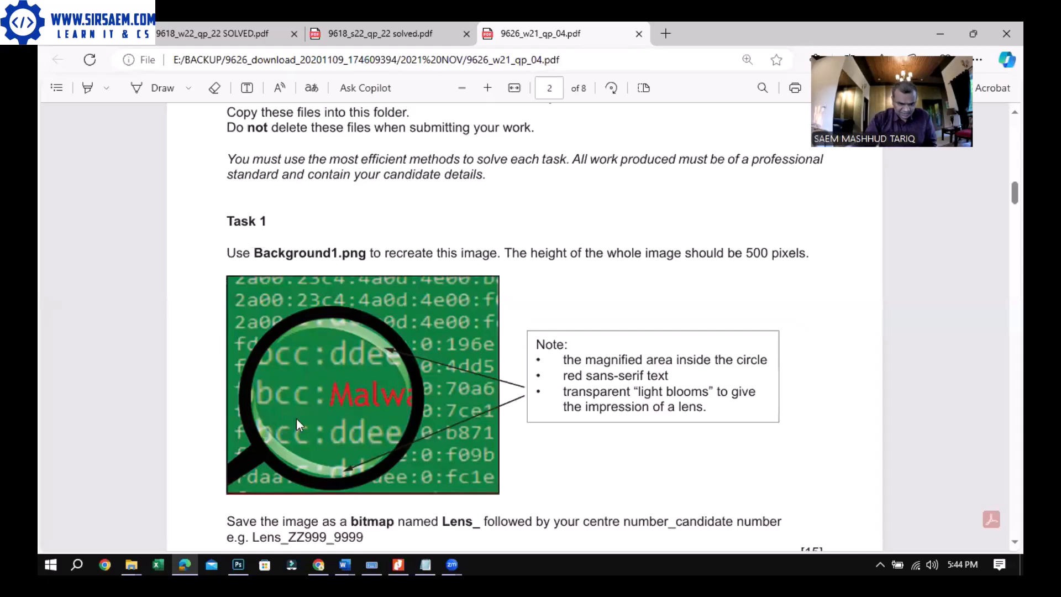
left_click(190, 553)
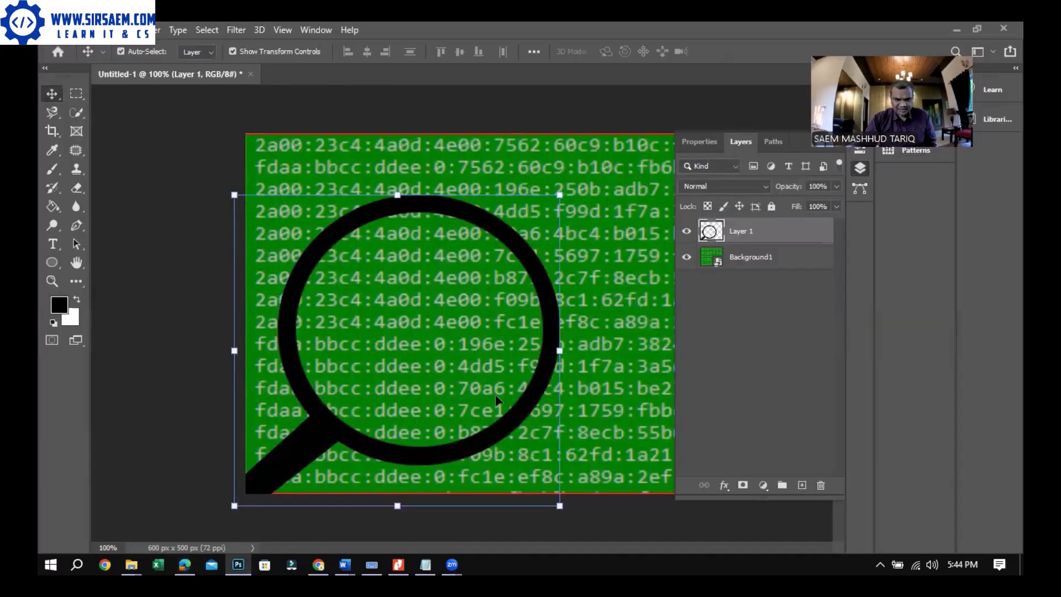
left_click(745, 258)
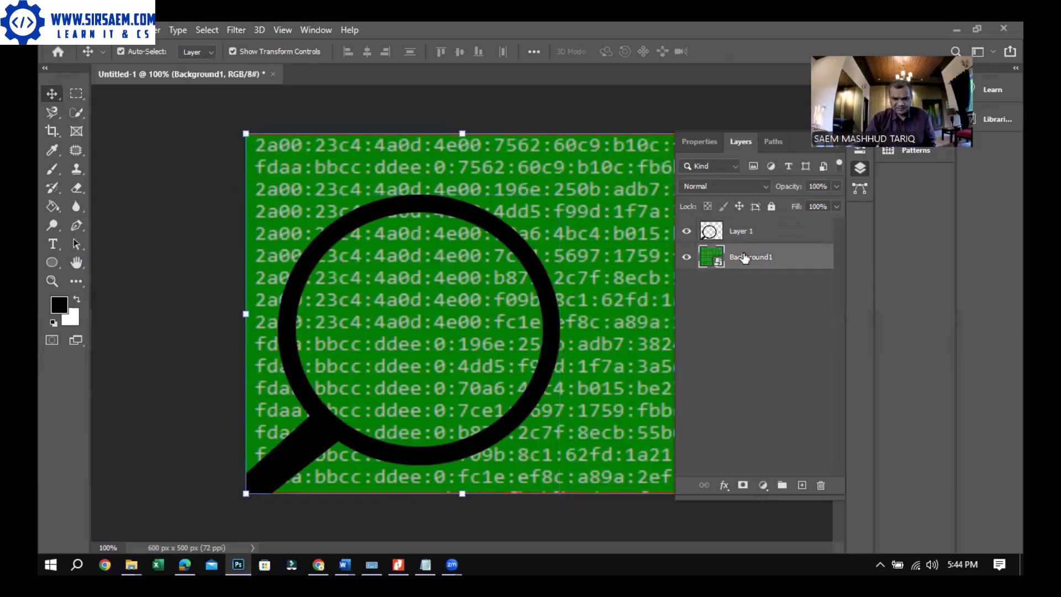
left_click(76, 94)
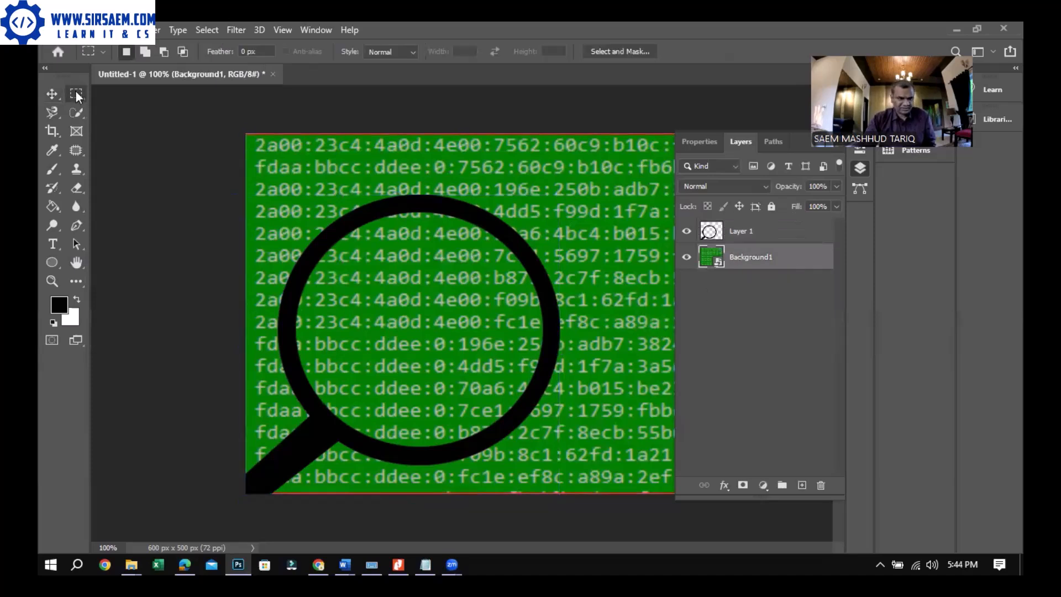
left_click(112, 108)
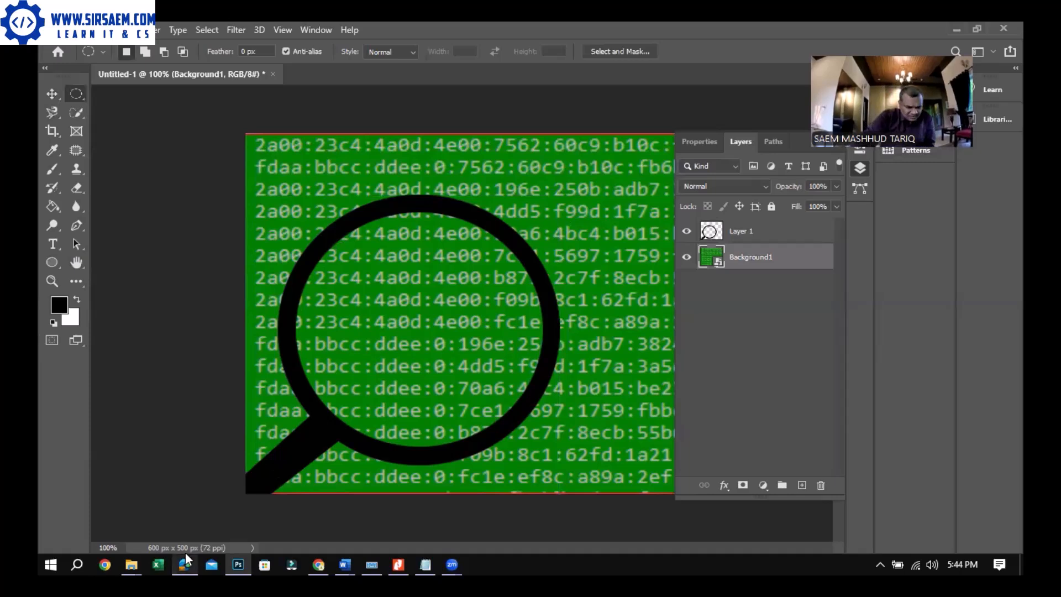
mouse_move(185, 554)
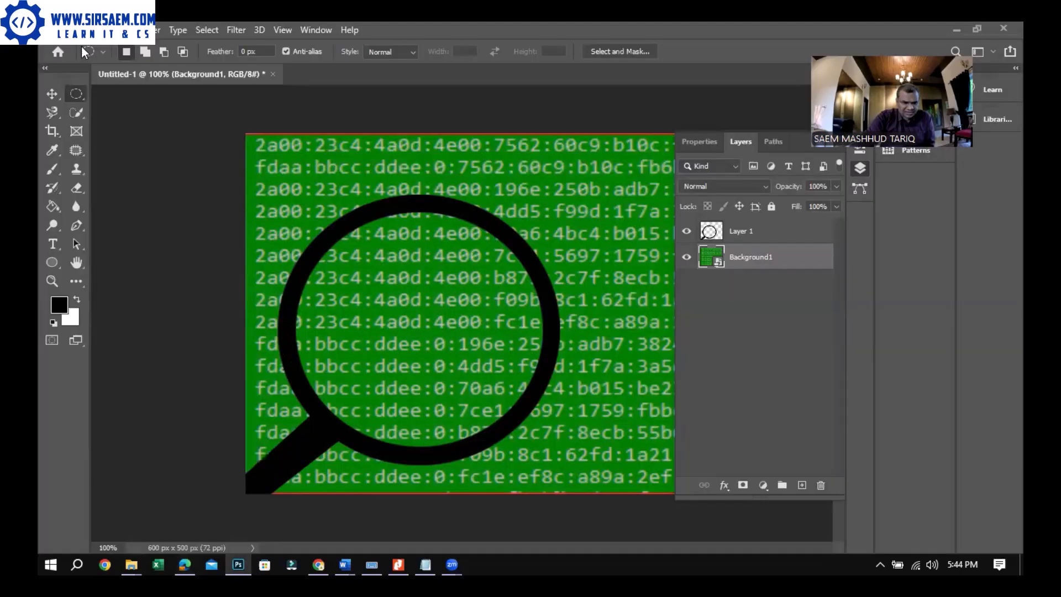
left_click(64, 29)
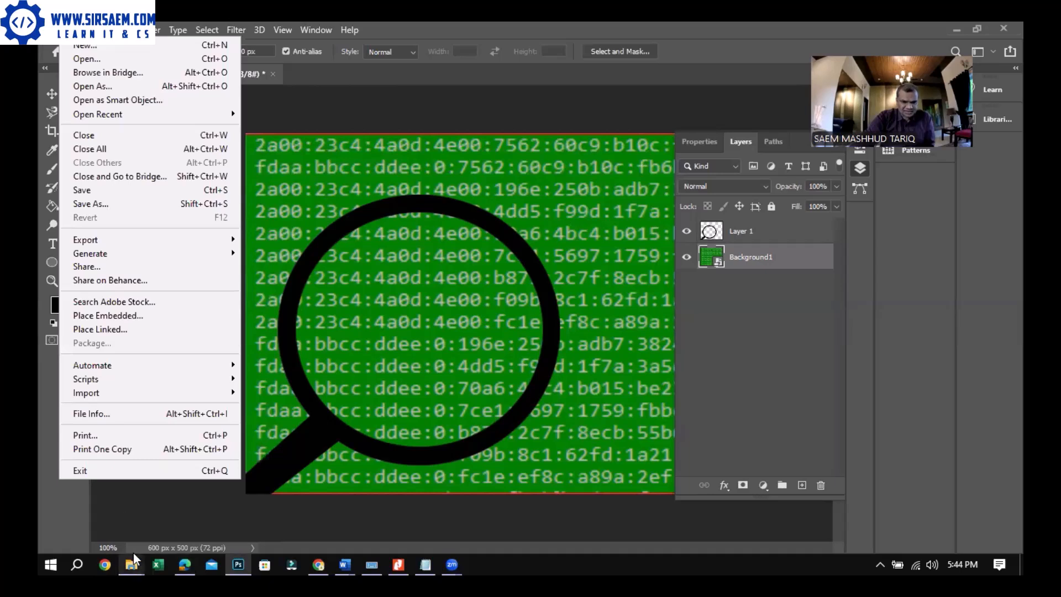
- Place a second copy of Background1 from the source files folder above Layer 1 at 100% size
left_click(778, 227)
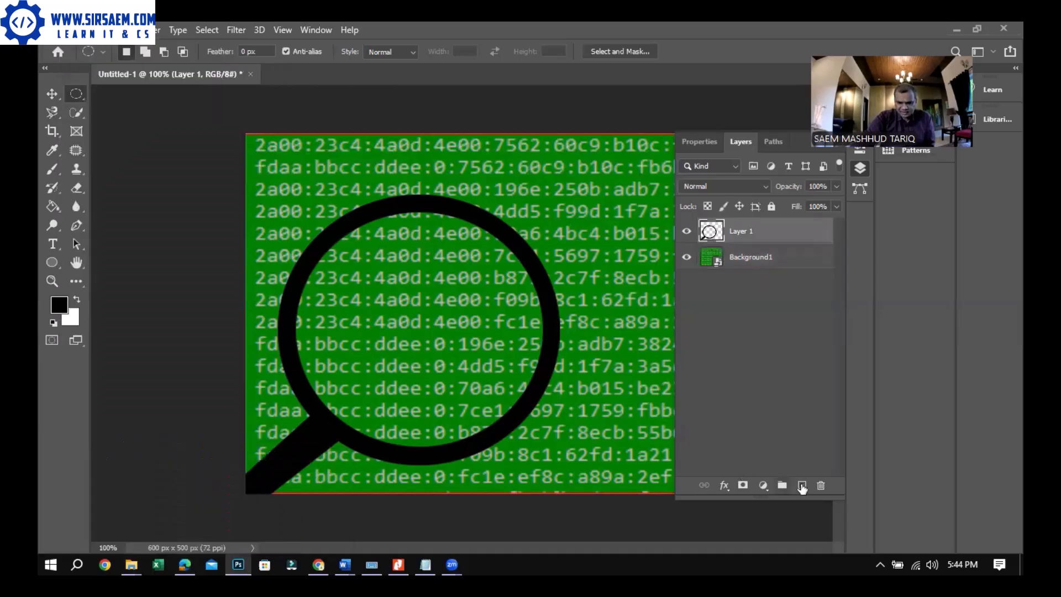
key("ctrl+shift+alt+n")
key("alt+Tab")
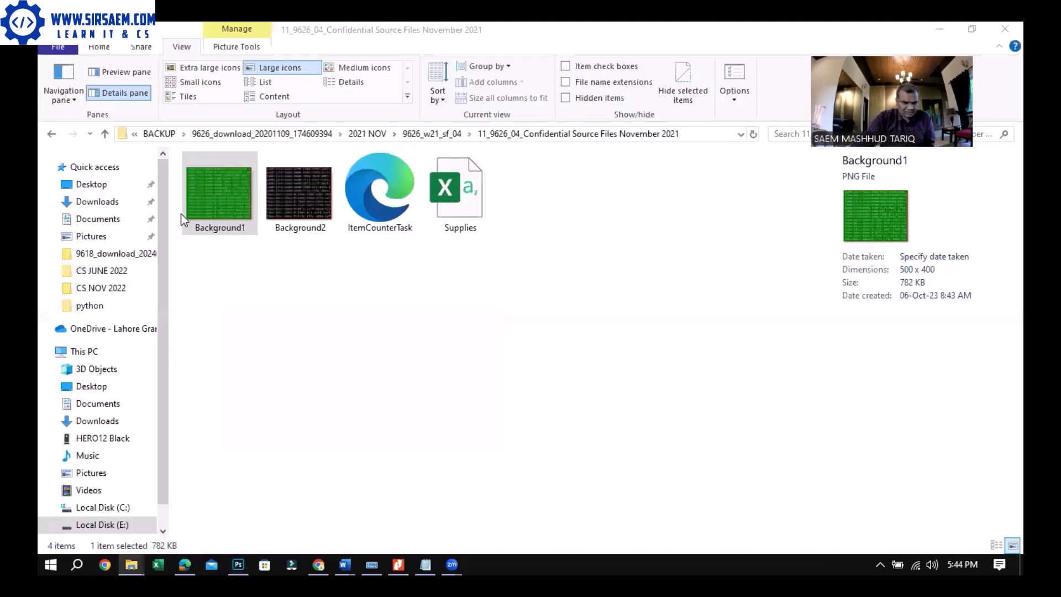
left_click_drag(164, 462, 163, 462)
left_click_drag(238, 552, 240, 553)
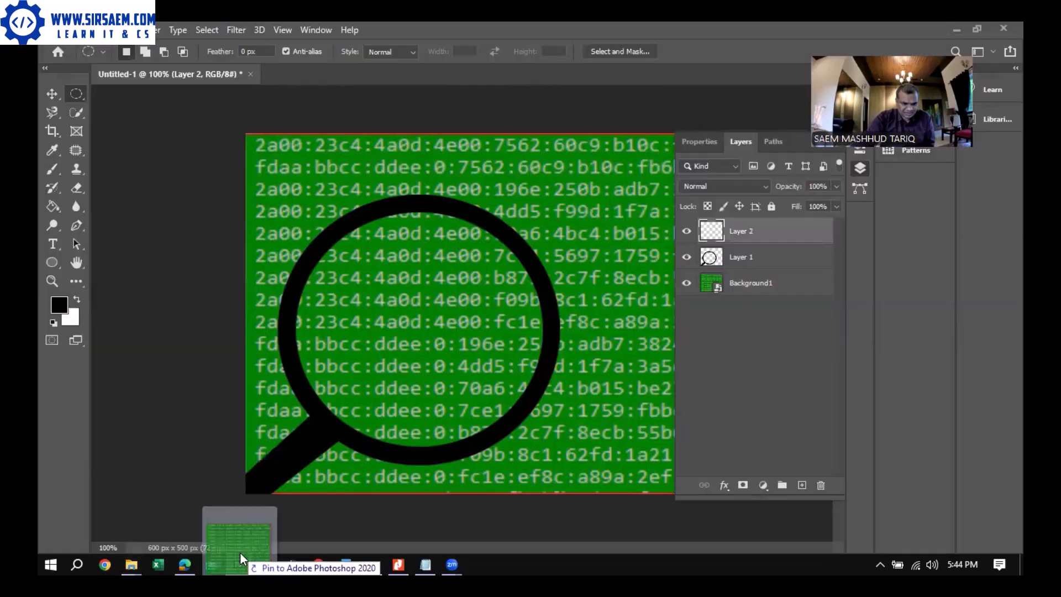
left_click_drag(416, 293, 416, 294)
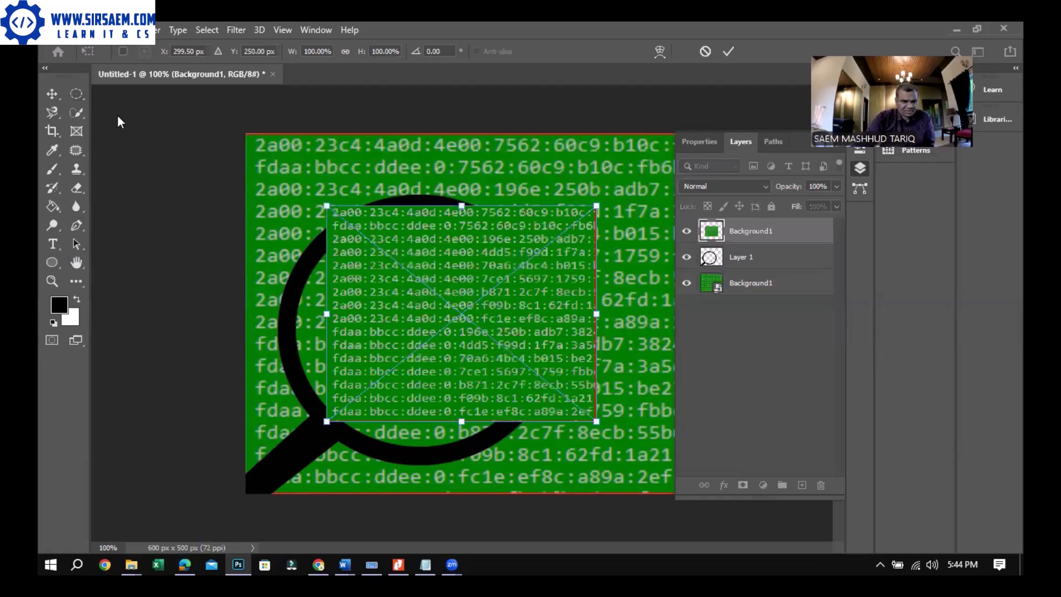
left_click(76, 97)
key("Return")
- Try to crop the newly placed Background1 image to a circle by inverting an elliptical selection and deleting the surroundings, then deselect
left_click_drag(359, 275, 462, 332)
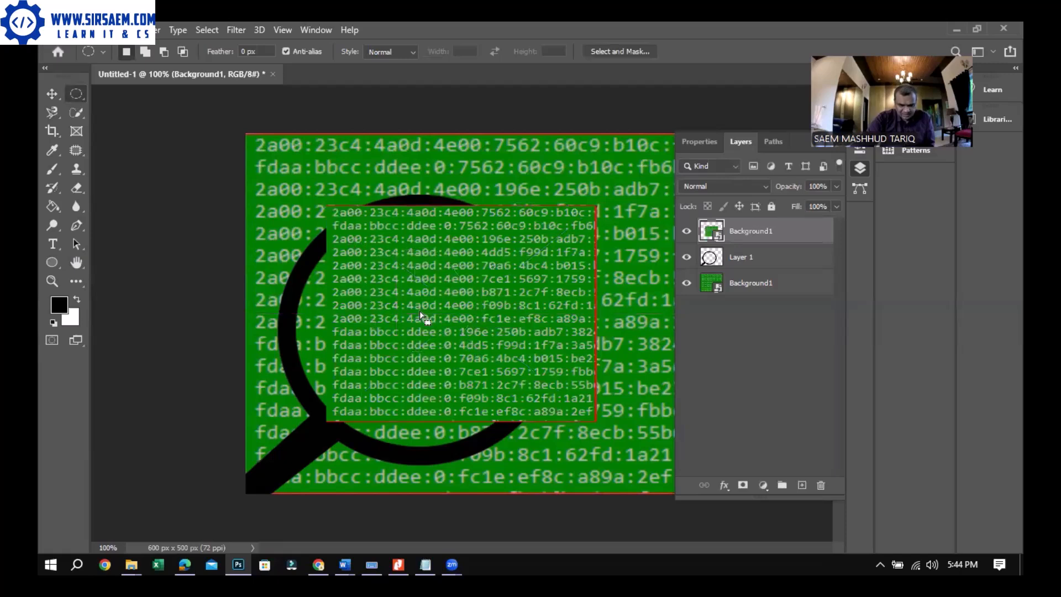
right_click(410, 284)
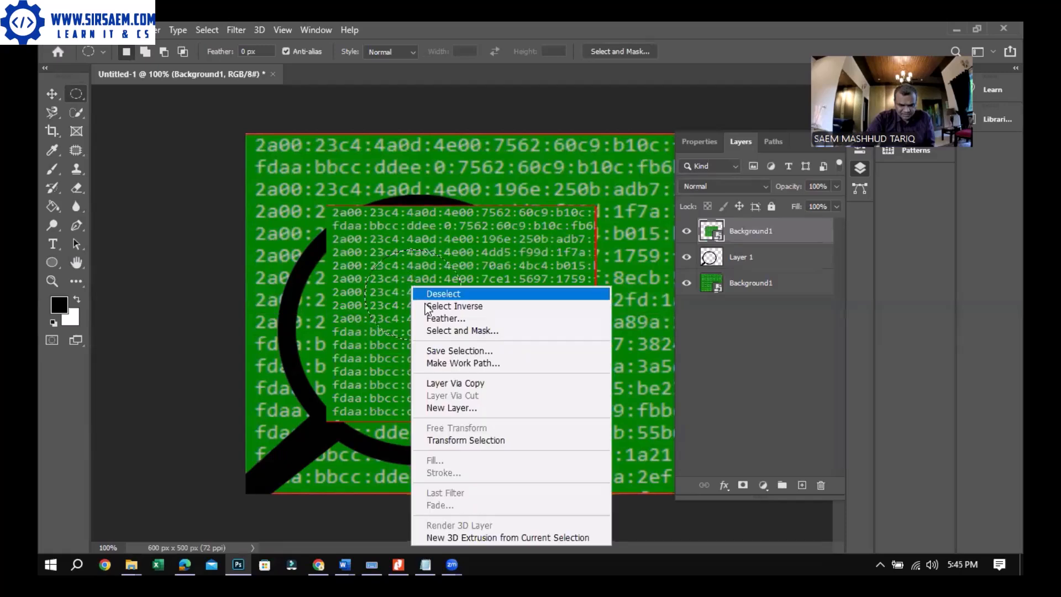
left_click(426, 305)
key("Delete")
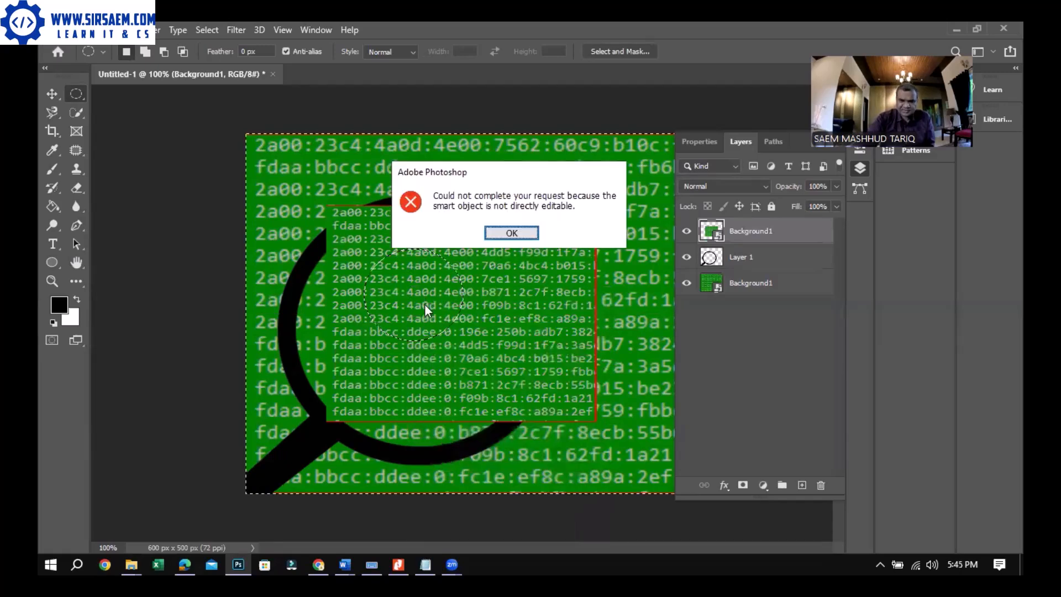
left_click(517, 234)
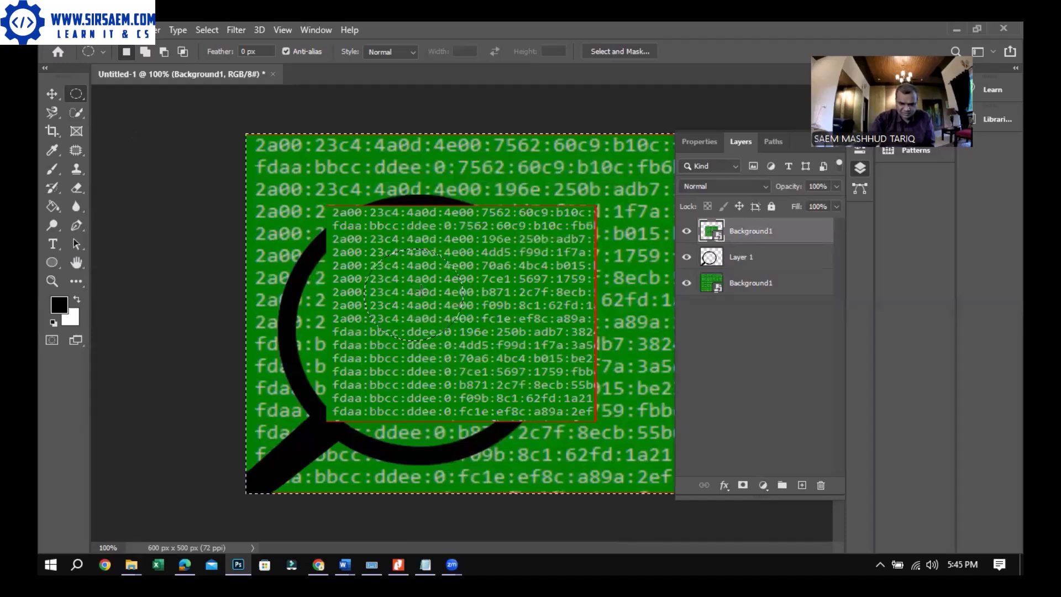
key("Delete")
left_click(505, 231)
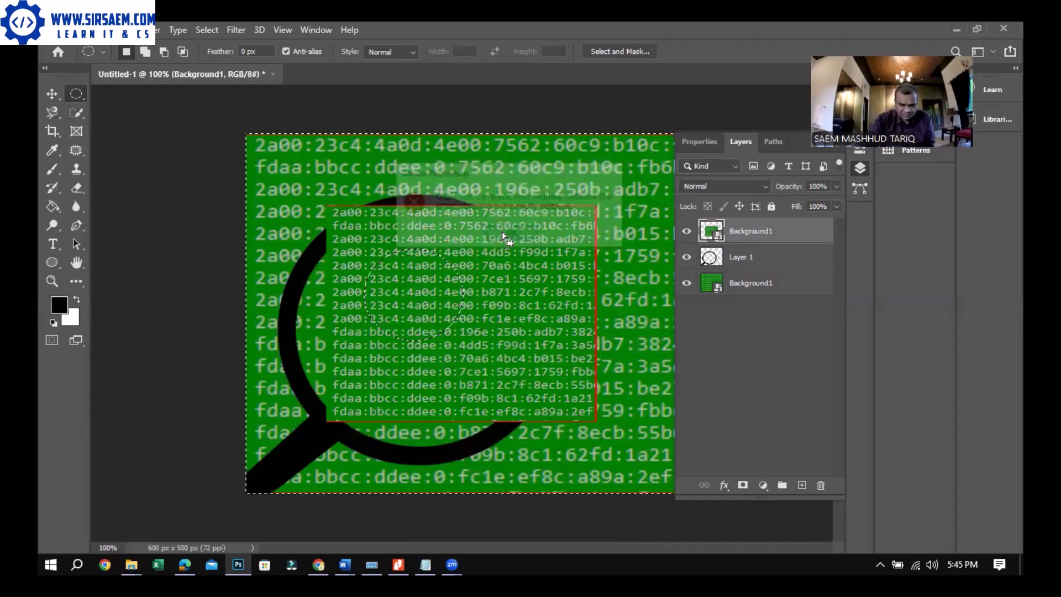
left_click(202, 178)
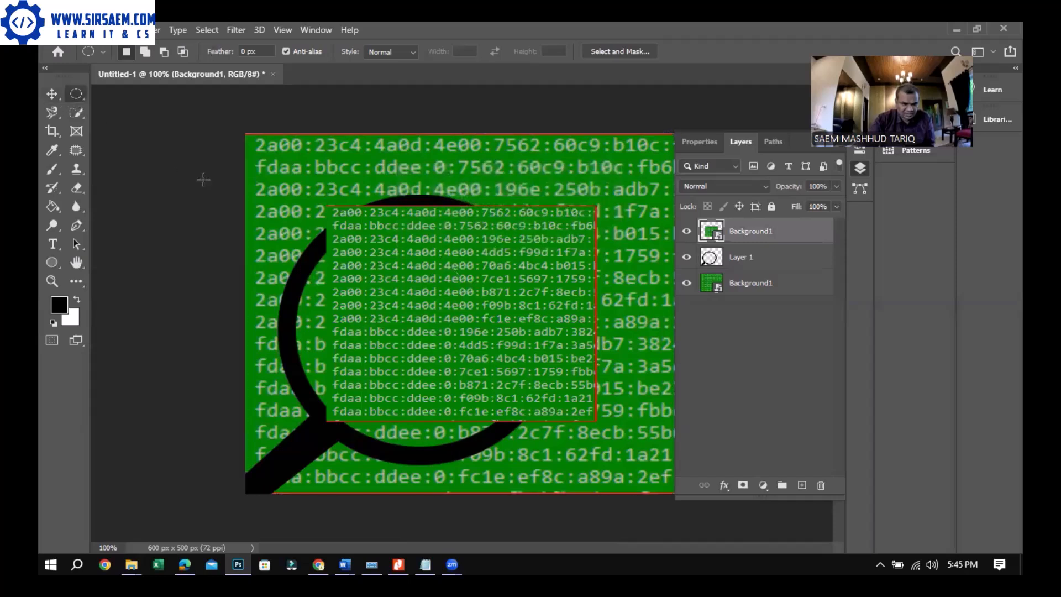
- Retry the circular cut-out with a new elliptical selection slightly lower on the placed image, inverting it and deleting the outside area
left_click_drag(395, 260, 485, 343)
right_click(445, 301)
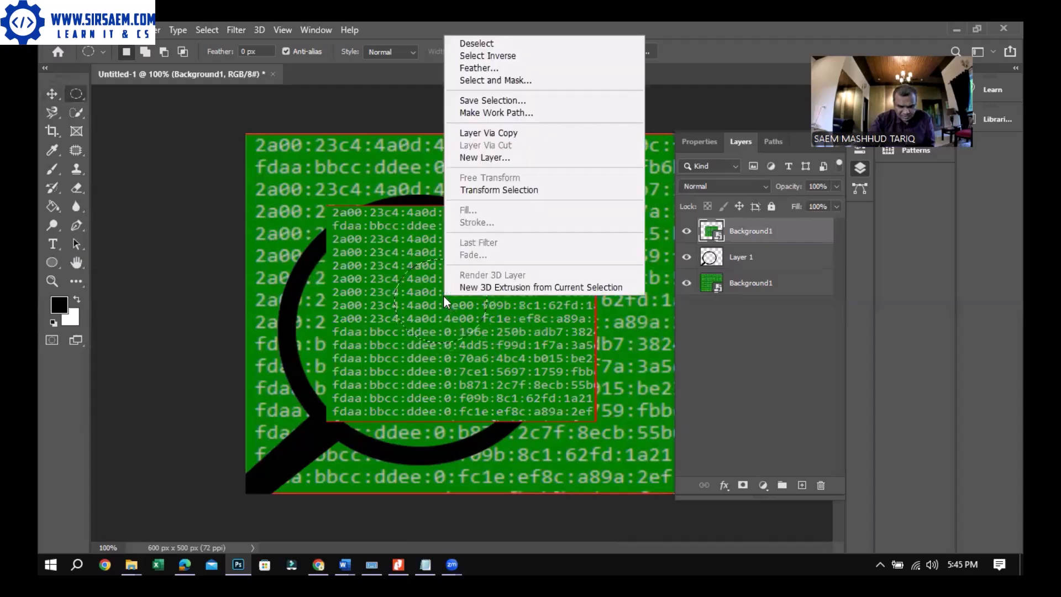
left_click(487, 56)
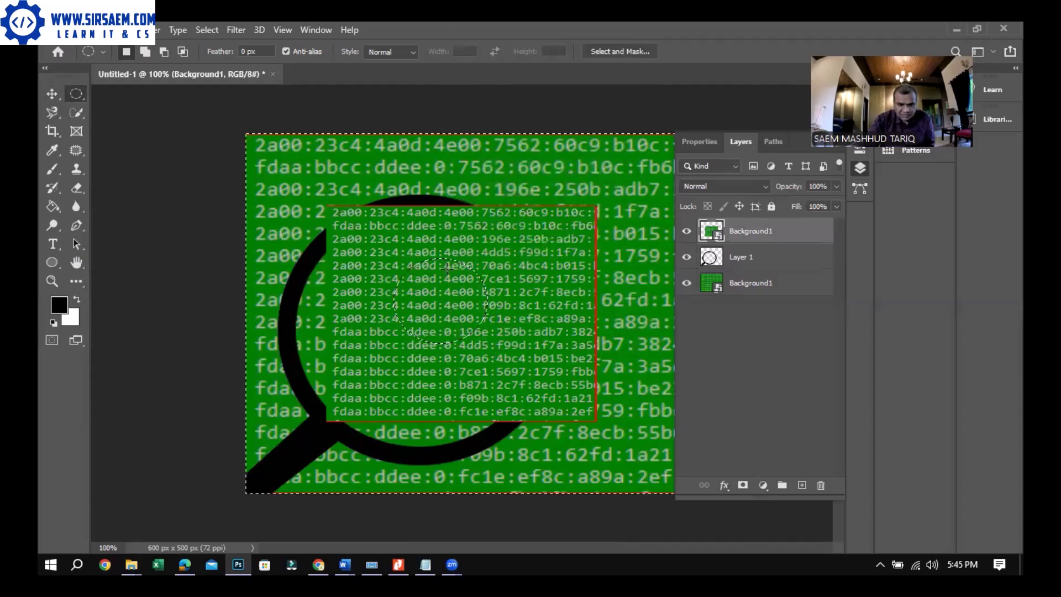
key("Delete")
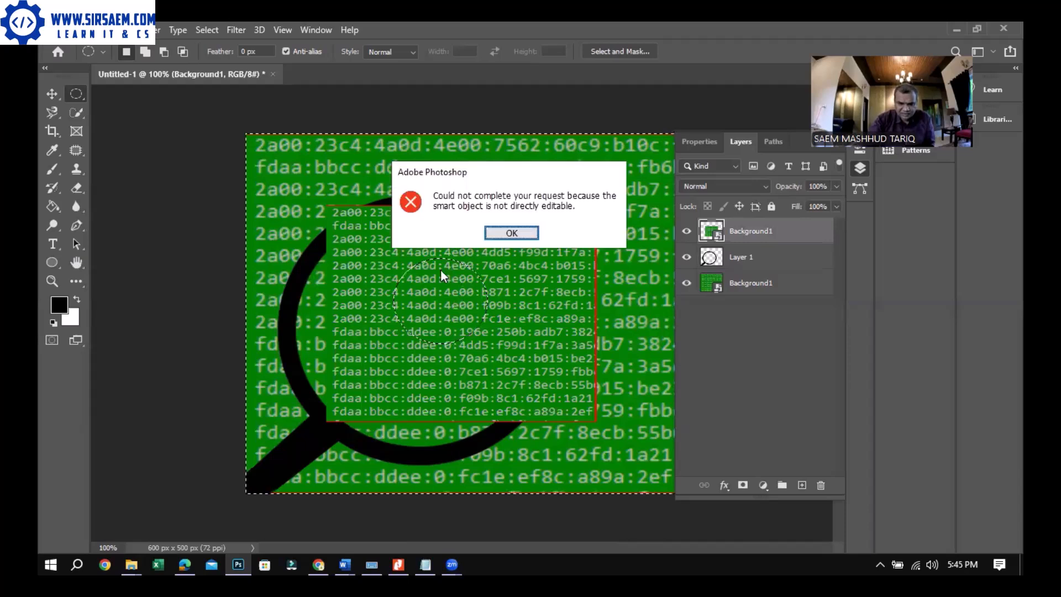
key("Return")
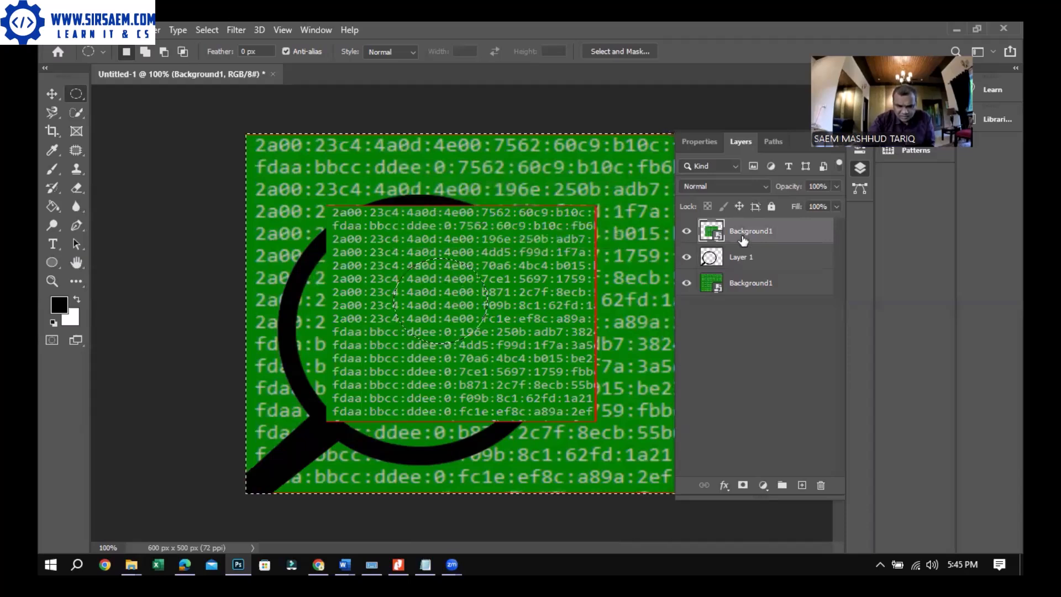
- Clear the inverted circular selection from the canvas and return to the Move tool
key("v")
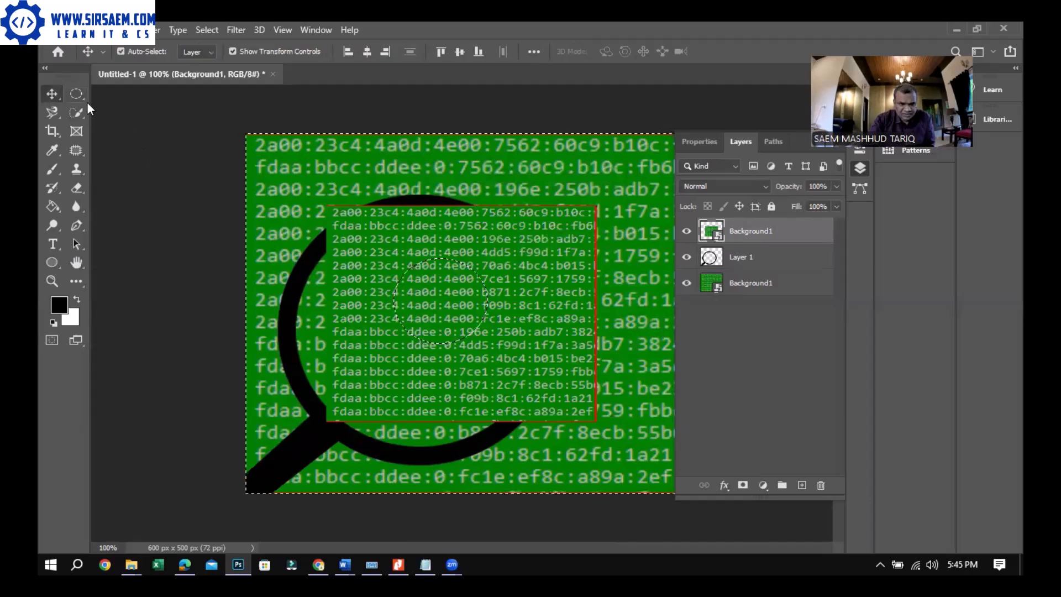
left_click(227, 218)
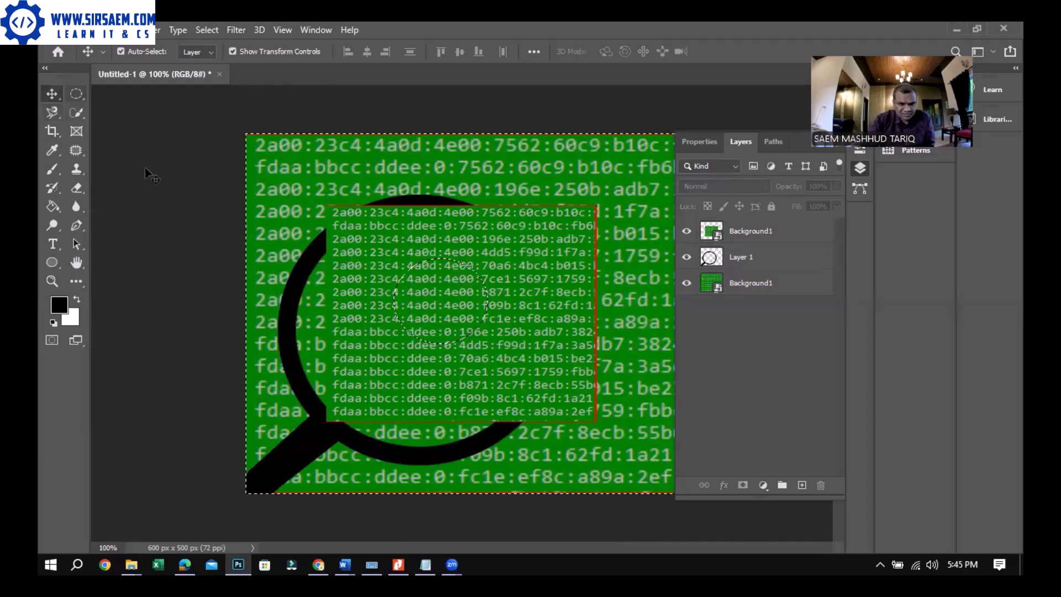
left_click(456, 266)
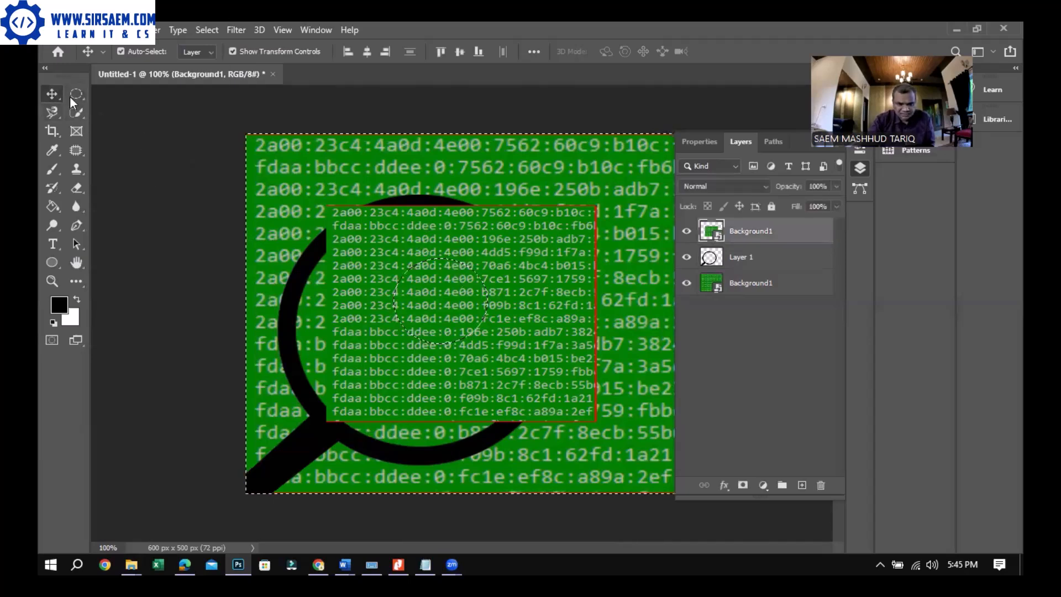
left_click(133, 138)
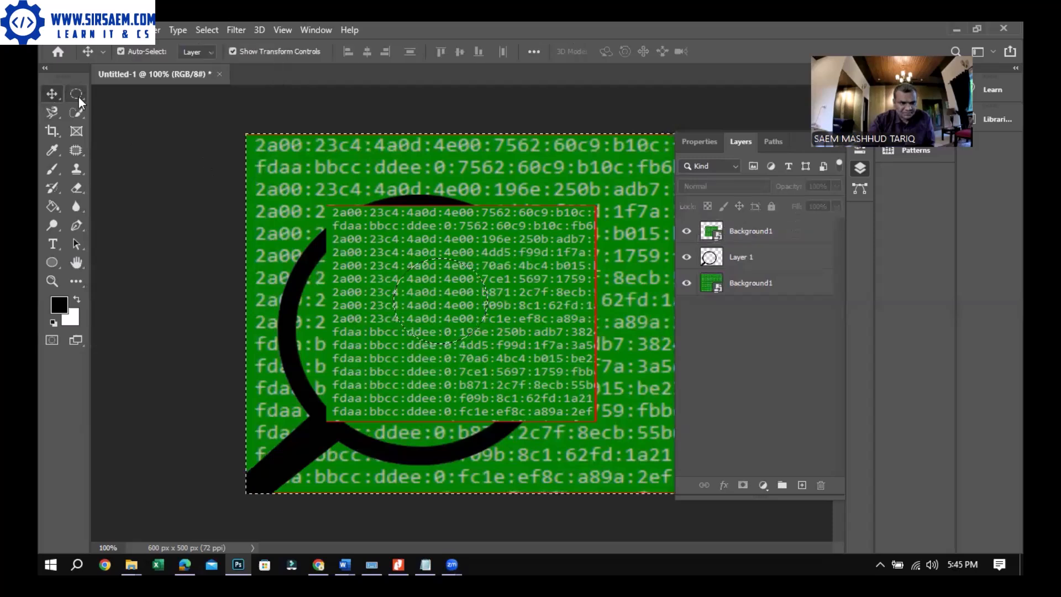
key("m")
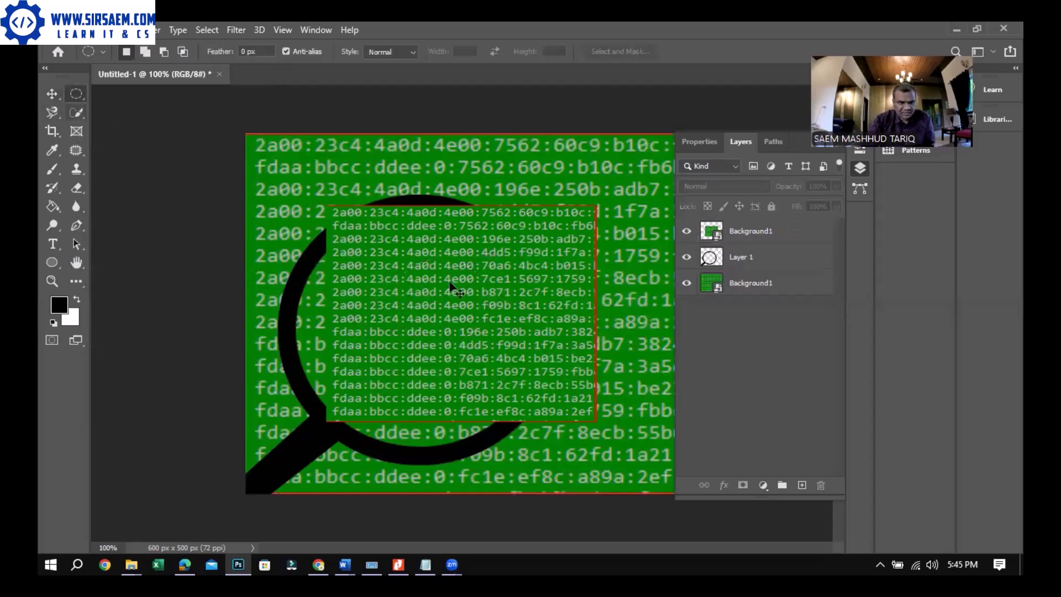
key("v")
- Rasterize the top Background1 layer so its smart object becomes editable pixels
left_click(759, 233)
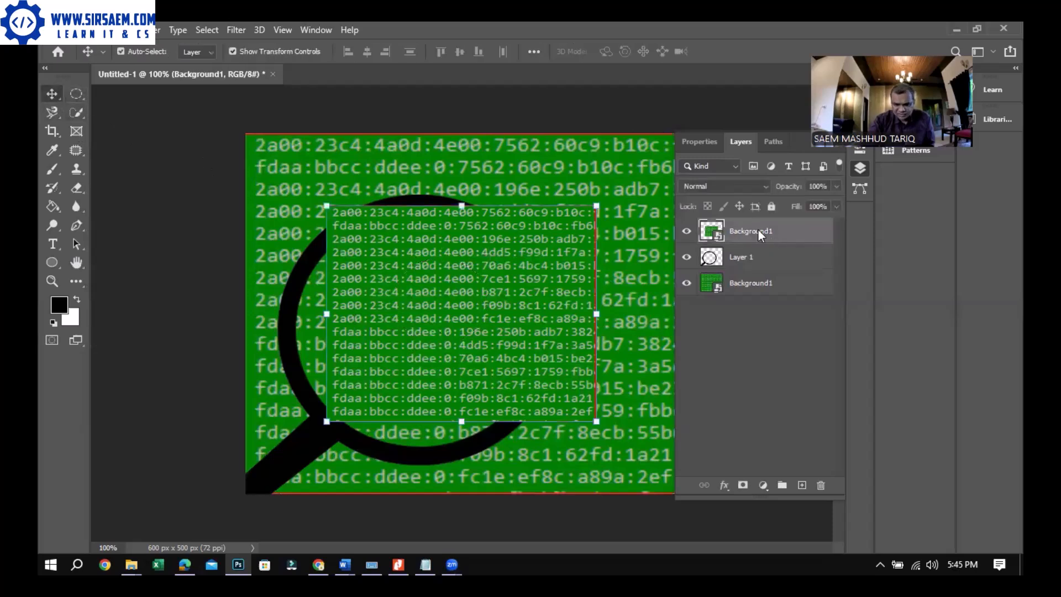
right_click(758, 233)
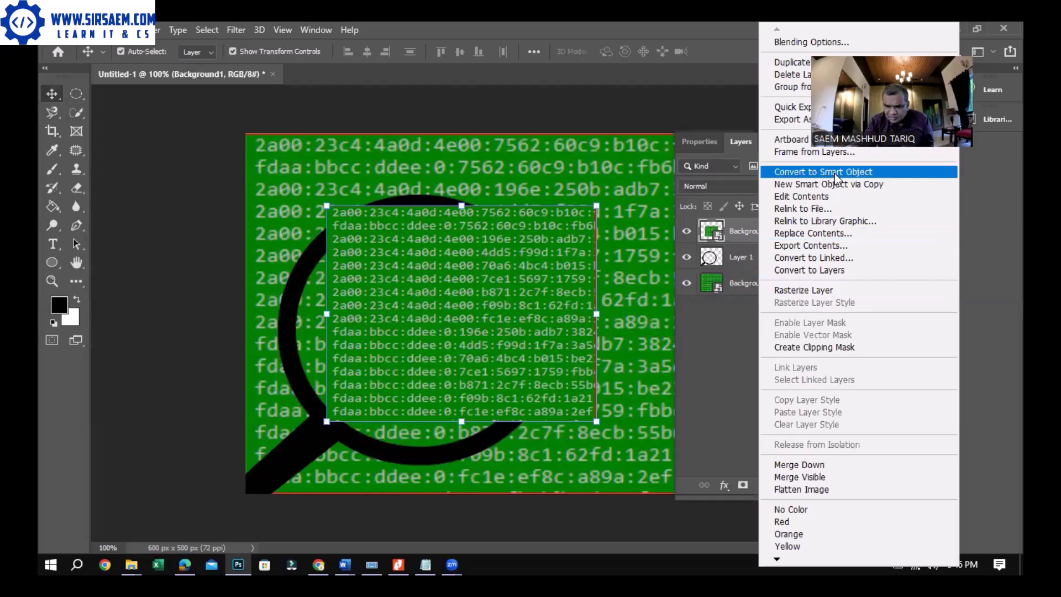
left_click(158, 34)
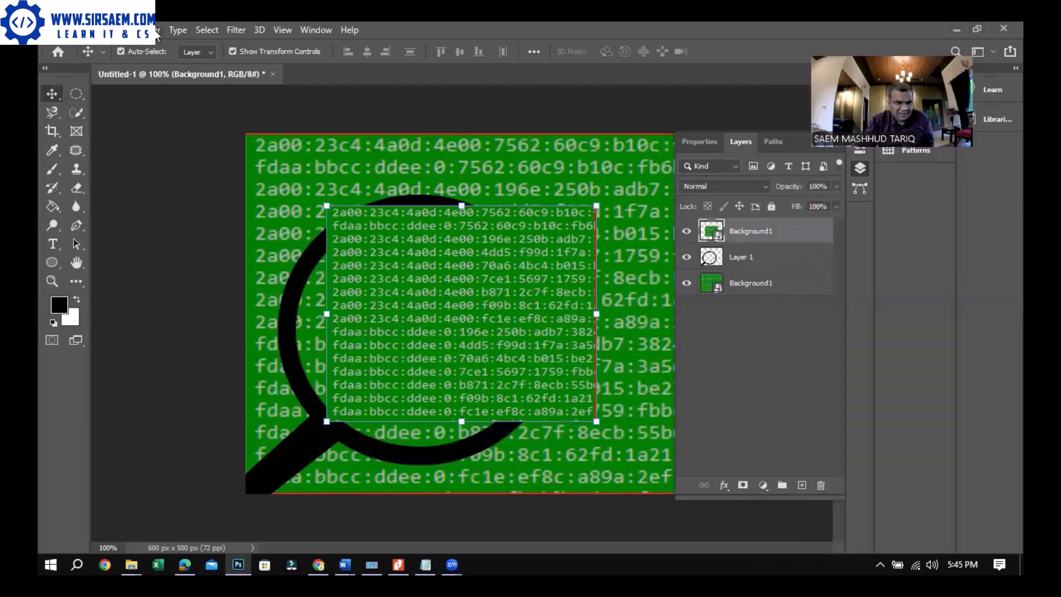
key("alt+l")
mouse_move(315, 330)
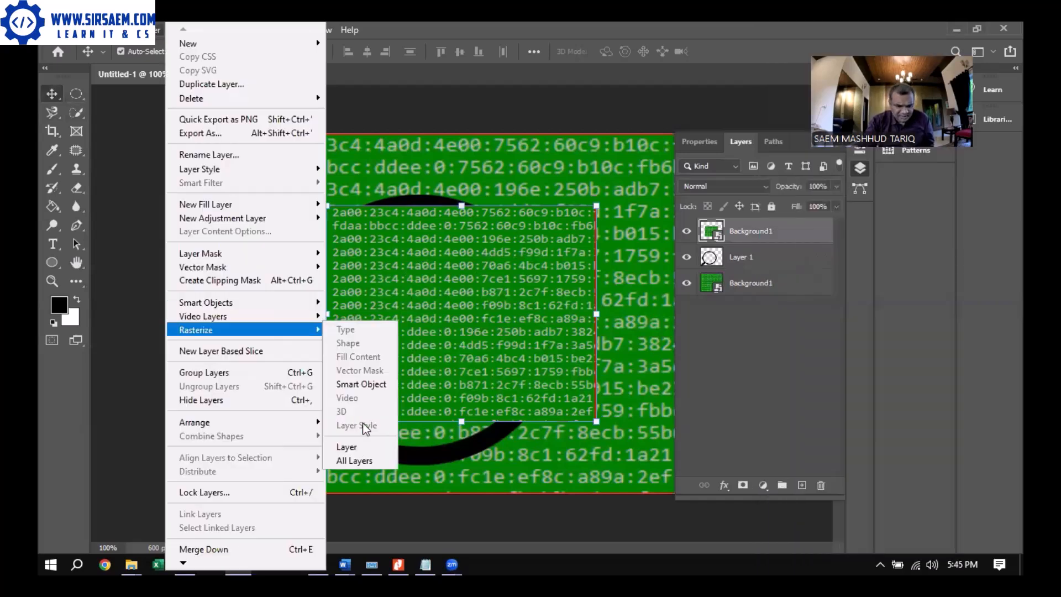
left_click(358, 448)
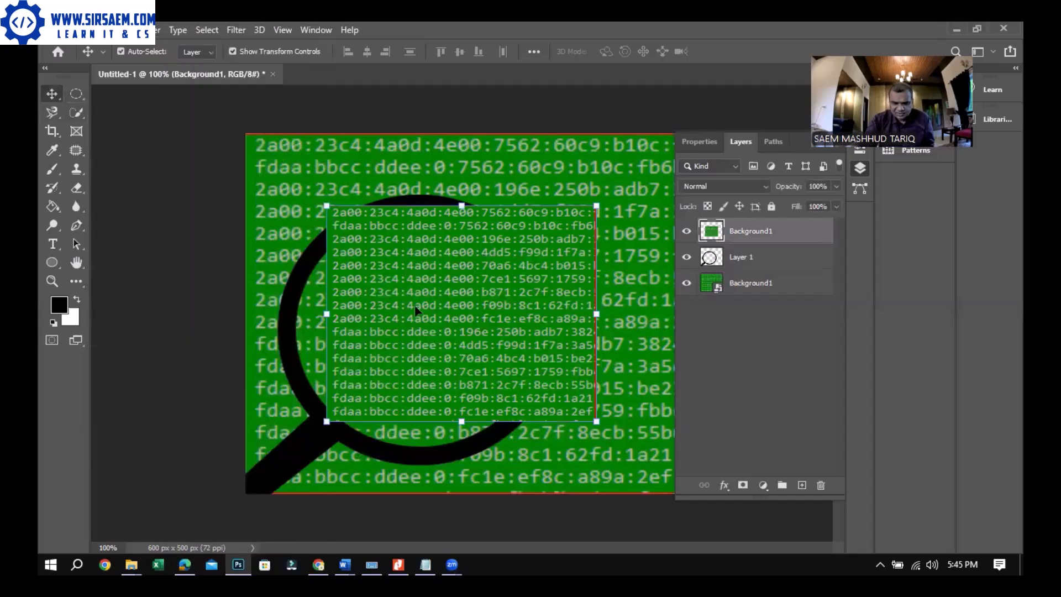
- Cut a small circle out of the rasterized Background1 layer by inverting an elliptical selection and deleting the surroundings, and deselect
left_click(76, 94)
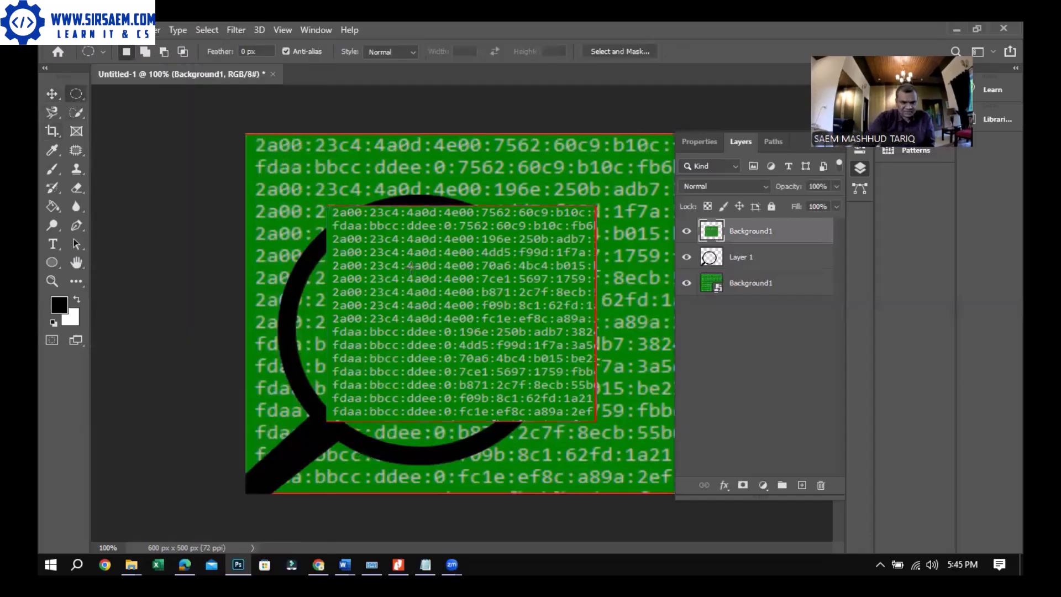
left_click_drag(471, 307, 516, 361)
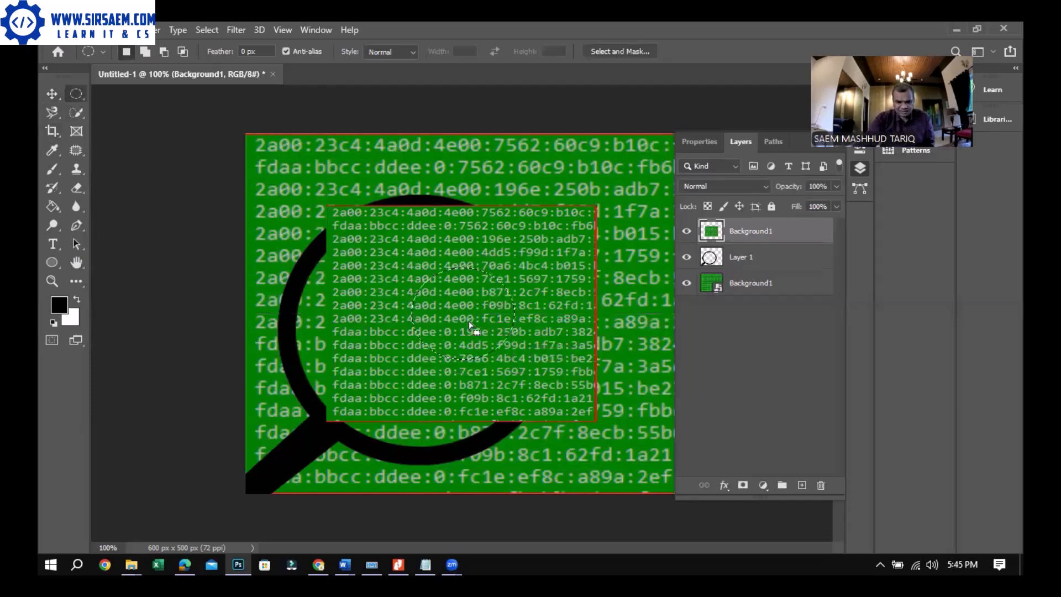
left_click_drag(448, 315, 430, 301)
right_click(430, 301)
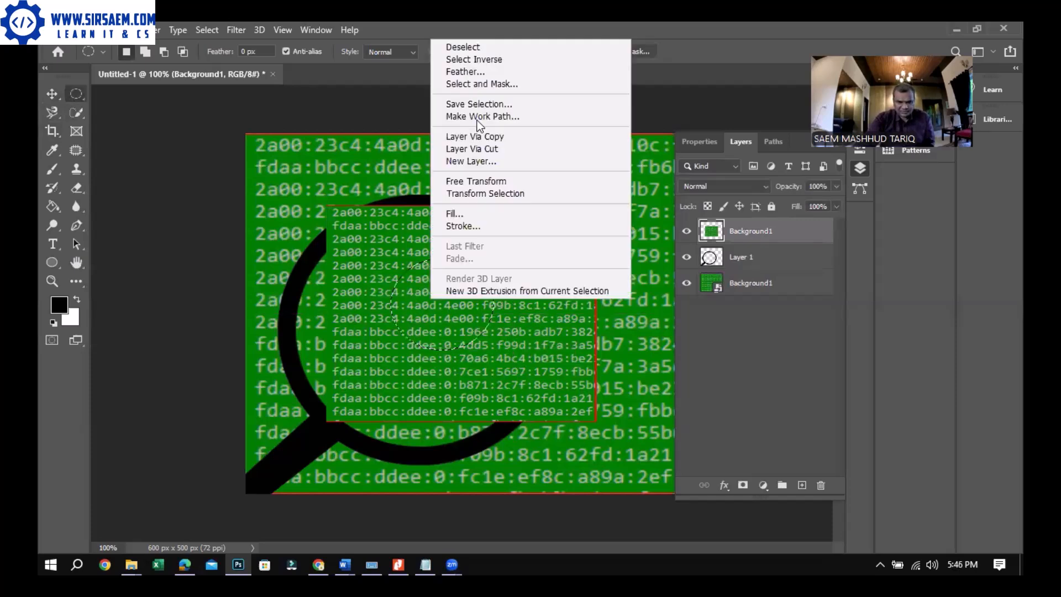
left_click(467, 60)
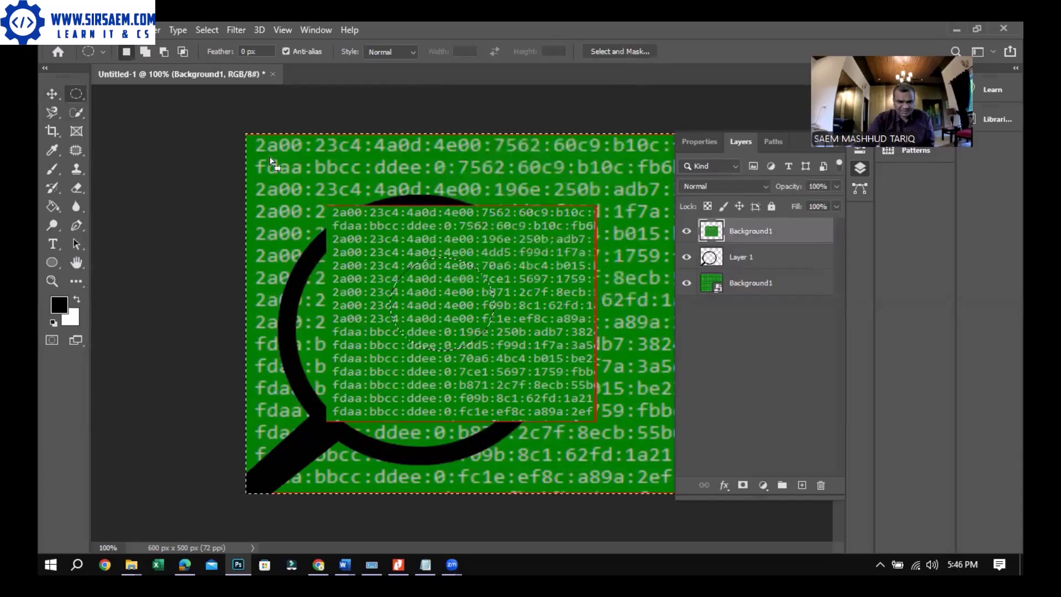
key("Delete")
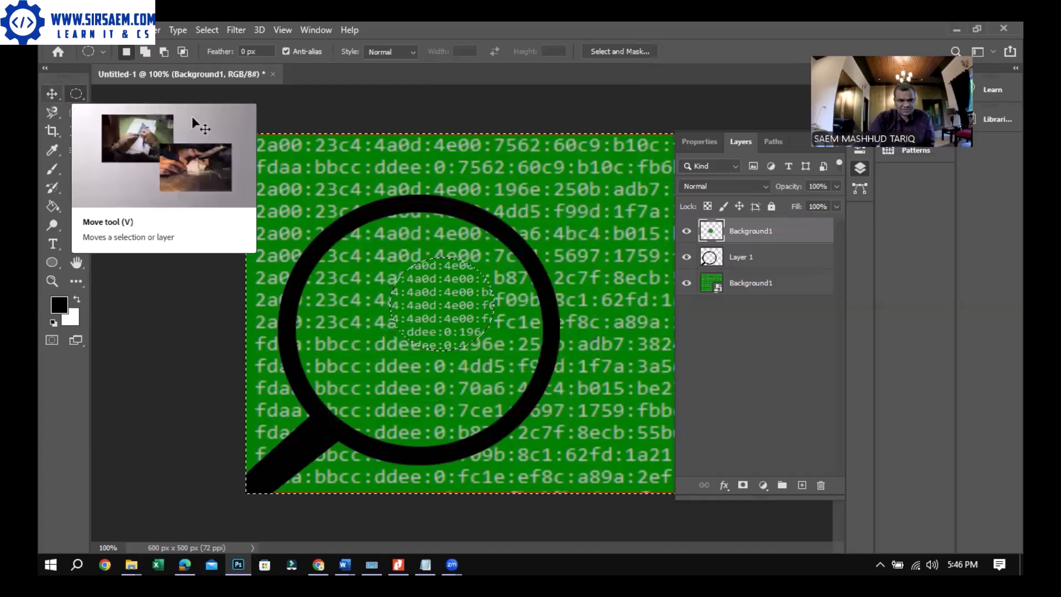
left_click(146, 30)
mouse_move(254, 330)
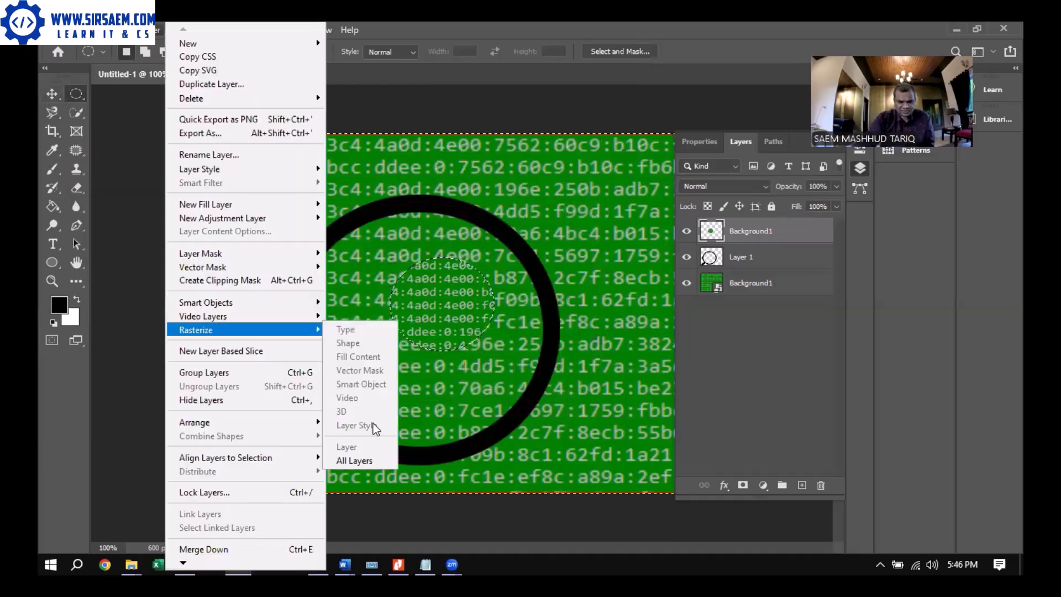
left_click(62, 102)
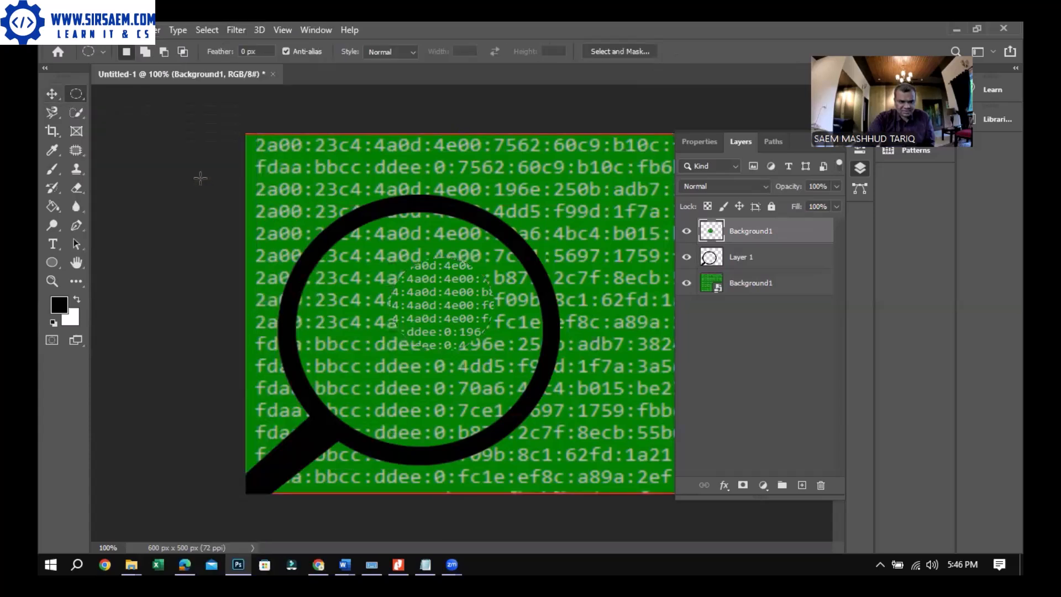
- Move the circular cut-out closer to the lens centre and place its Background1 layer beneath Layer 1
key("v")
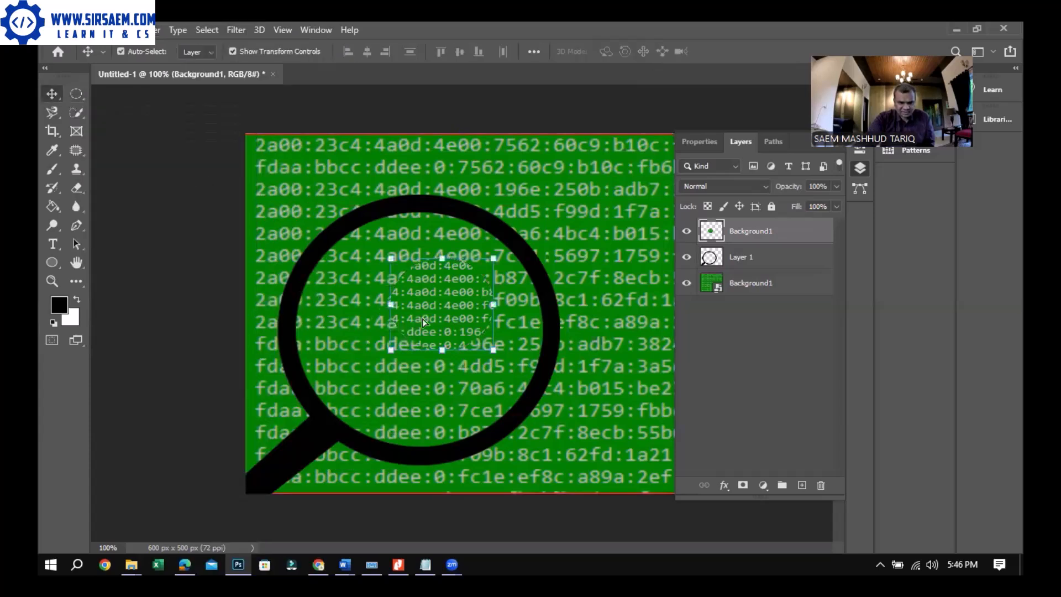
left_click_drag(403, 342, 398, 347)
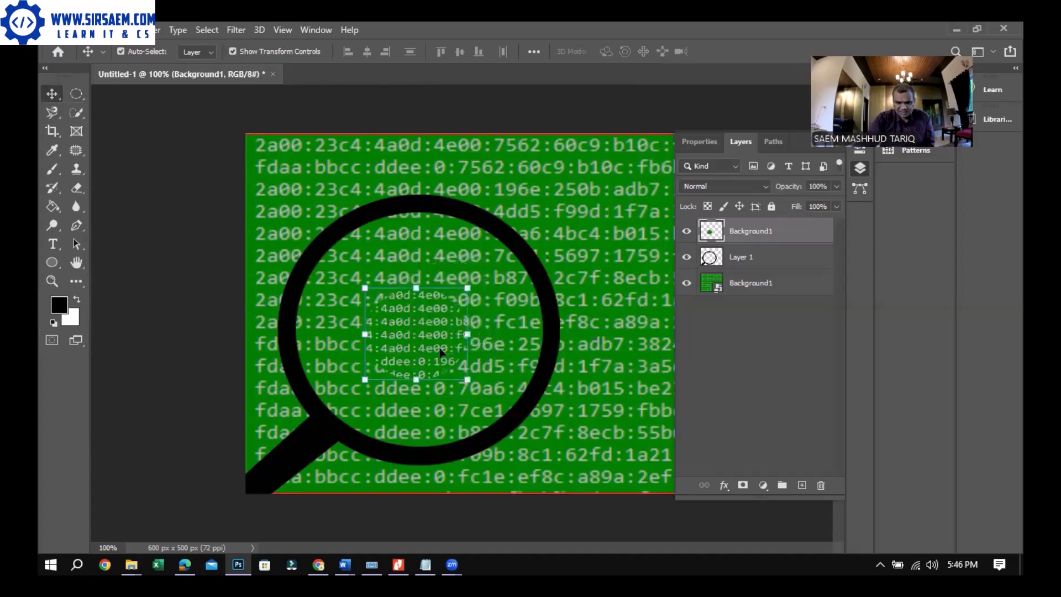
left_click_drag(750, 252, 752, 271)
- Scale the circular cut-out to about 245% width and 270% height so it fills the magnifying-glass ring, and commit the transform
left_click_drag(467, 287, 529, 211)
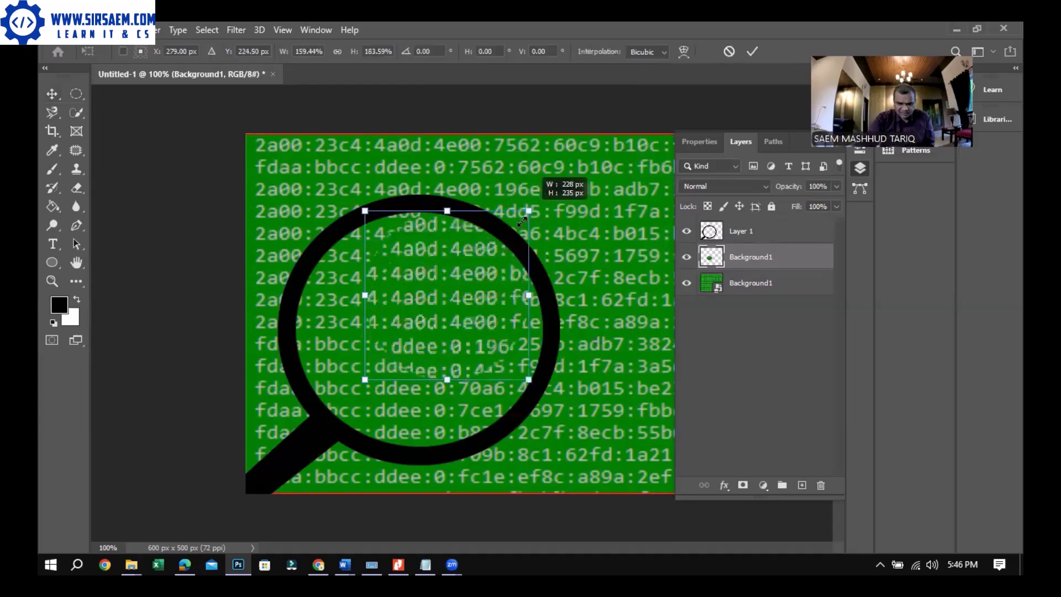
left_click_drag(364, 380, 298, 451)
left_click_drag(519, 452, 550, 455)
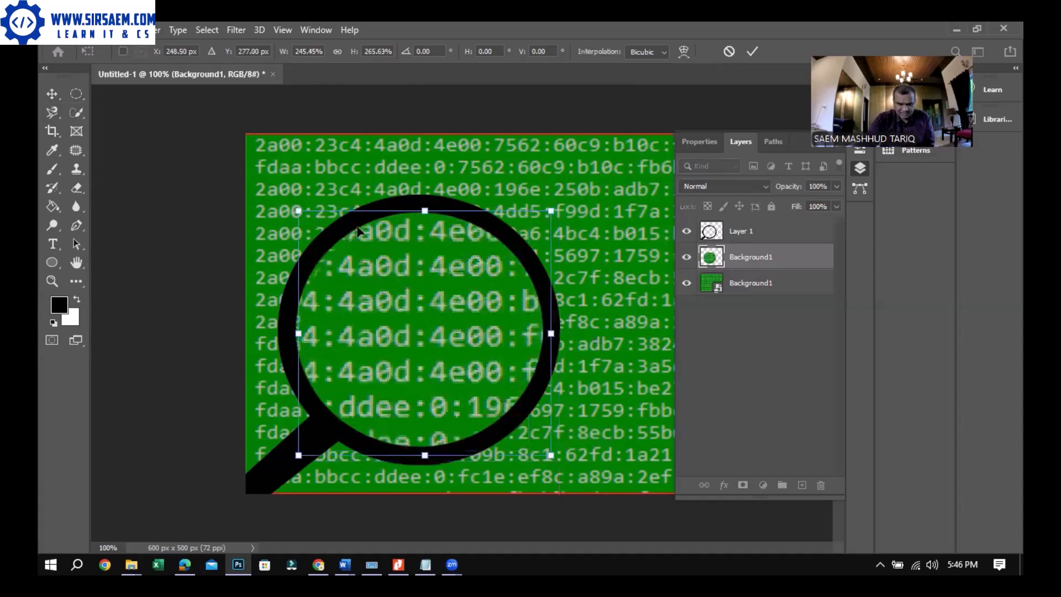
left_click_drag(431, 210, 430, 206)
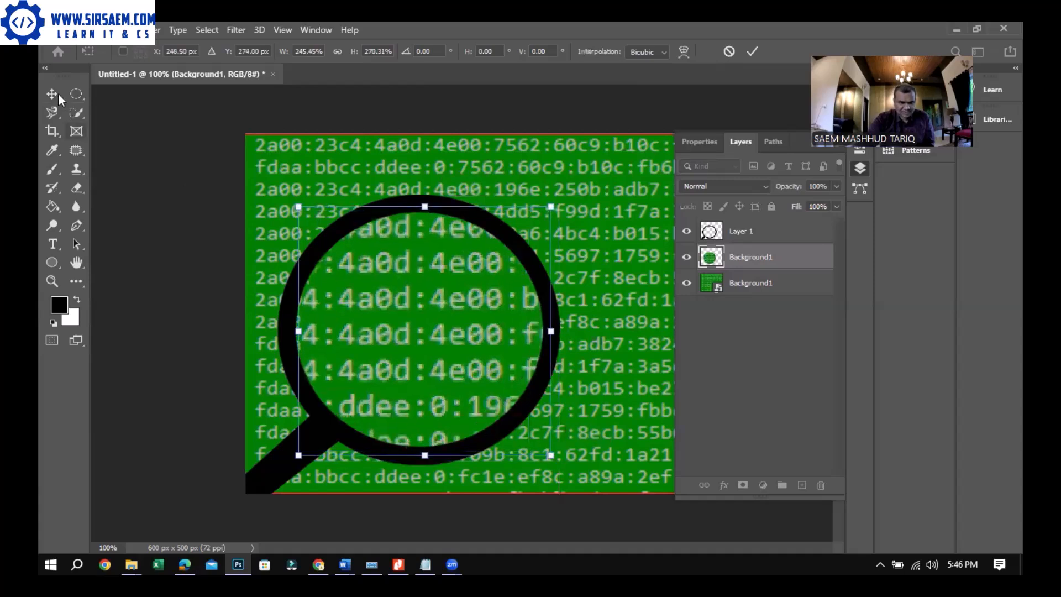
key("Return")
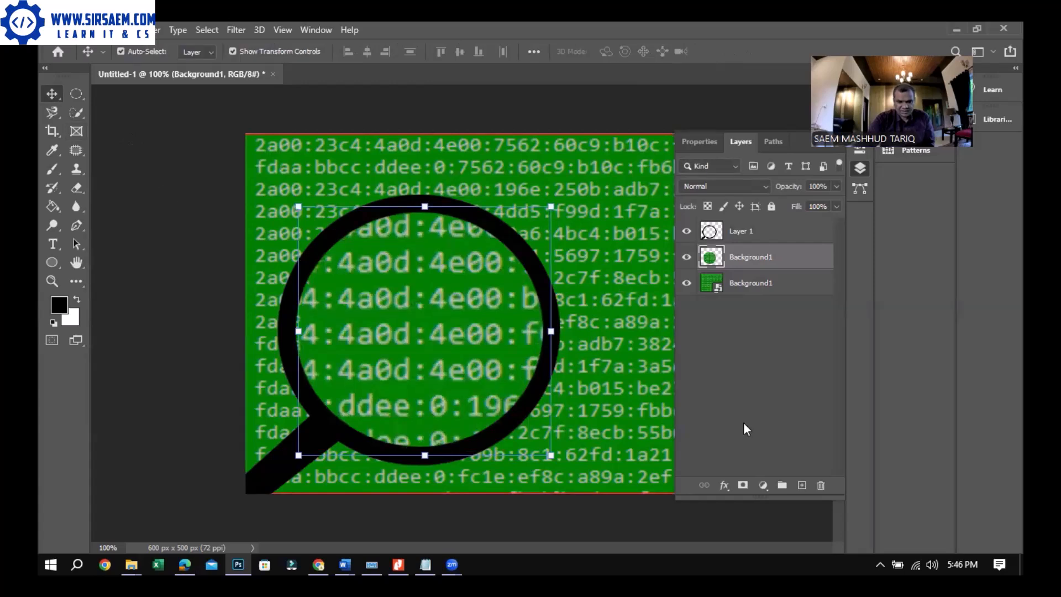
- Add a new empty layer above Layer 1 and try out elliptical selections over the lens interior
left_click(762, 232)
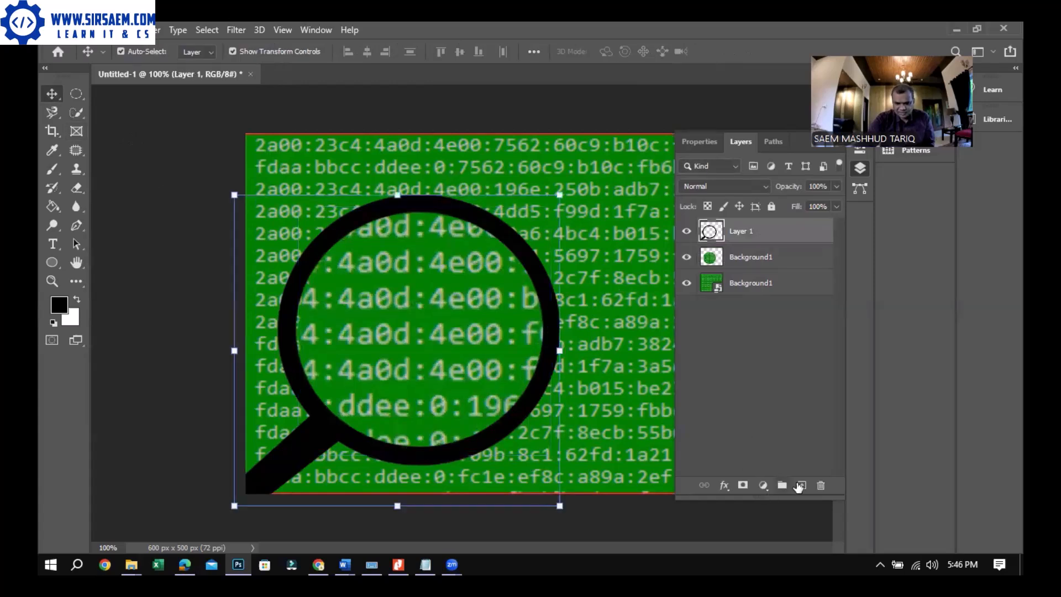
left_click(802, 485)
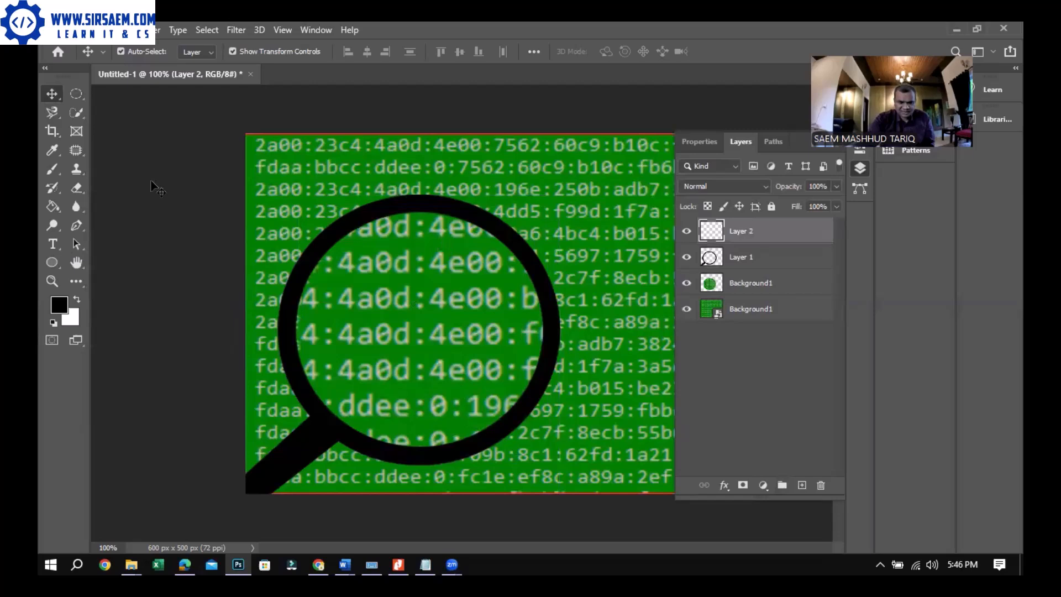
left_click(76, 94)
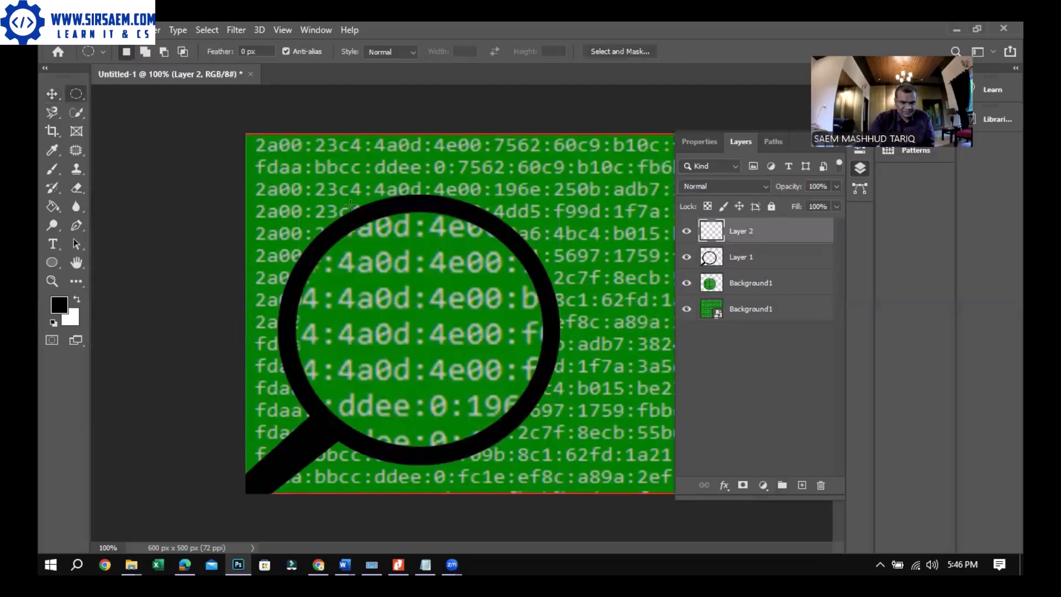
left_click_drag(383, 210, 581, 481)
left_click_drag(449, 335, 438, 331)
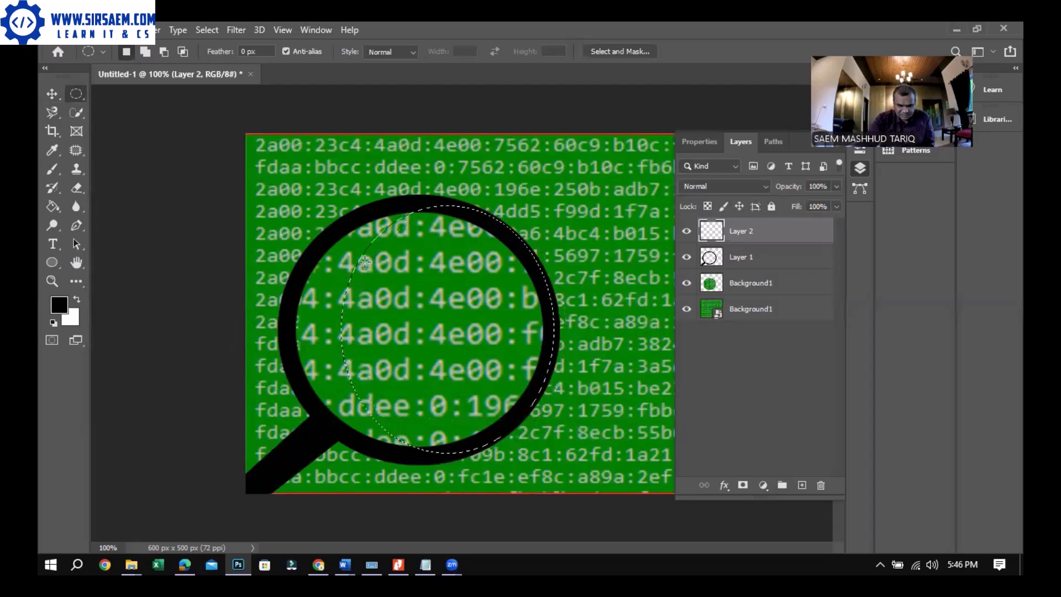
left_click_drag(328, 185, 567, 460)
left_click_drag(440, 348, 425, 377)
- Check the Task 1 reference image, redraw the elliptical selection at about lens size, and nudge it over the ring's interior
left_click(184, 554)
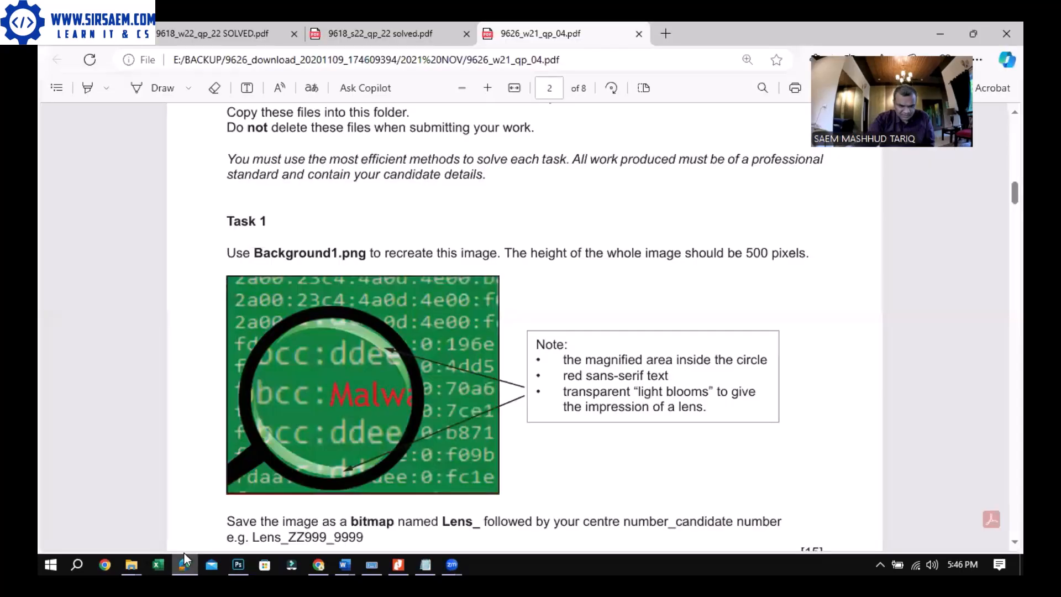
left_click(184, 552)
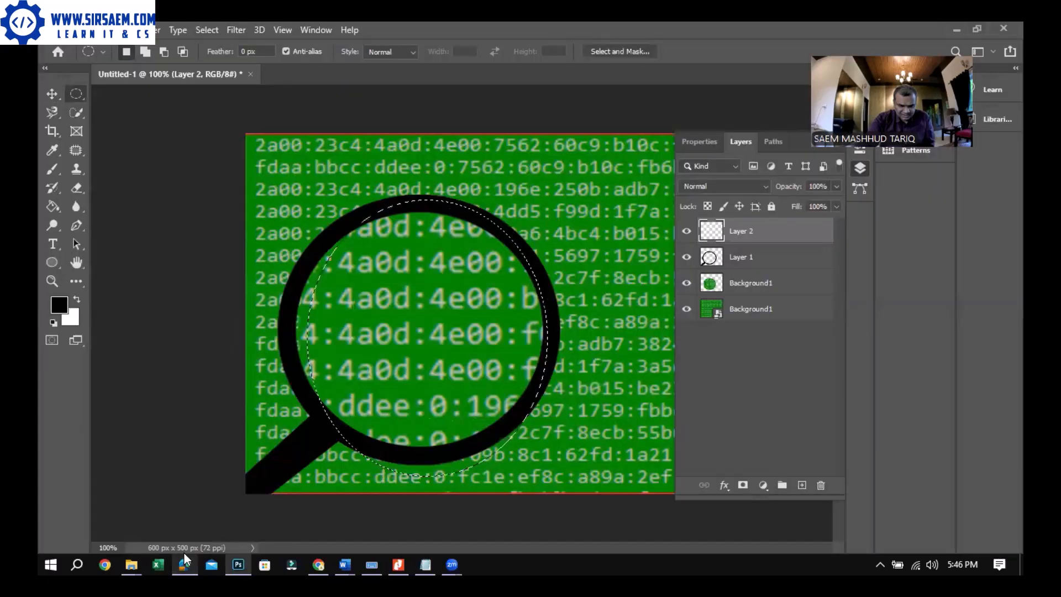
left_click(318, 192)
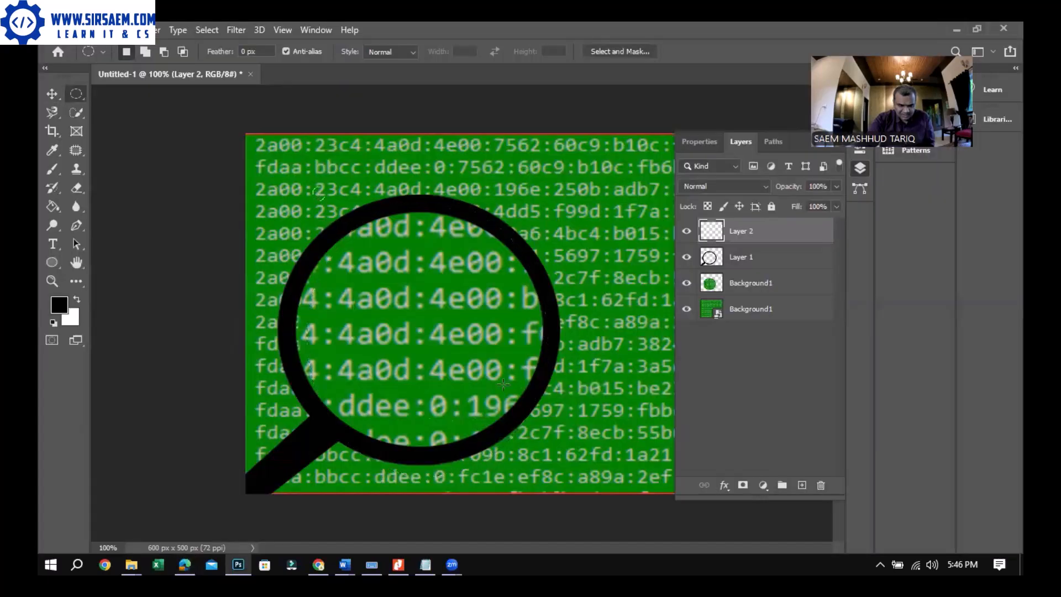
left_click_drag(567, 470, 573, 477)
left_click_drag(543, 433, 549, 434)
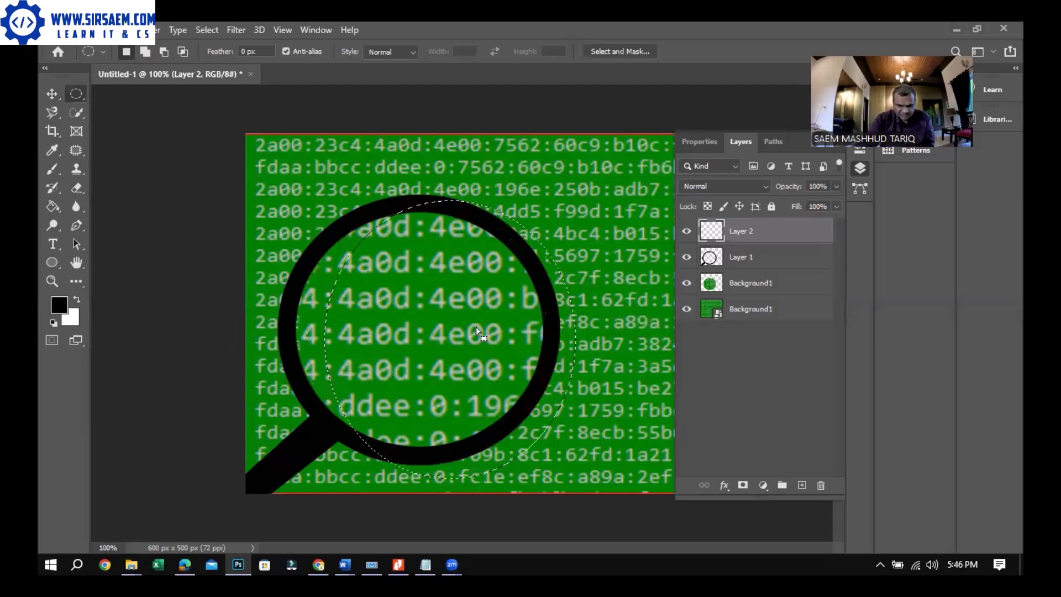
key("shift+Left")
key("shift+Left")
key("shift+Left")
key("Left")
key("Left")
key("Left")
key("Left")
key("Left")
key("Left")
key("Left")
key("Down")
key("Down")
key("Down")
key("Down")
key("Down")
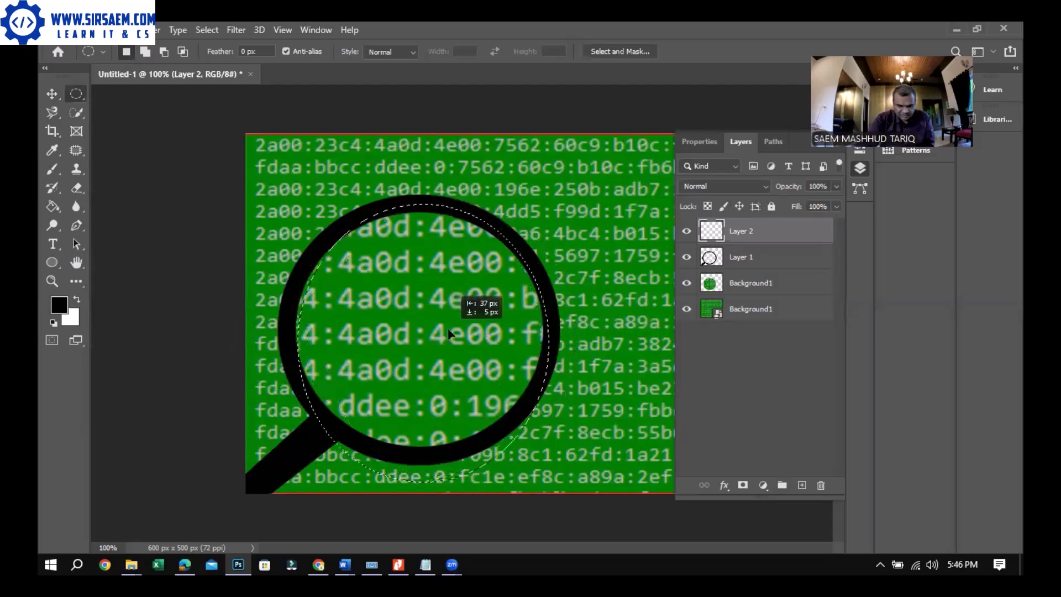
key("Right")
key("Right")
key("Up")
key("Up")
key("Up")
key("Up")
key("Up")
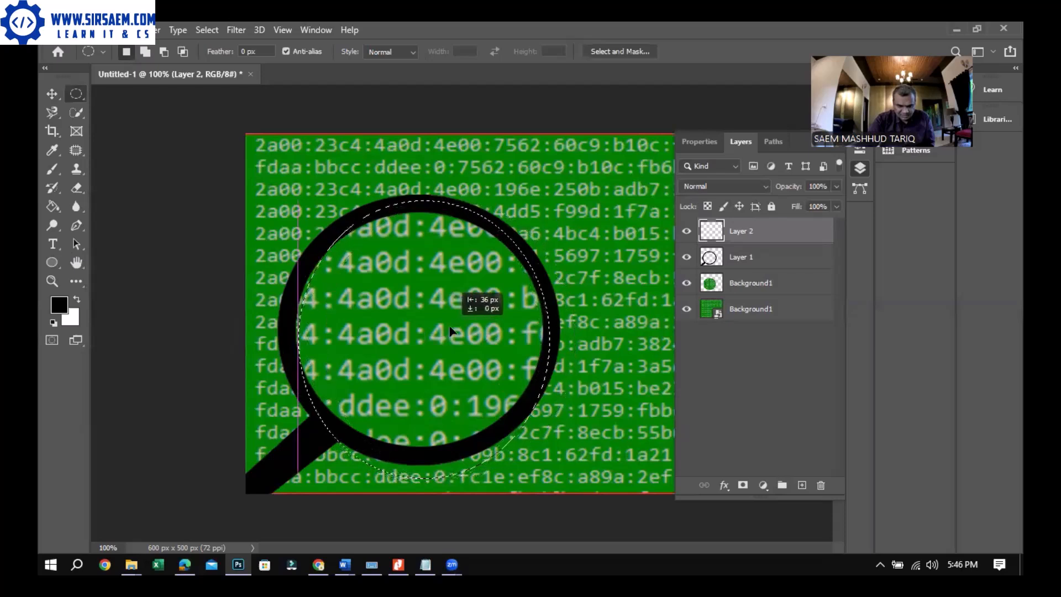
key("Left")
key("Left")
key("Left")
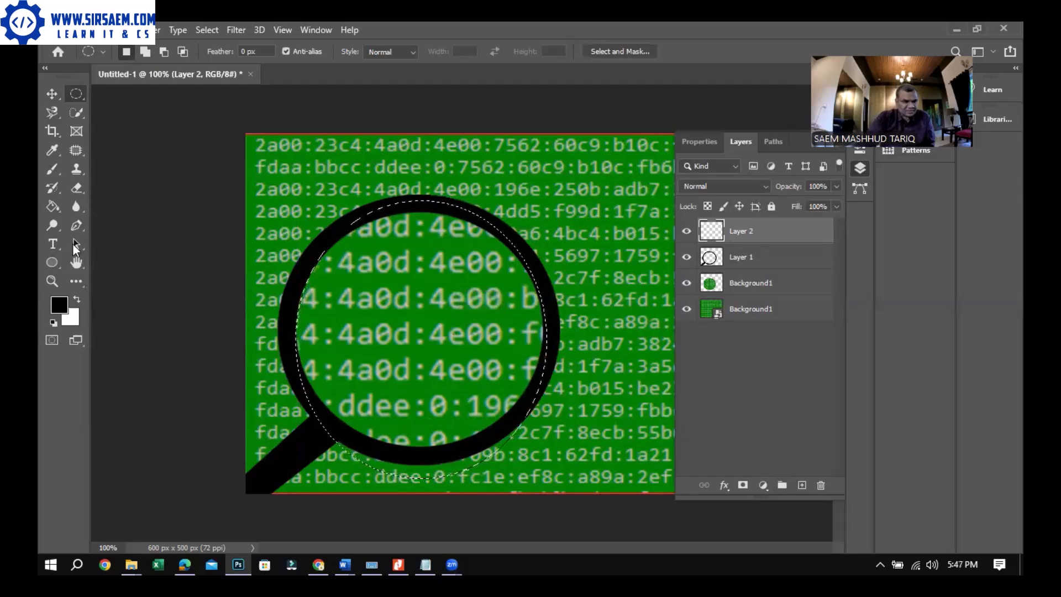
- Switch to the Gradient tool and check the light blooms in the Task 1 reference image
left_click(53, 207)
right_click(53, 208)
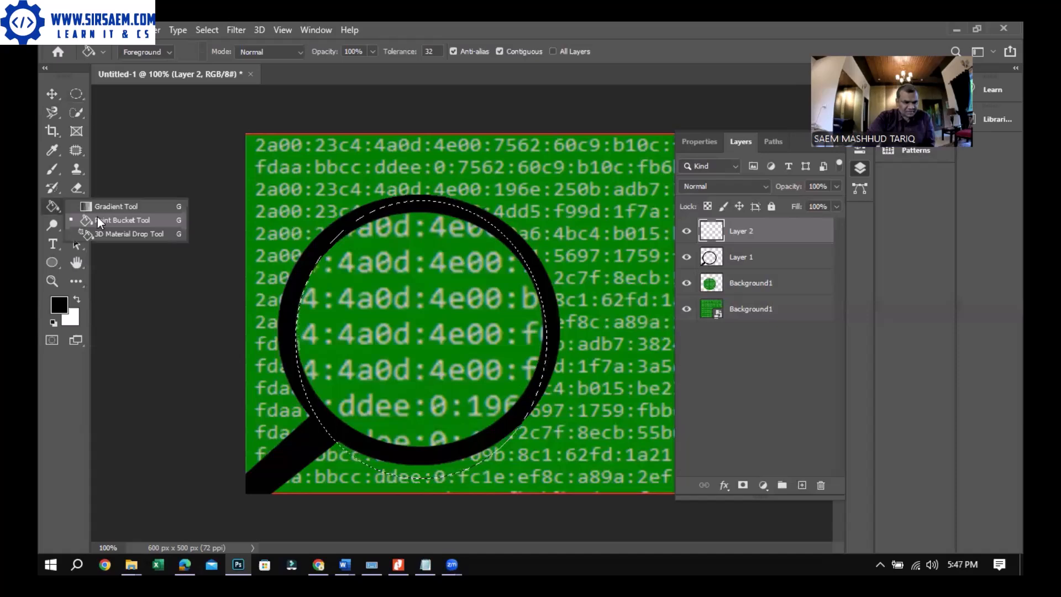
left_click(106, 207)
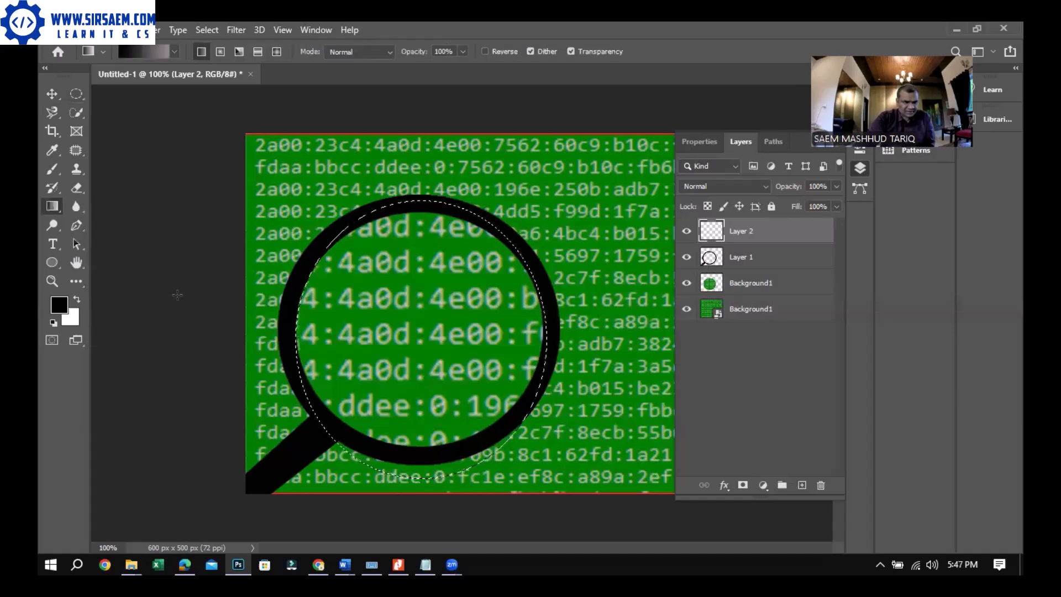
left_click(186, 562)
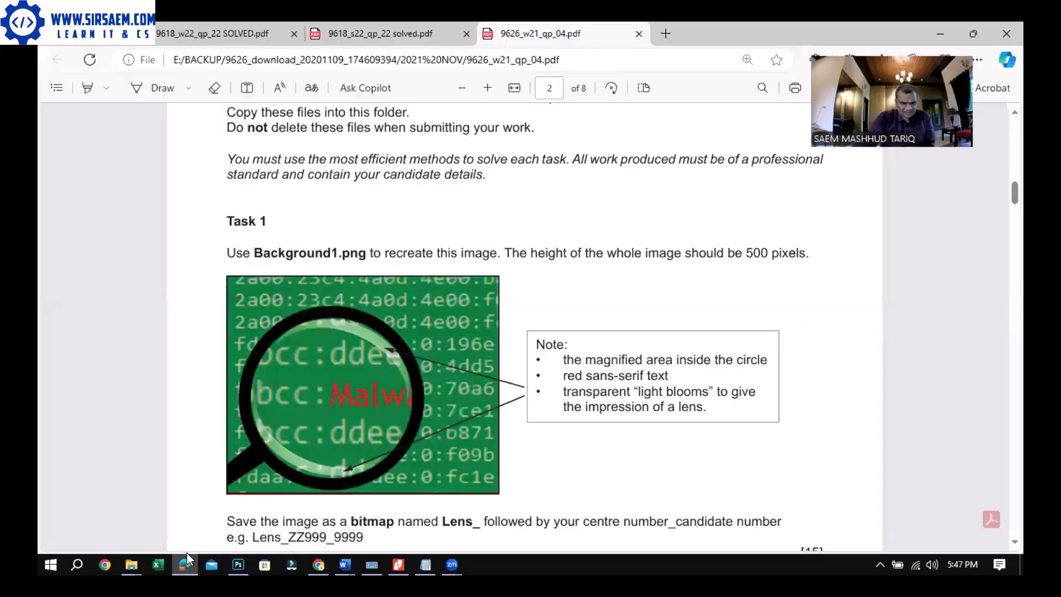
left_click(187, 558)
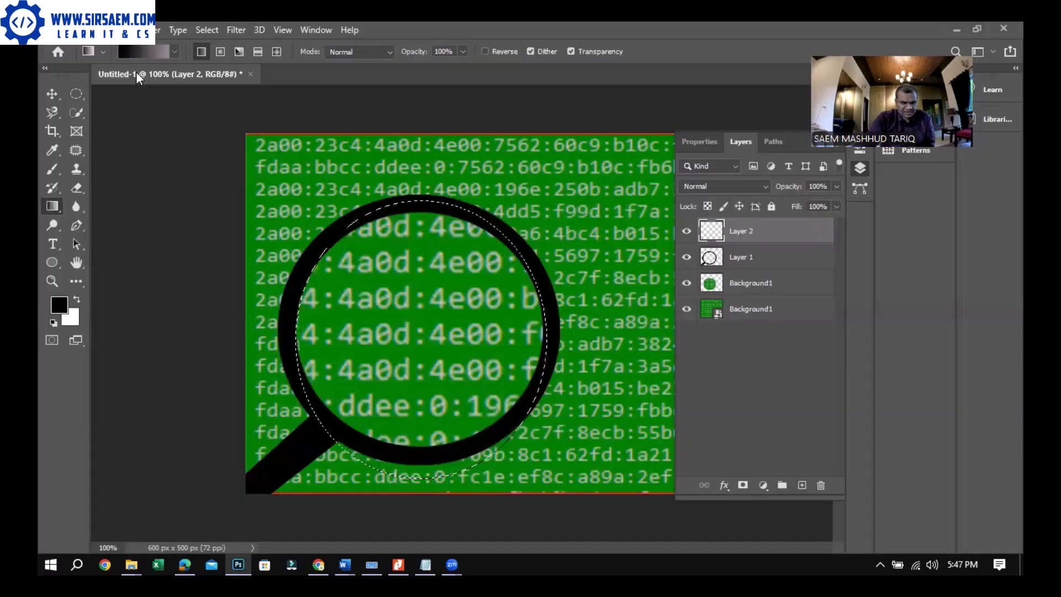
- Set the gradient to the Foreground to Transparent preset with its starting colour stop changed to white, ffffff
left_click(173, 52)
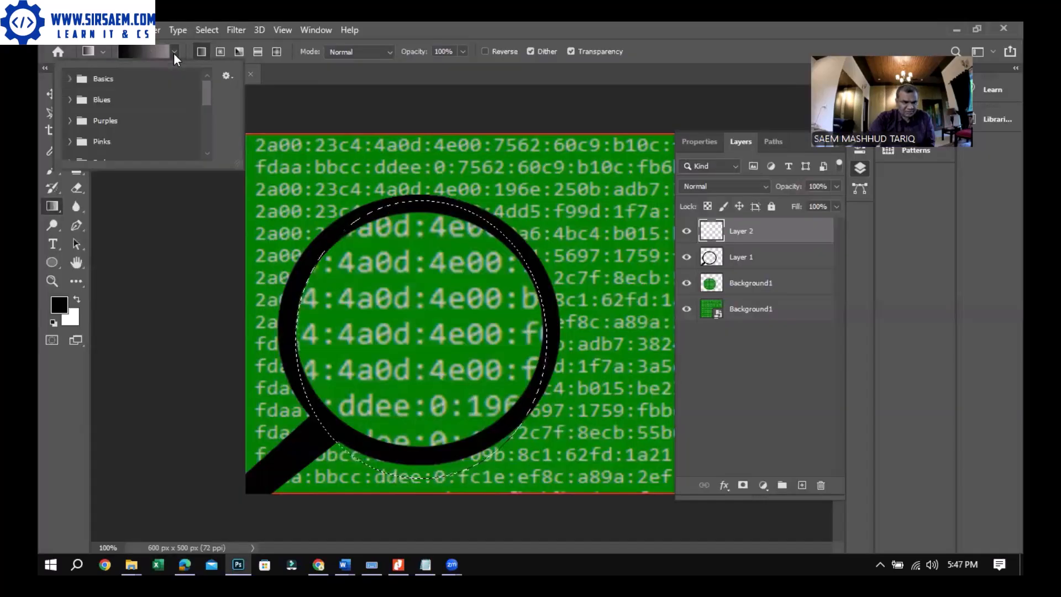
left_click(144, 49)
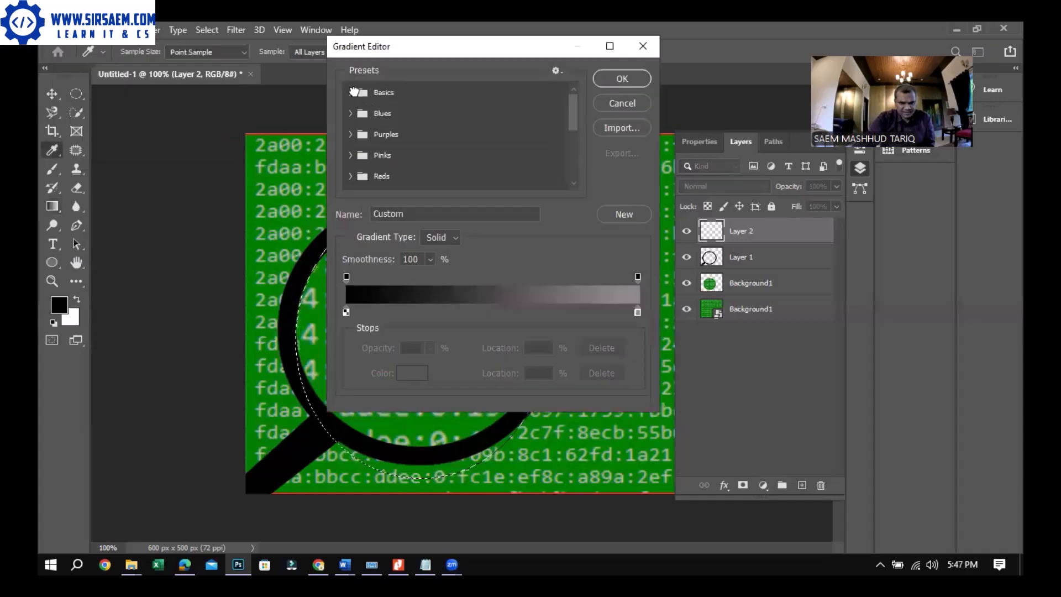
left_click(375, 99)
left_click(390, 113)
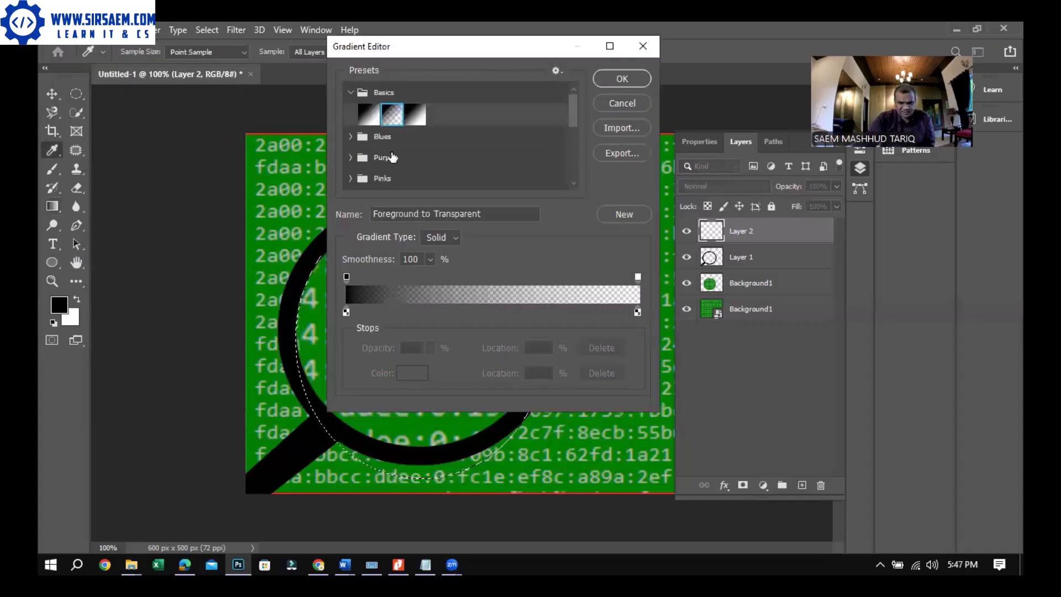
double_click(347, 312)
type("ffffff")
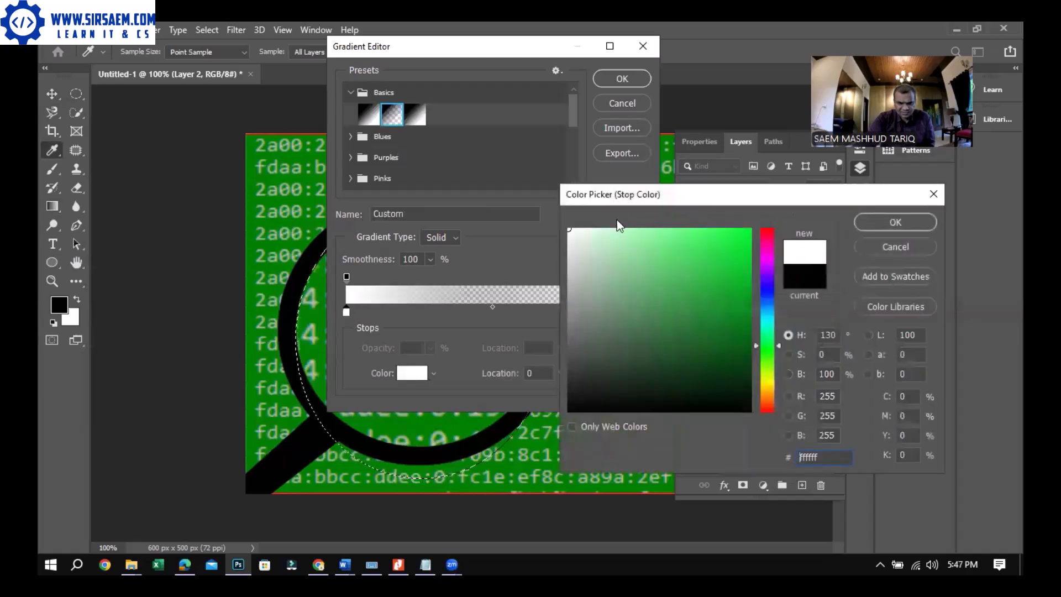
key("Return")
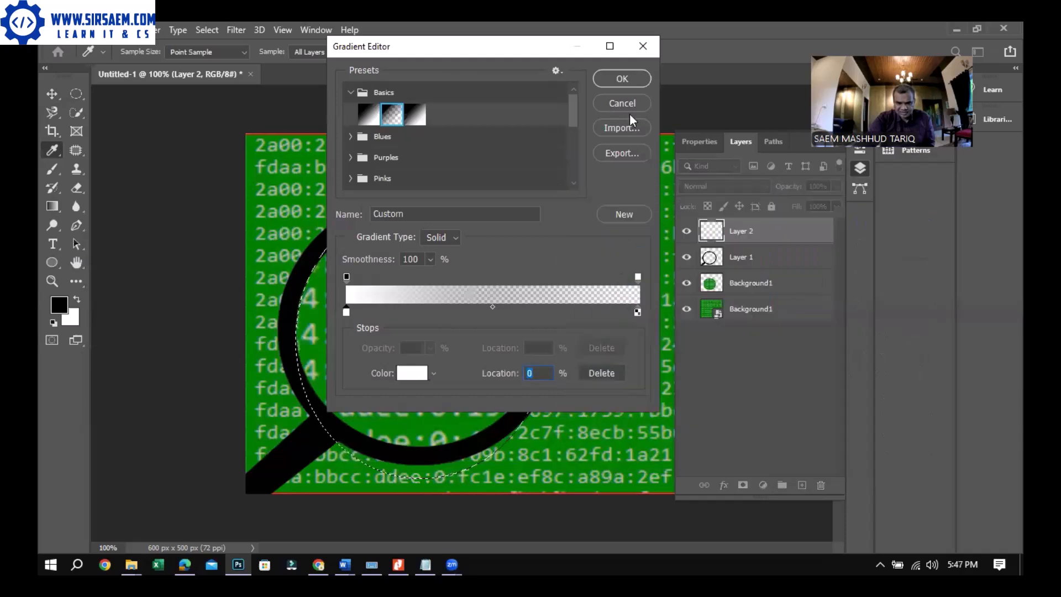
key("Return")
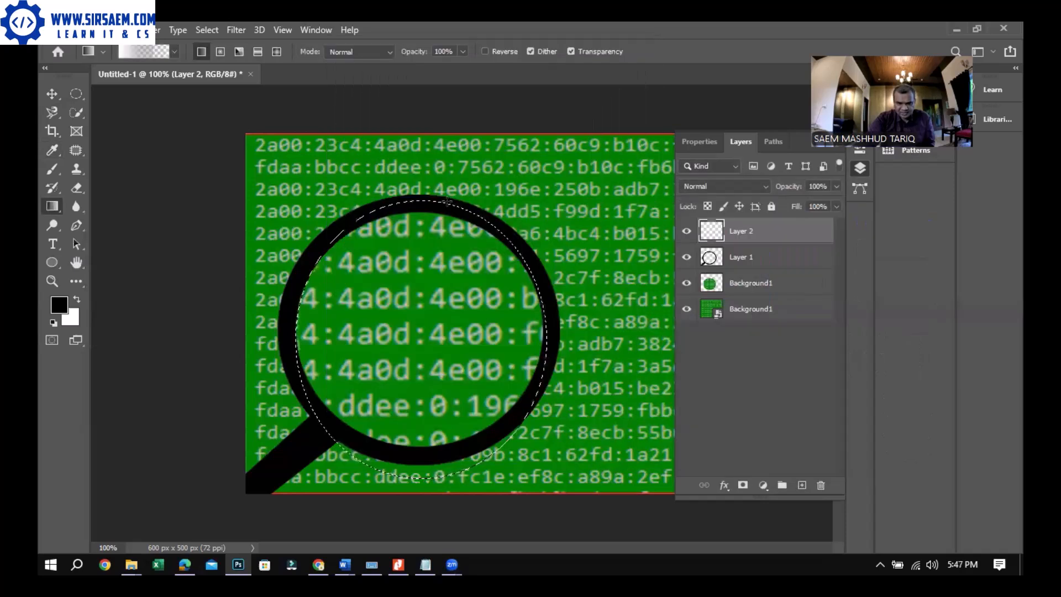
- Try short white-to-transparent gradients inward from the lens's upper edge, compare with the Task 1 reference, and undo them
left_click_drag(500, 213, 424, 276)
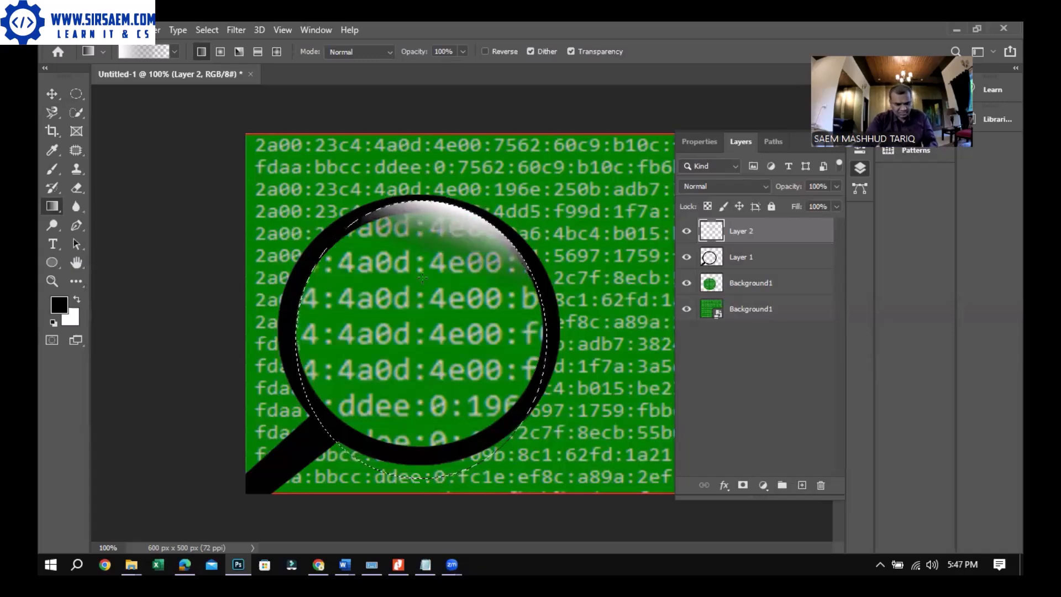
key("ctrl+z")
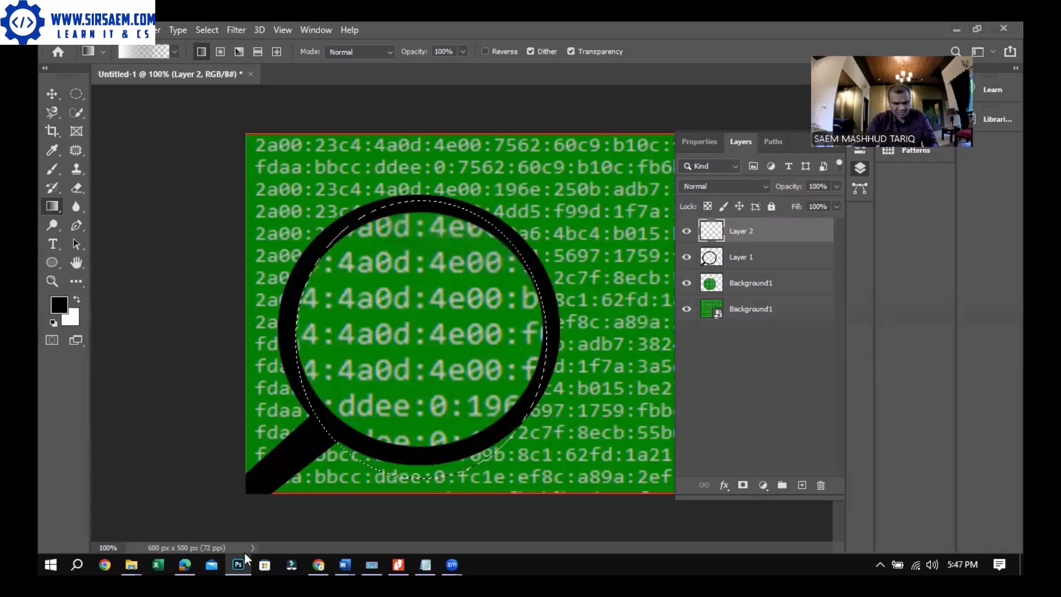
left_click(185, 552)
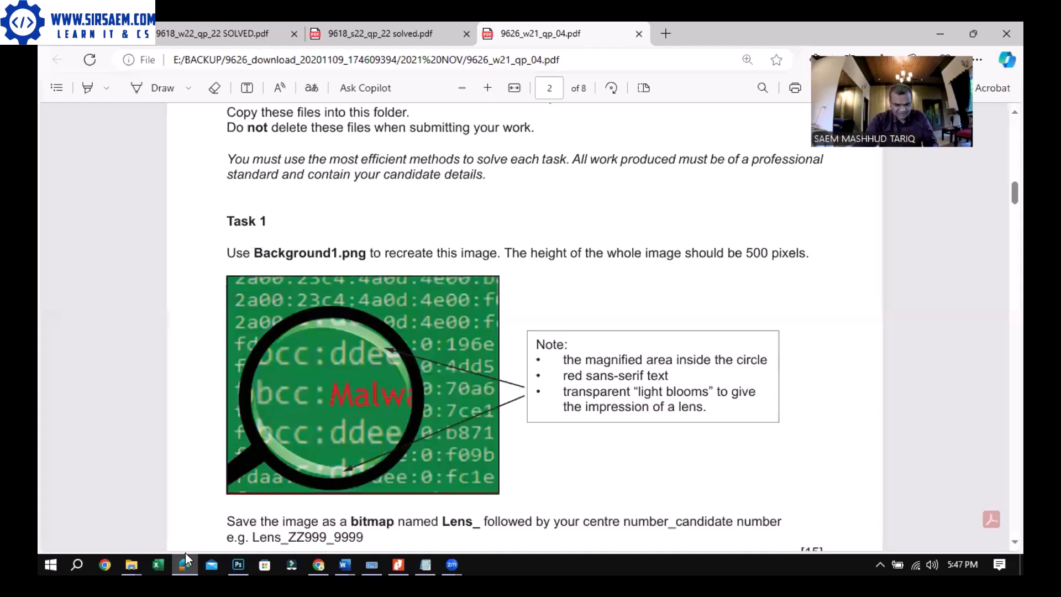
left_click(238, 564)
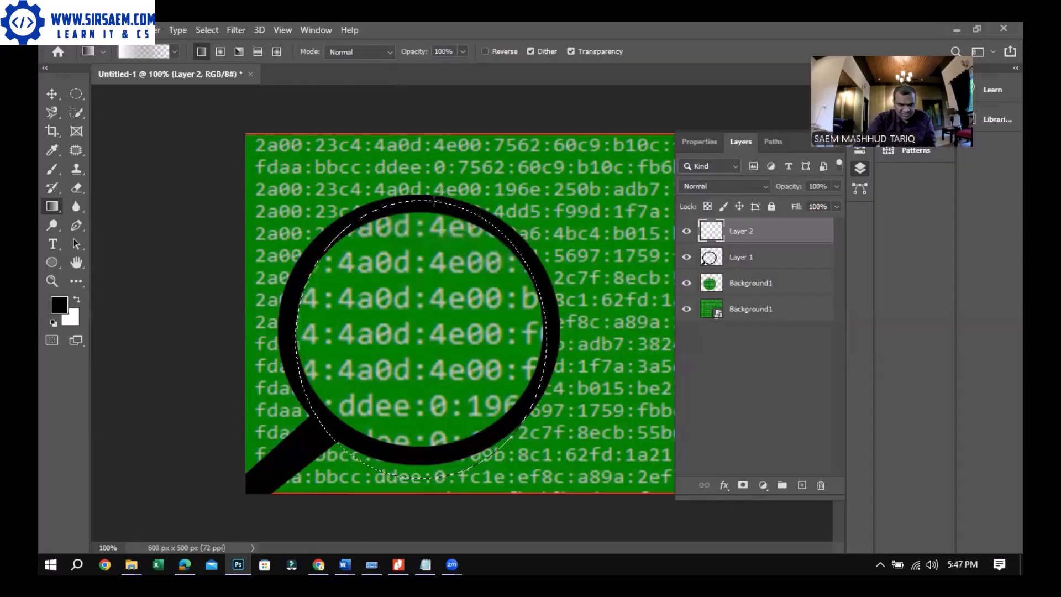
left_click_drag(439, 202, 416, 285)
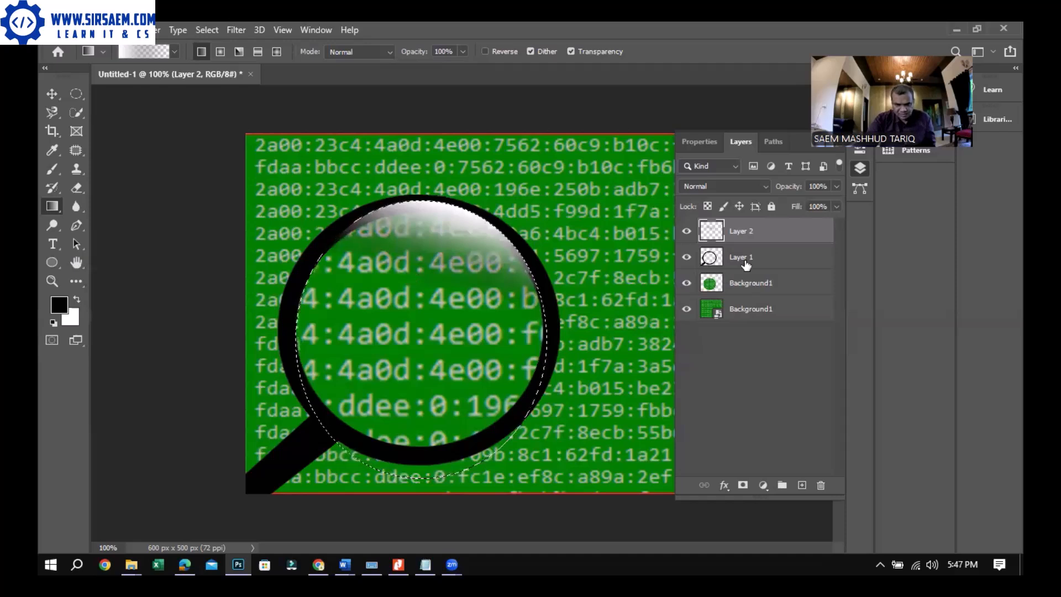
mouse_move(188, 558)
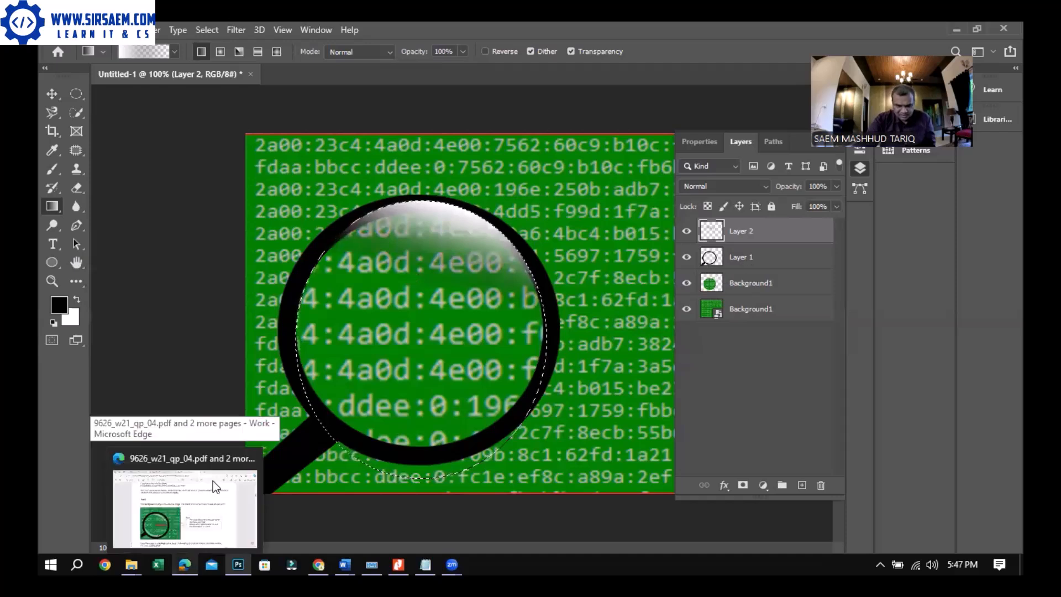
left_click(185, 553)
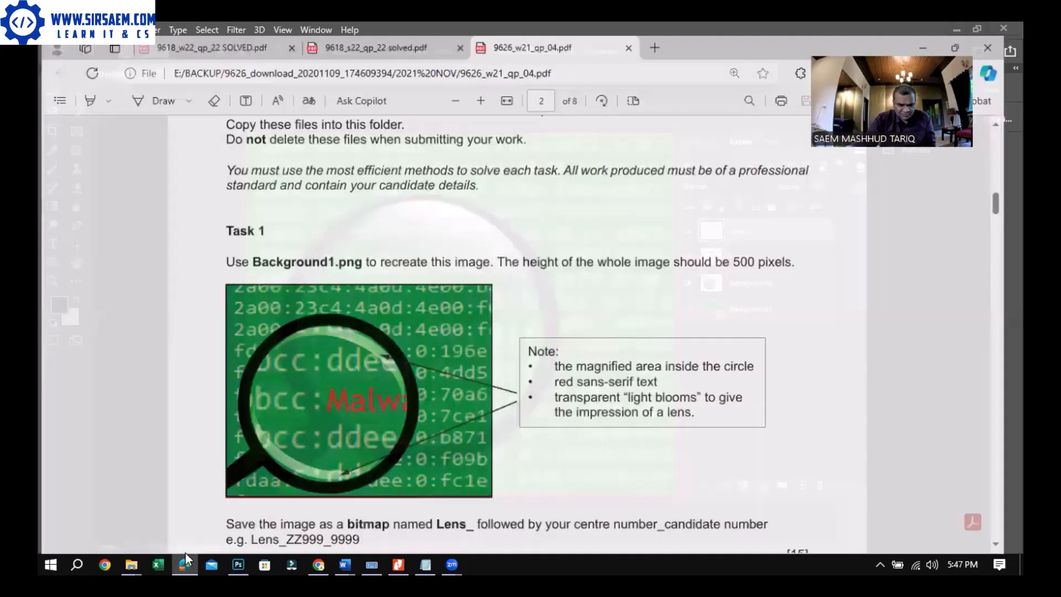
left_click(184, 552)
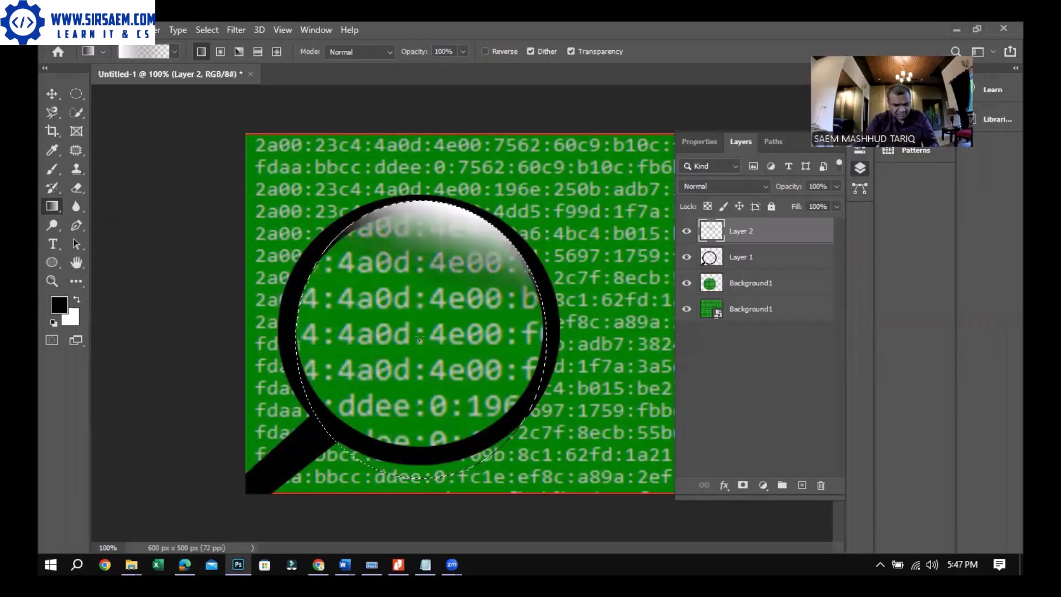
key("ctrl+z")
- Adjust the gradient's colour stops and fill the elliptical selection on Layer 2 with a longer fade from the ring's upper edge into the lower lens
left_click(148, 52)
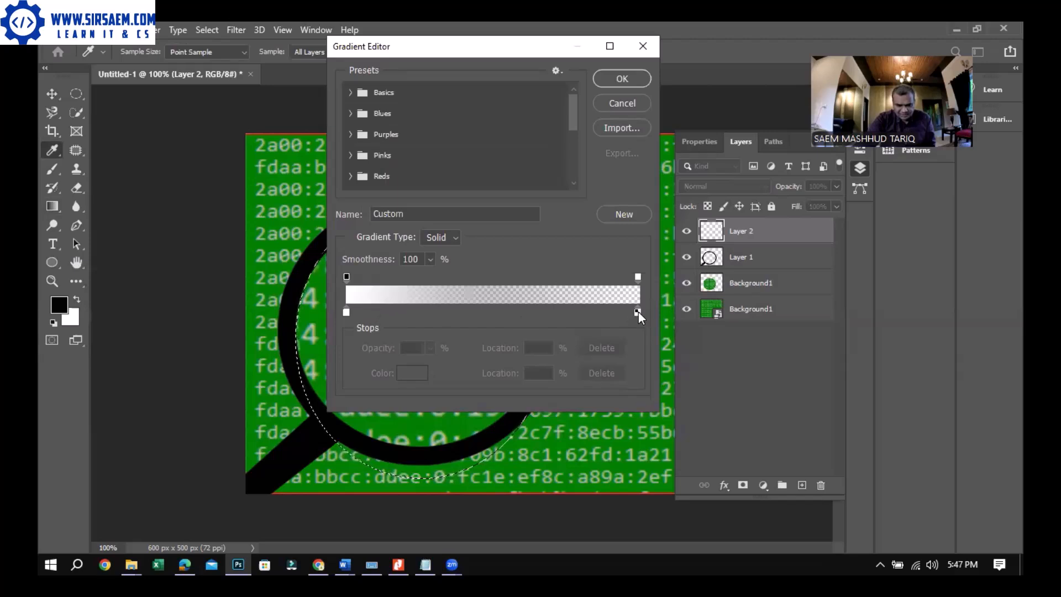
left_click_drag(523, 314, 479, 318)
left_click(612, 81)
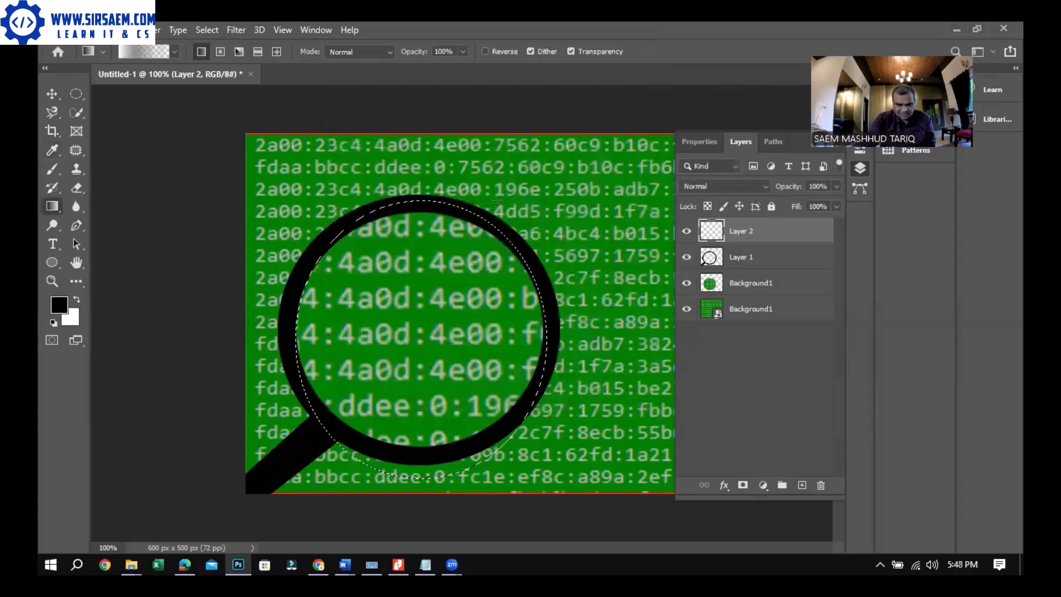
left_click_drag(458, 207, 403, 399)
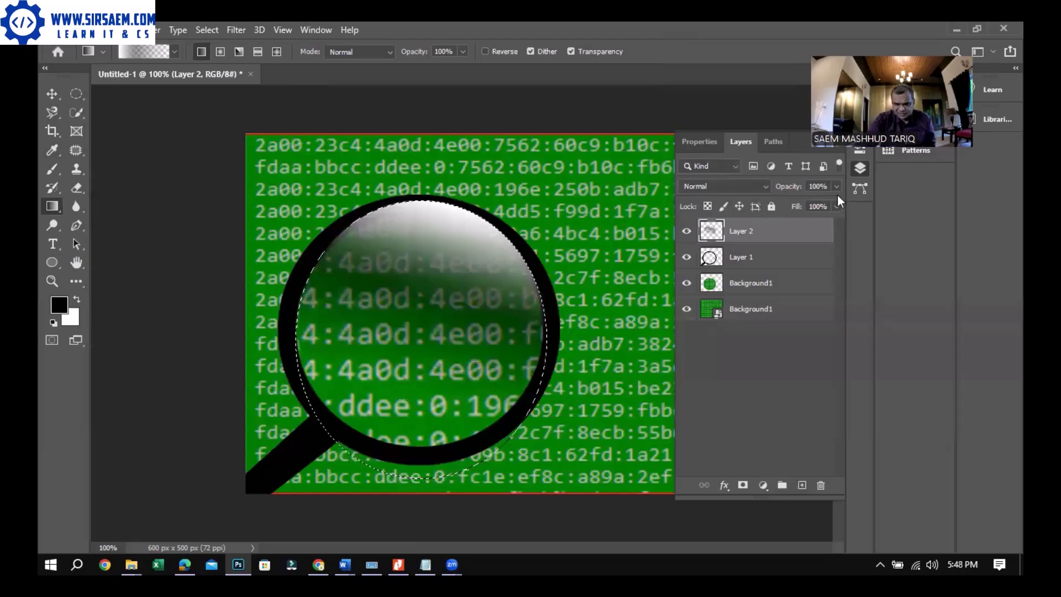
- Lower the opacity of Layer 2 to 59% so the gradient highlight becomes translucent
left_click(838, 206)
left_click(812, 203)
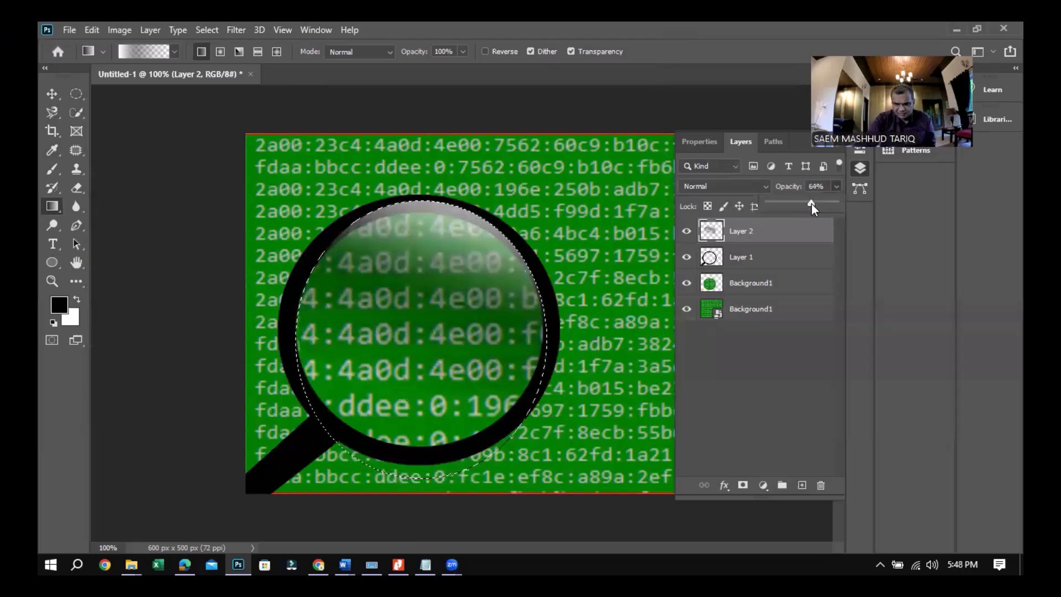
left_click_drag(808, 203, 807, 203)
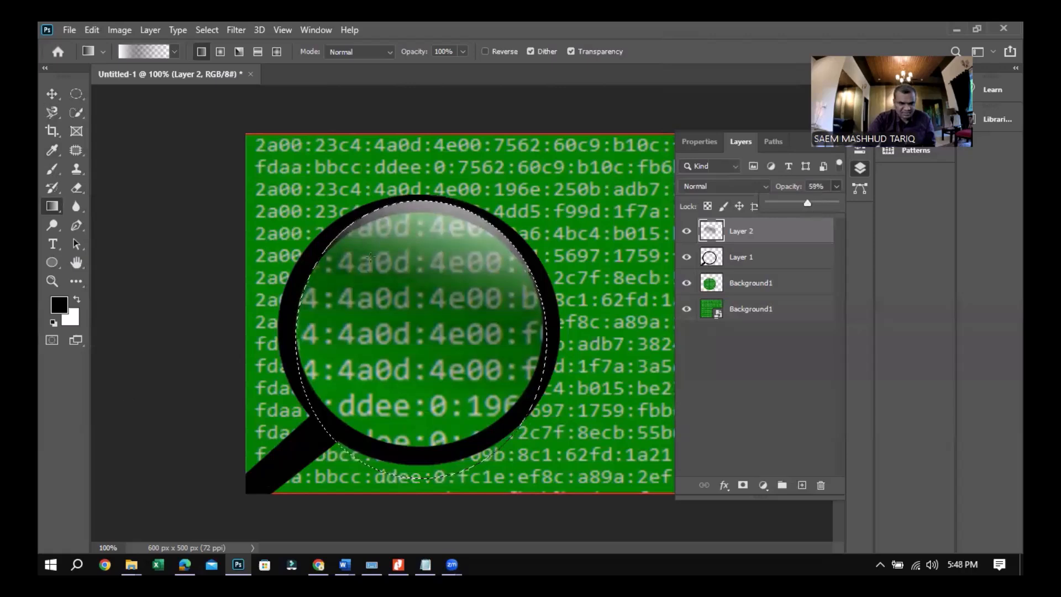
left_click(324, 185)
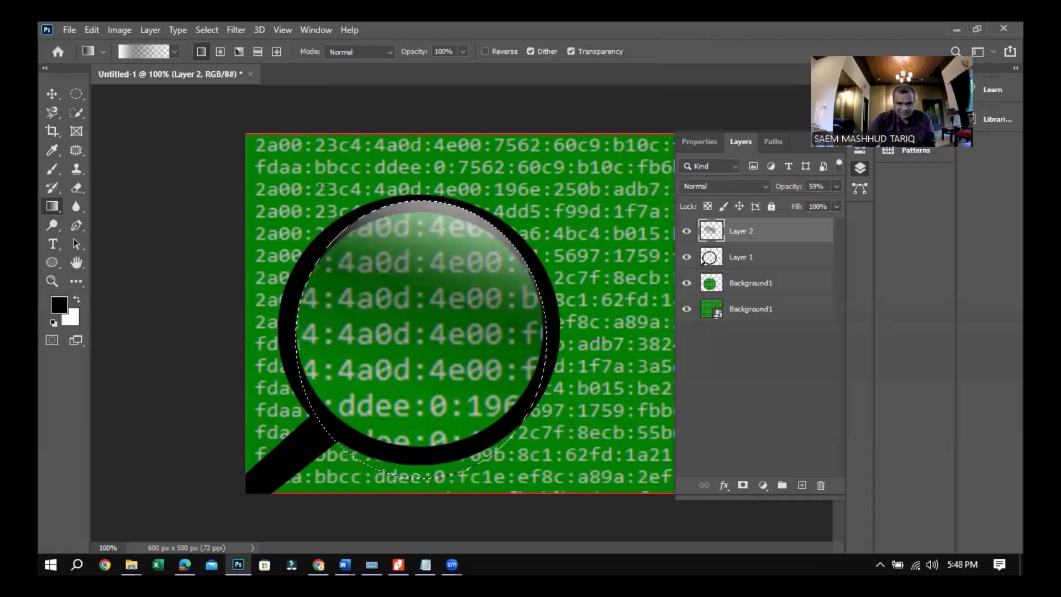
- Delete the gradient inside a new elliptical selection offset toward the lens's lower part, leaving an upper crescent, and deselect
key("m")
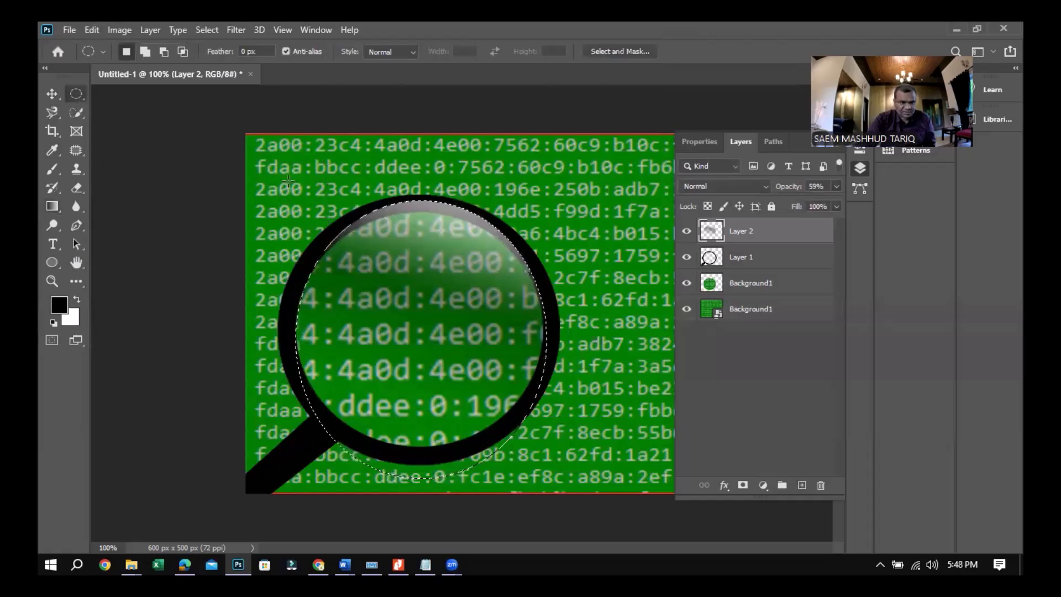
left_click_drag(293, 255, 536, 468)
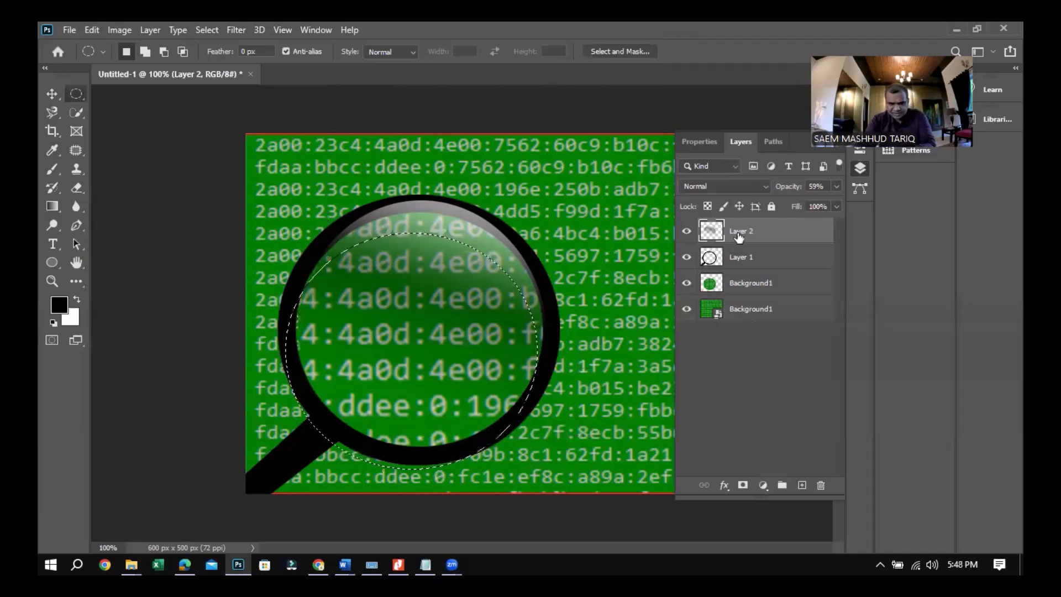
key("Delete")
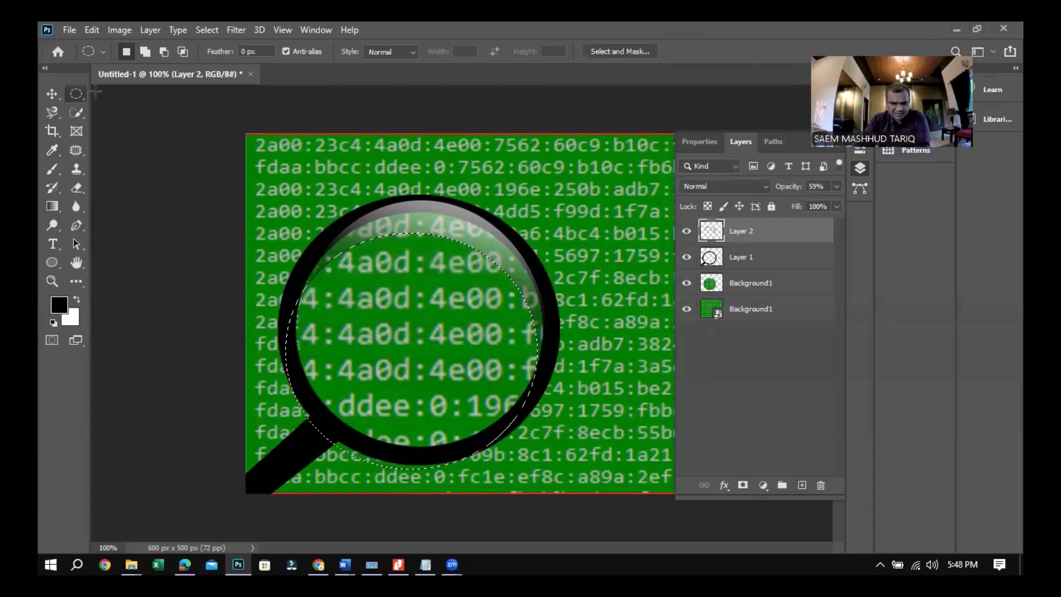
left_click(53, 94)
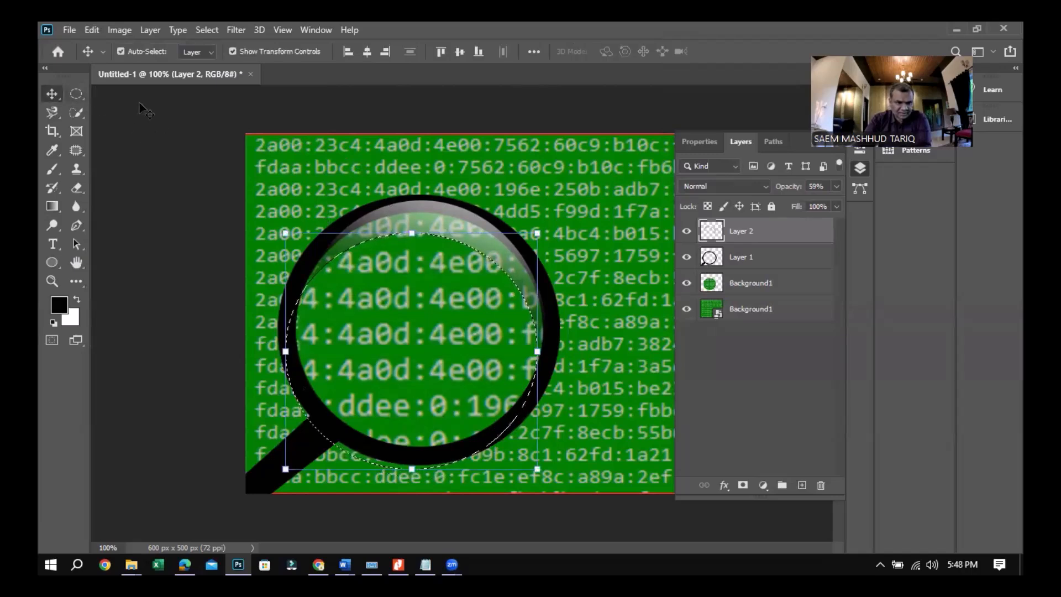
left_click(80, 91)
left_click(268, 150)
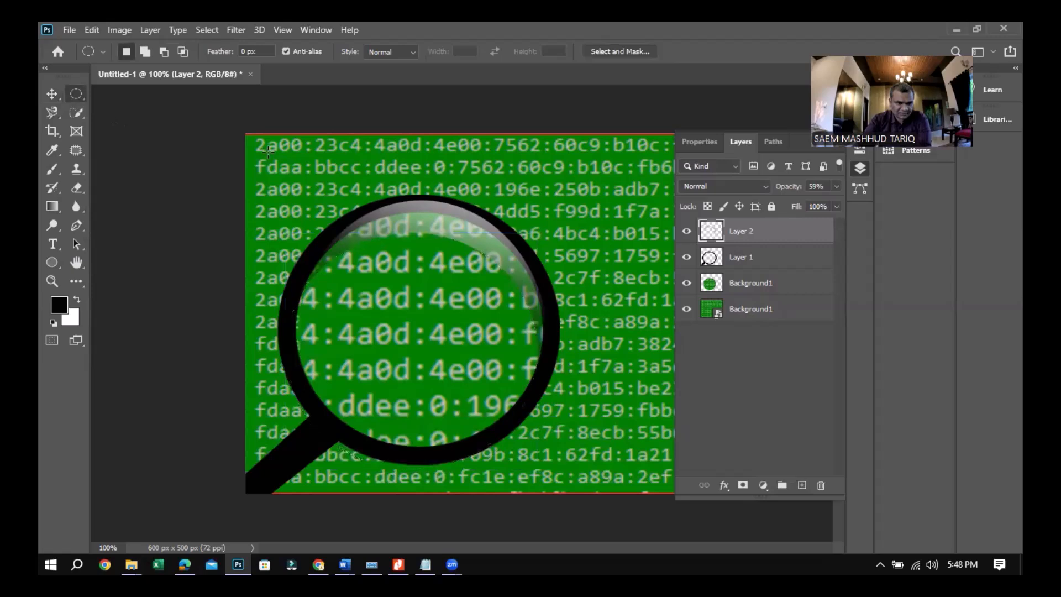
- Move the Layers panel clear of the lens, shift the crescent down against the ring's inner edge, and compare it with the Task 1 reference
left_click(51, 95)
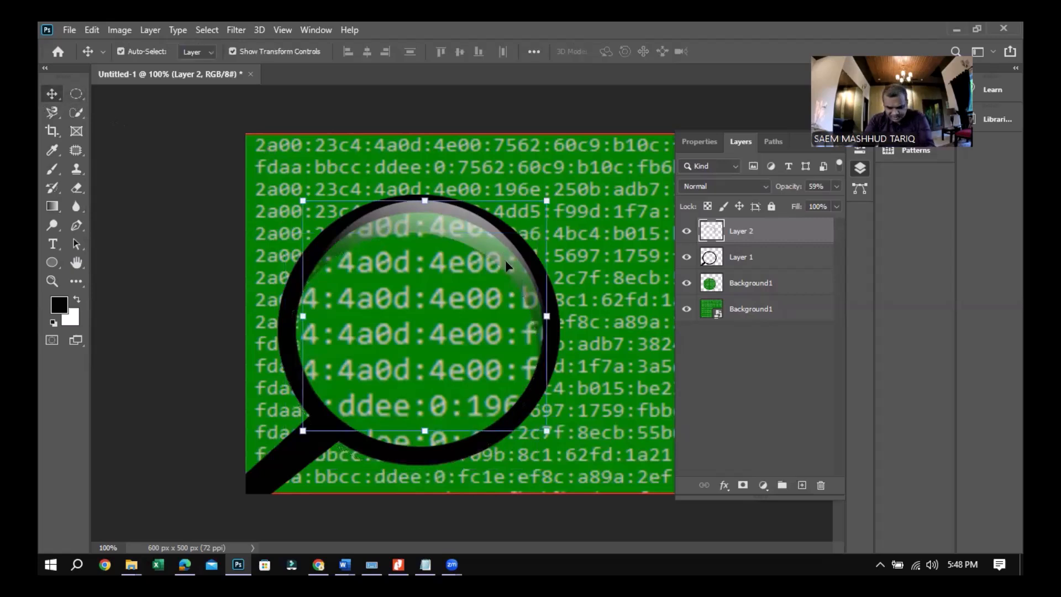
key("ctrl+plus")
key("ctrl+plus")
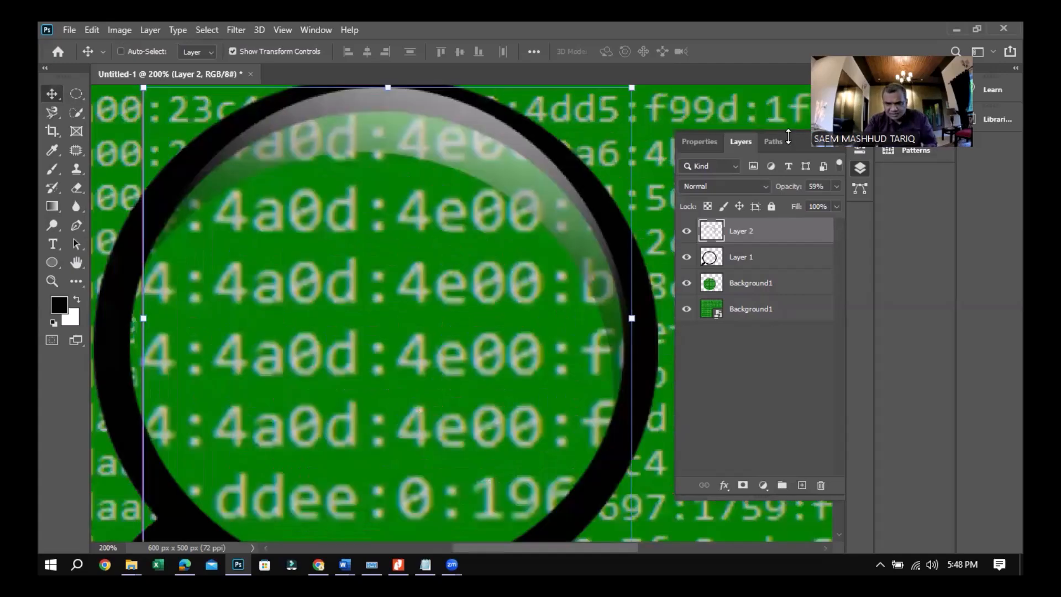
mouse_move(791, 141)
left_mouse_down()
mouse_move(791, 226)
mouse_move(785, 141)
mouse_move(805, 132)
left_mouse_up()
left_click_drag(801, 190, 858, 383)
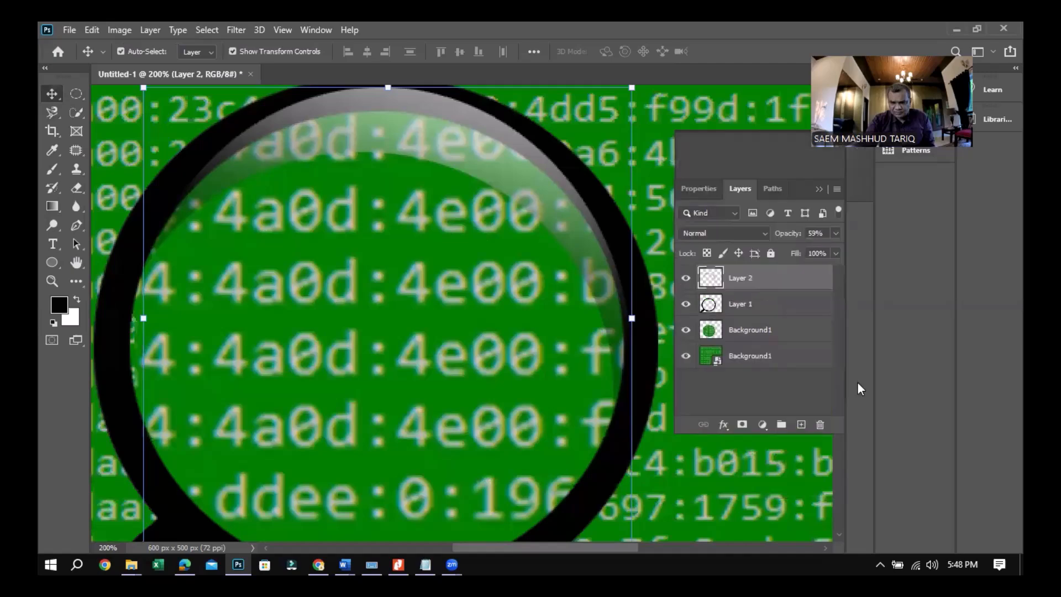
scroll(485, 202, "up", 2)
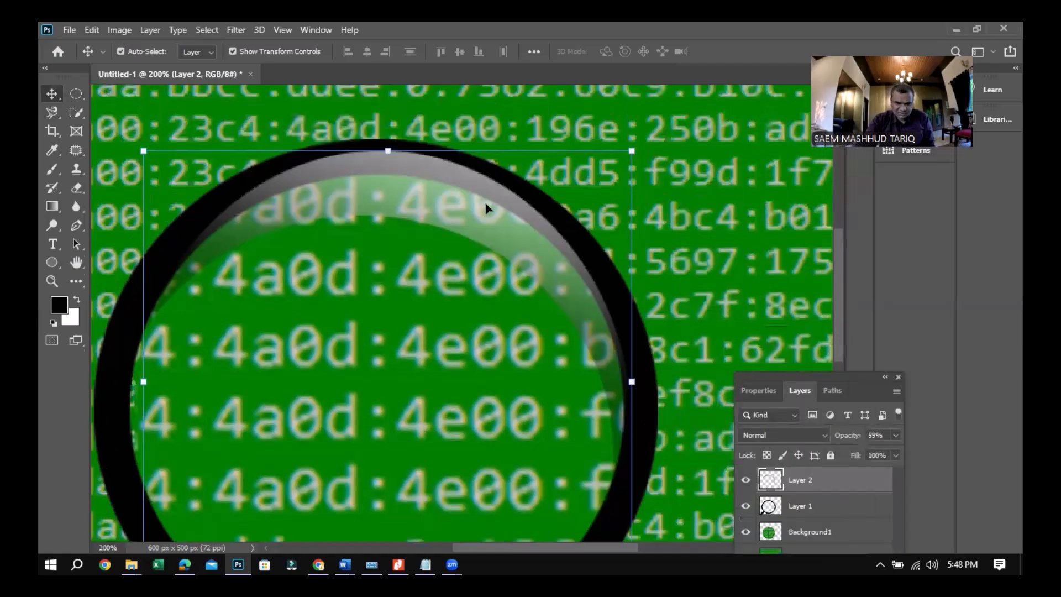
left_click_drag(491, 228, 491, 231)
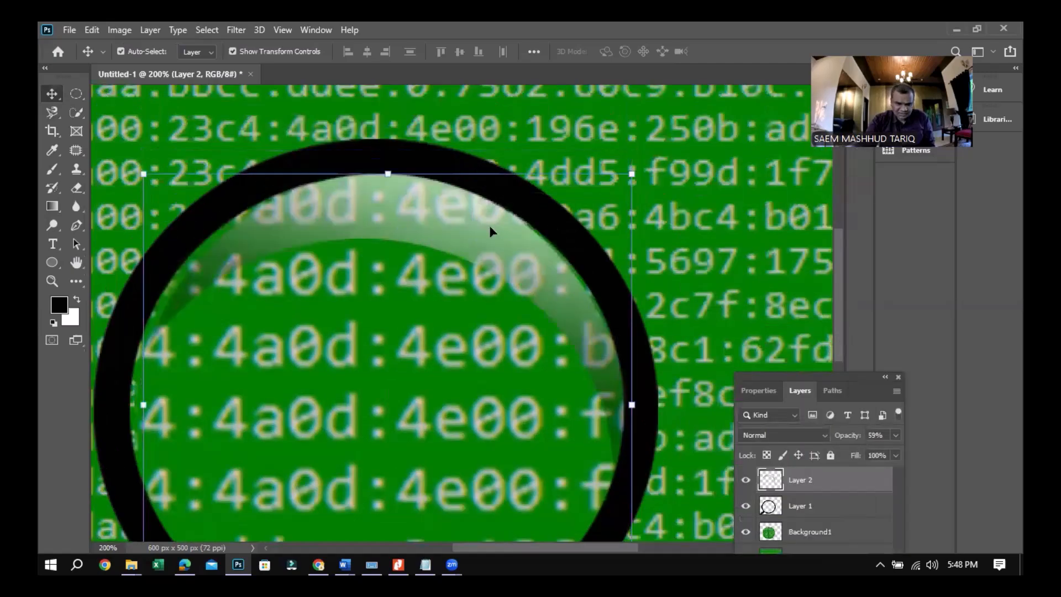
left_click(184, 561)
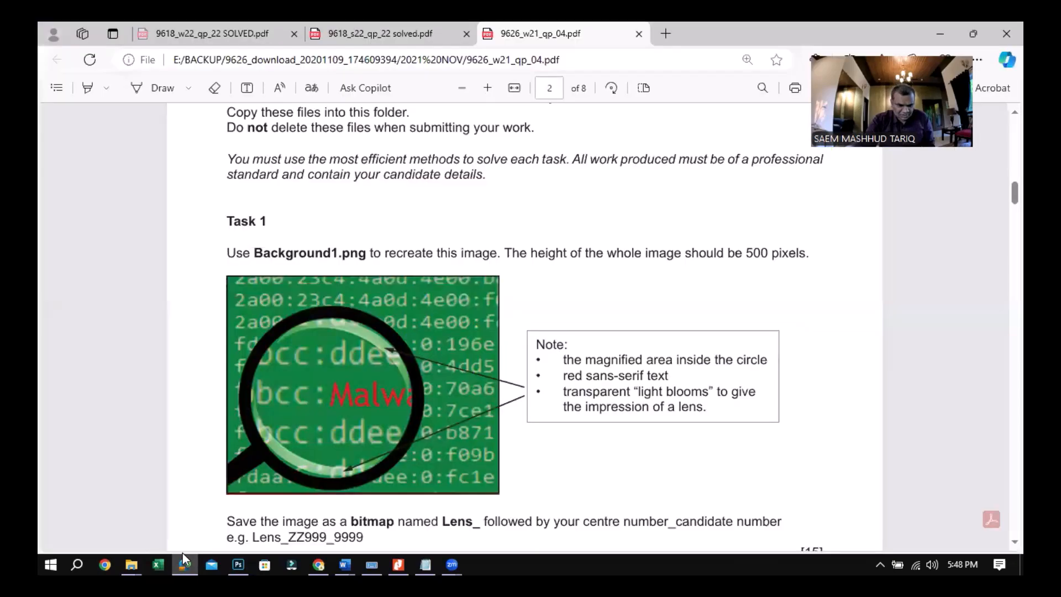
- Switch back to Photoshop and warp the Layer 2 crescent slightly at both ends so it follows the ring's inner edge
key("alt+Tab")
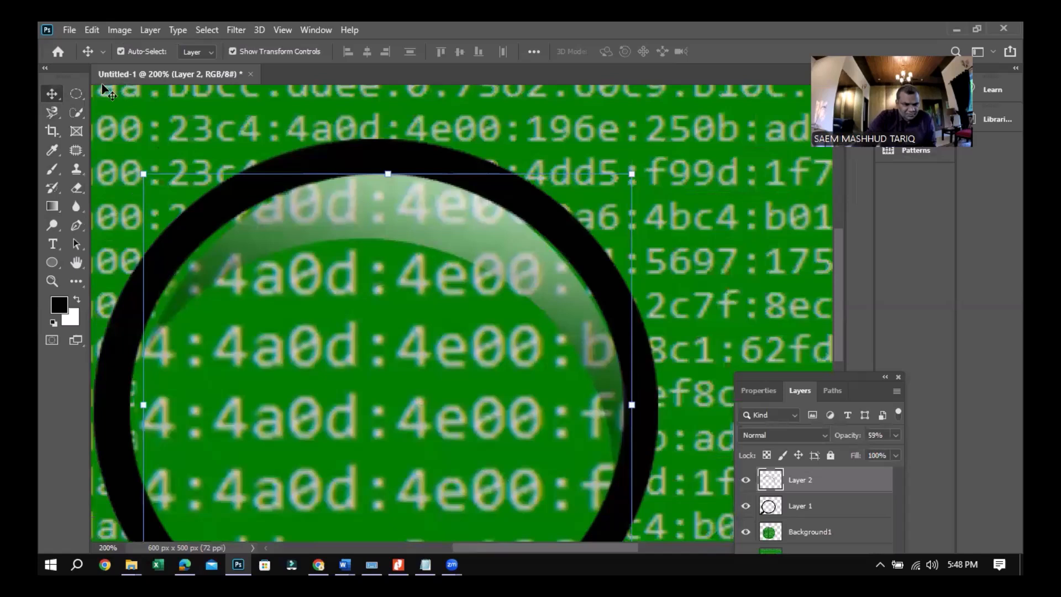
key("alt+e")
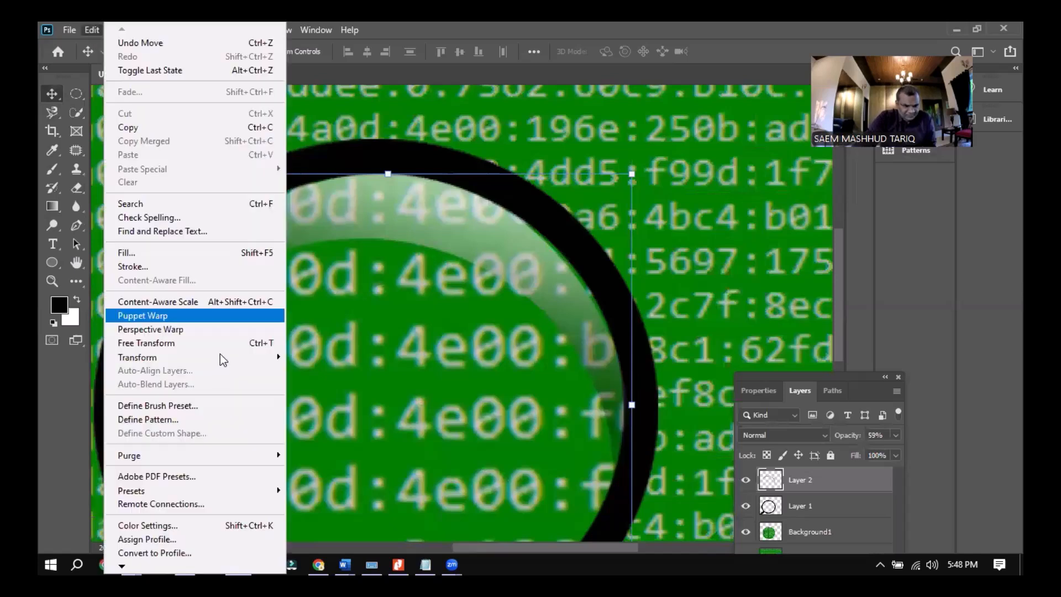
mouse_move(262, 357)
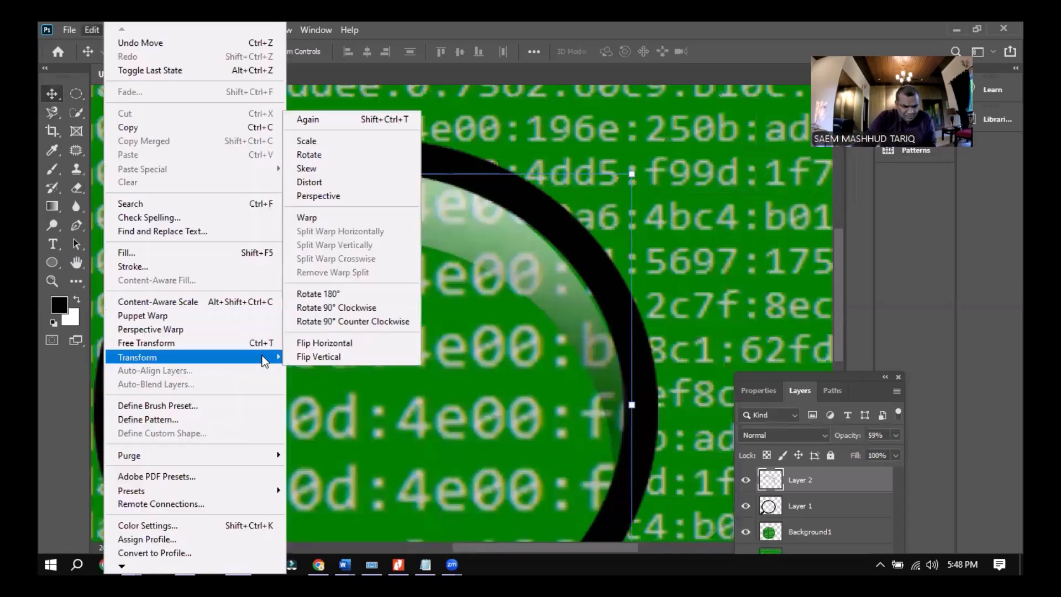
left_click(330, 218)
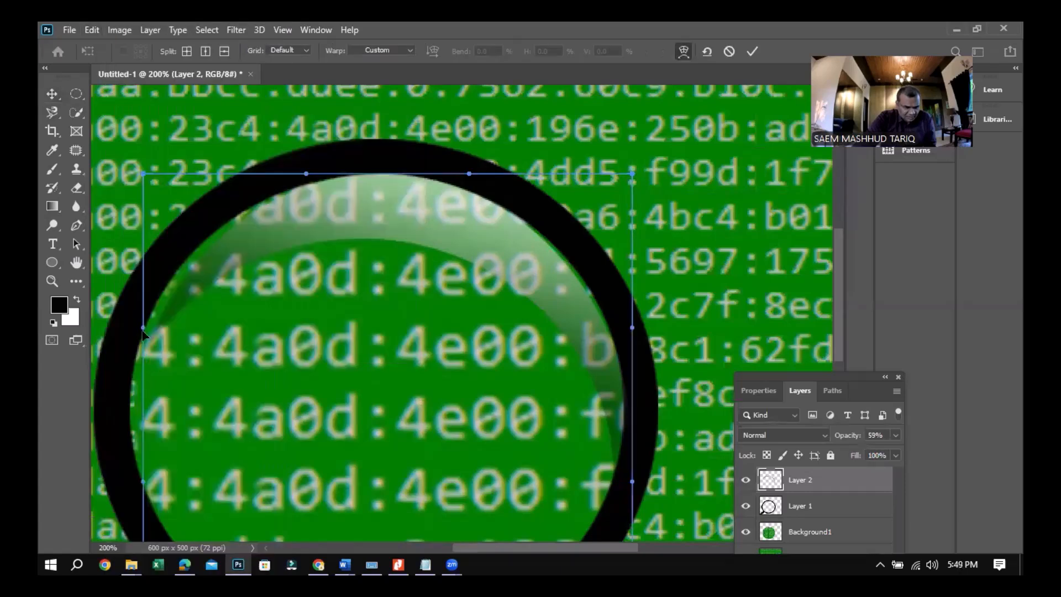
left_click_drag(177, 289, 178, 285)
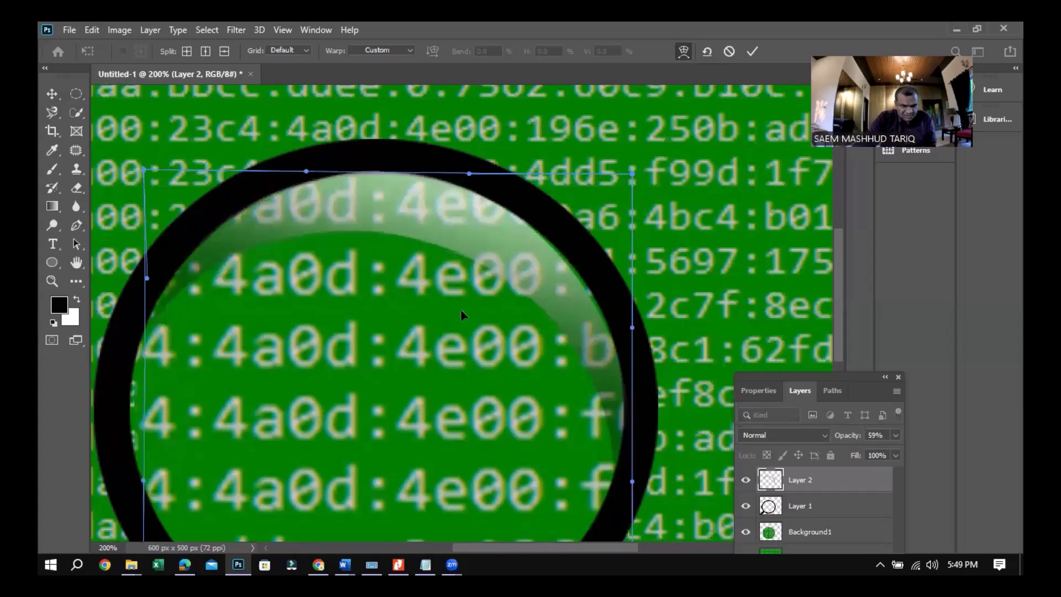
scroll(837, 317, "down", 2)
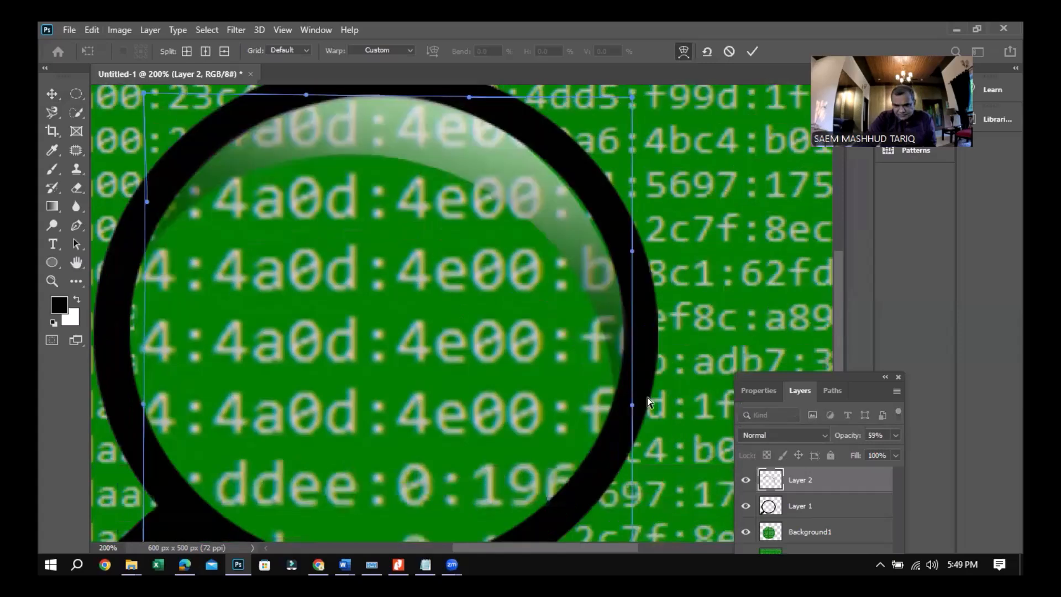
left_click_drag(607, 353, 613, 344)
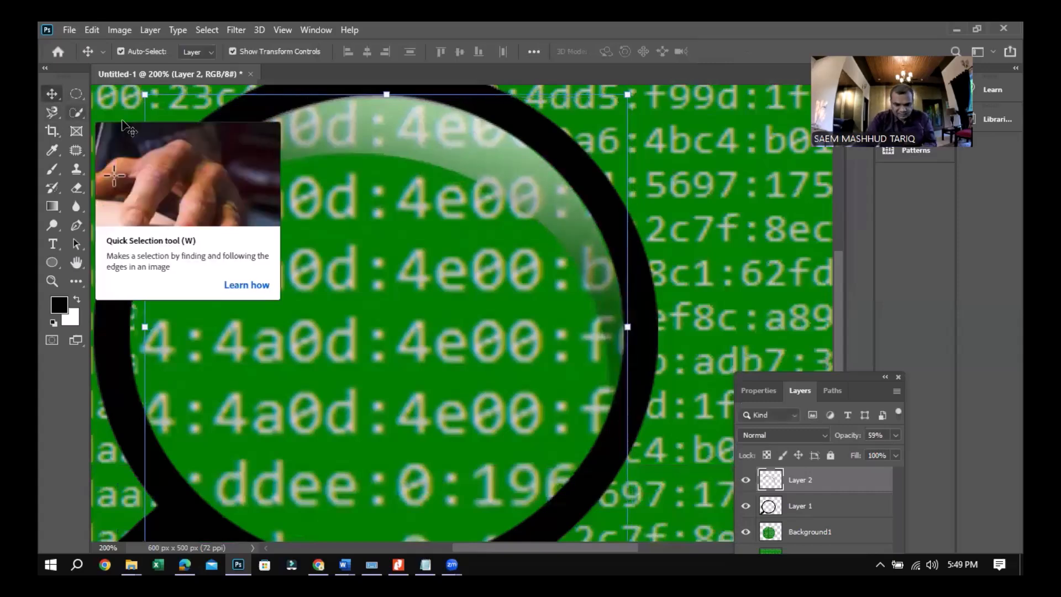
key("Return")
- Duplicate Layer 2 to get a second crescent highlight for the lens
key("ctrl+1")
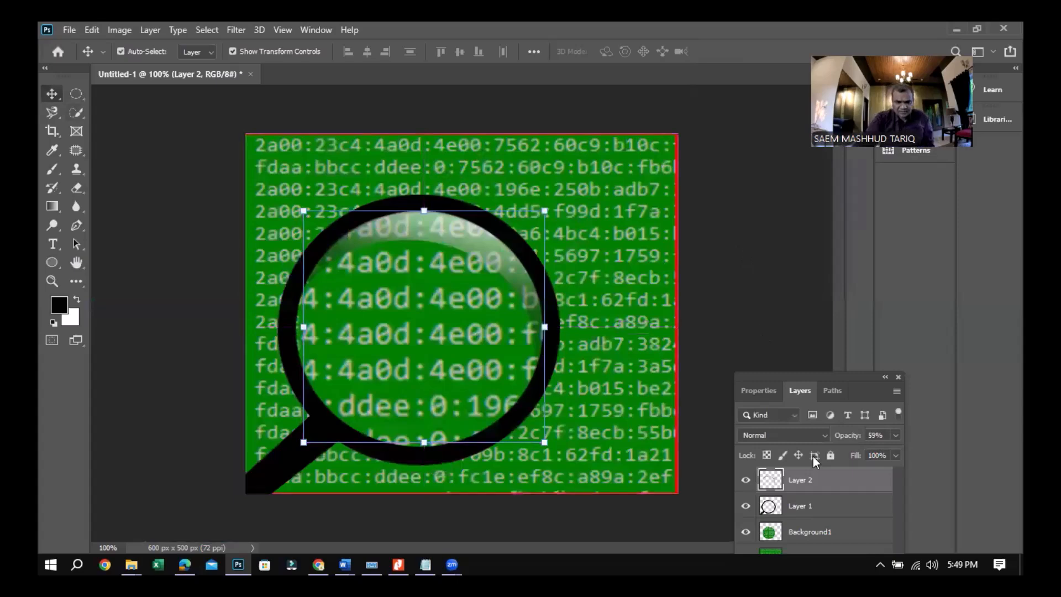
right_click(812, 480)
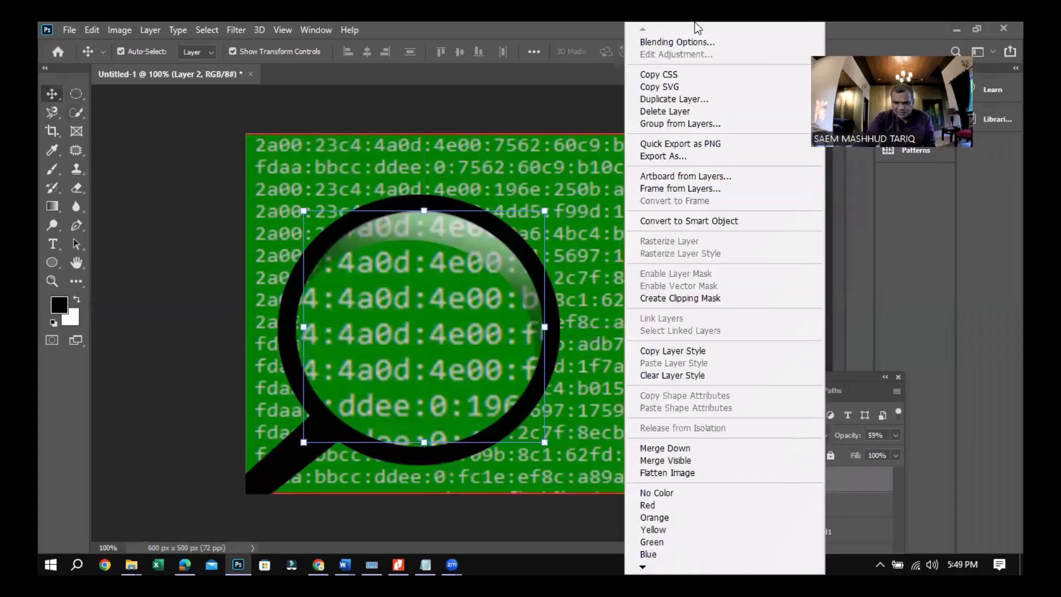
left_click(680, 101)
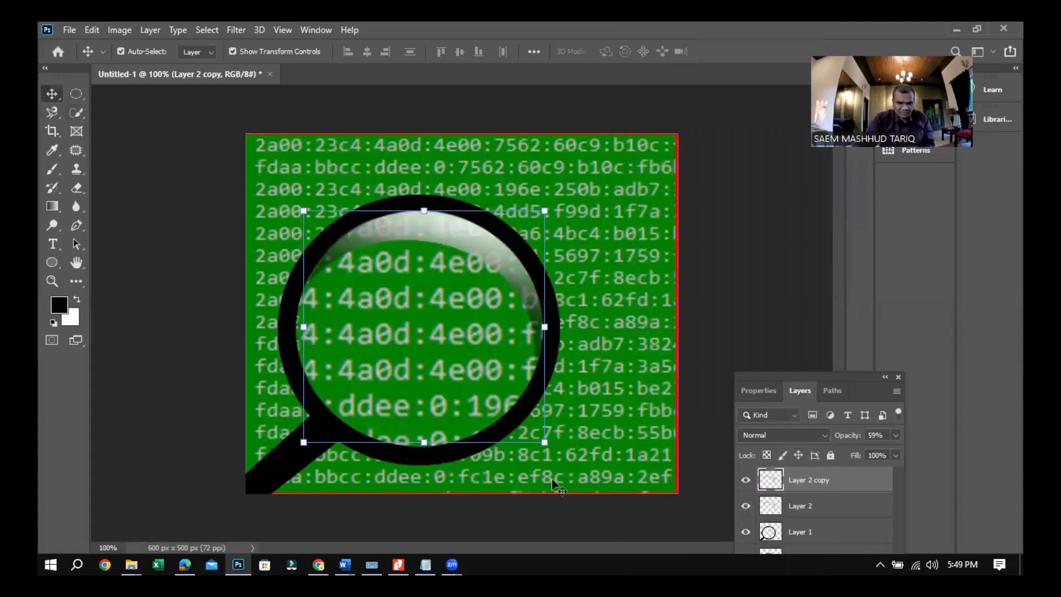
- Try flipping the duplicated crescent horizontally, and undo the flip
left_click(119, 30)
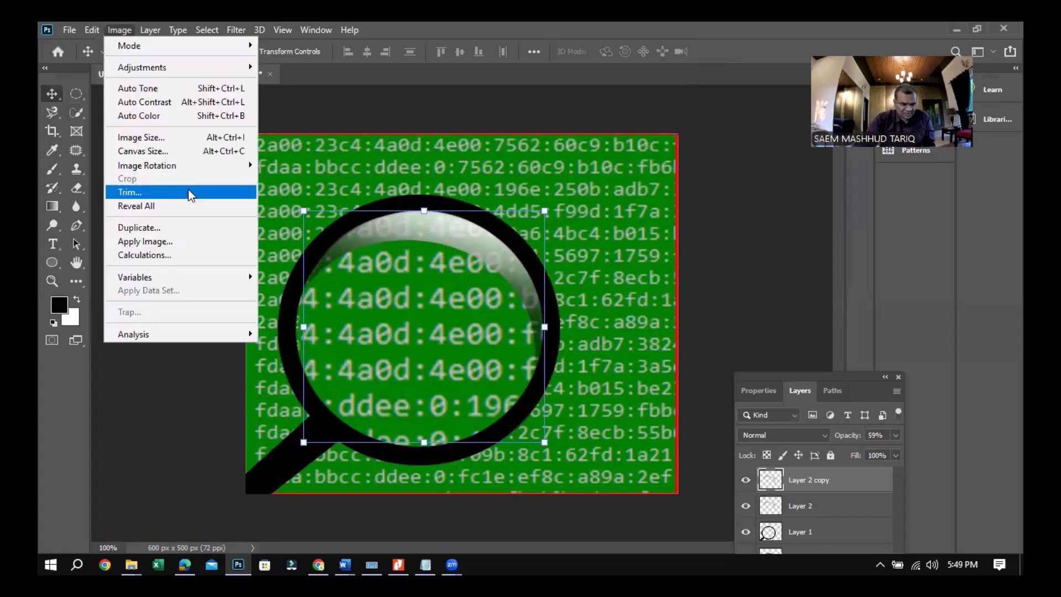
mouse_move(92, 29)
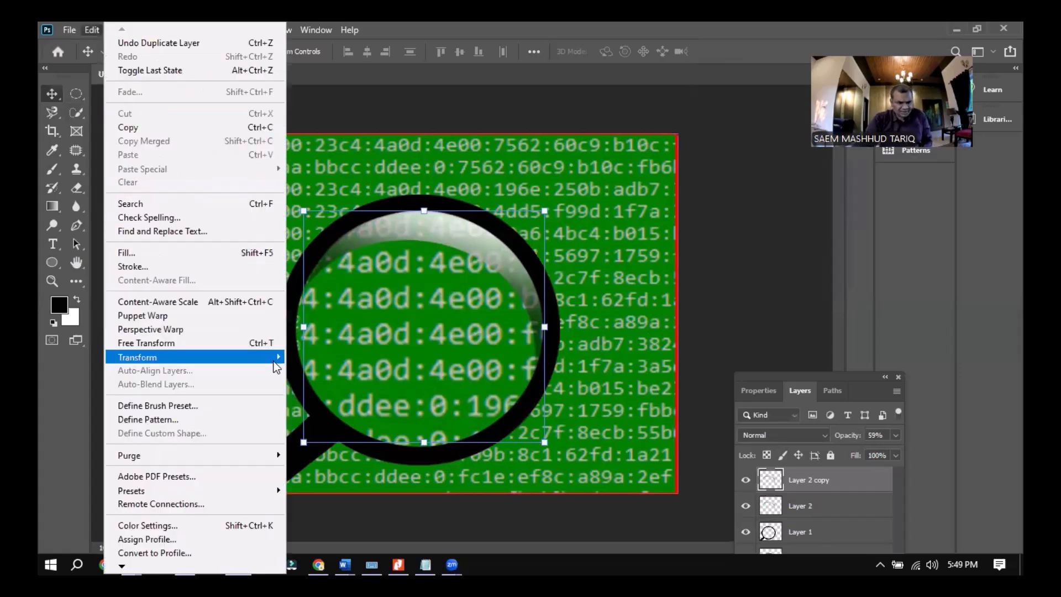
mouse_move(143, 357)
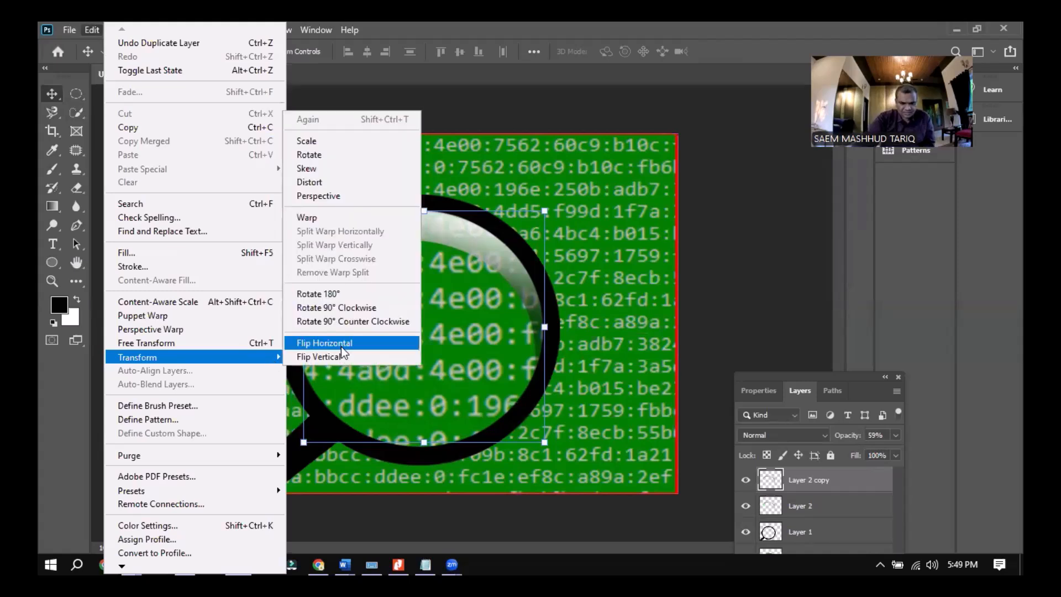
left_click(341, 346)
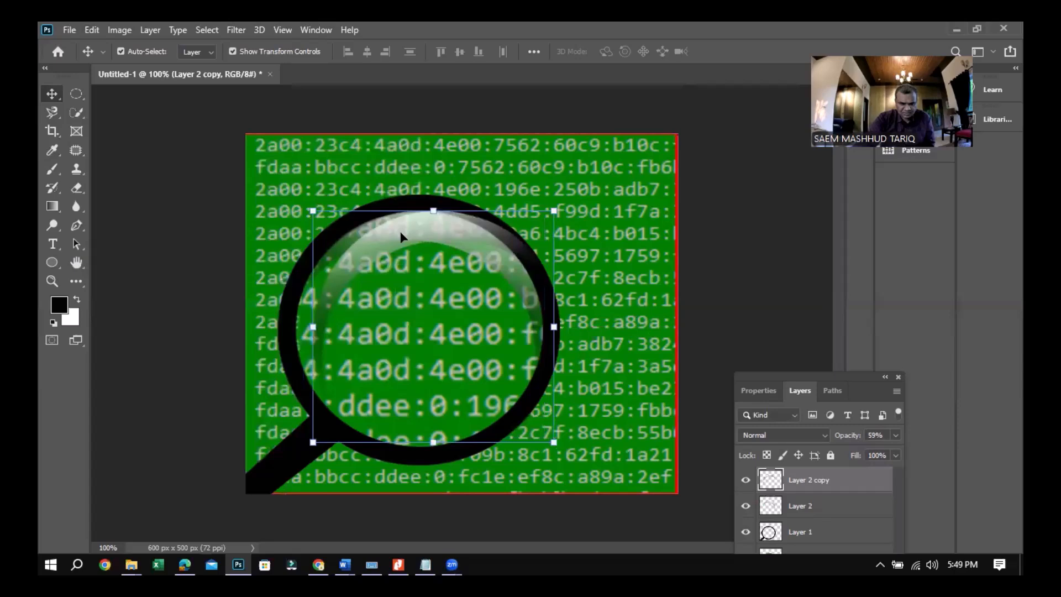
key("ctrl")
left_click_drag(400, 230, 391, 230)
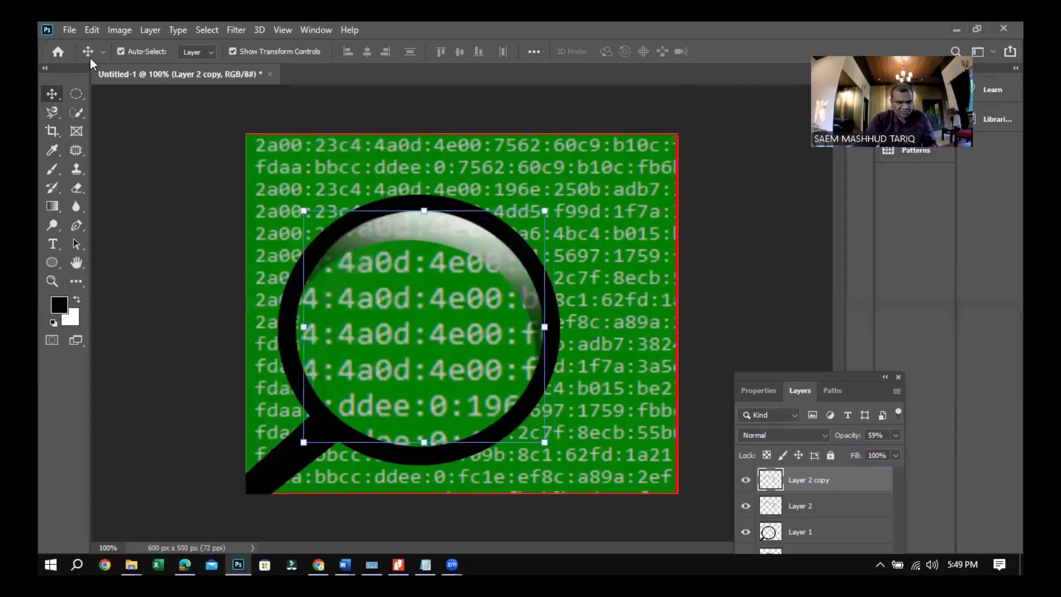
- Flip the duplicated crescent vertically and shift it toward the lower part of the lens
left_click(94, 29)
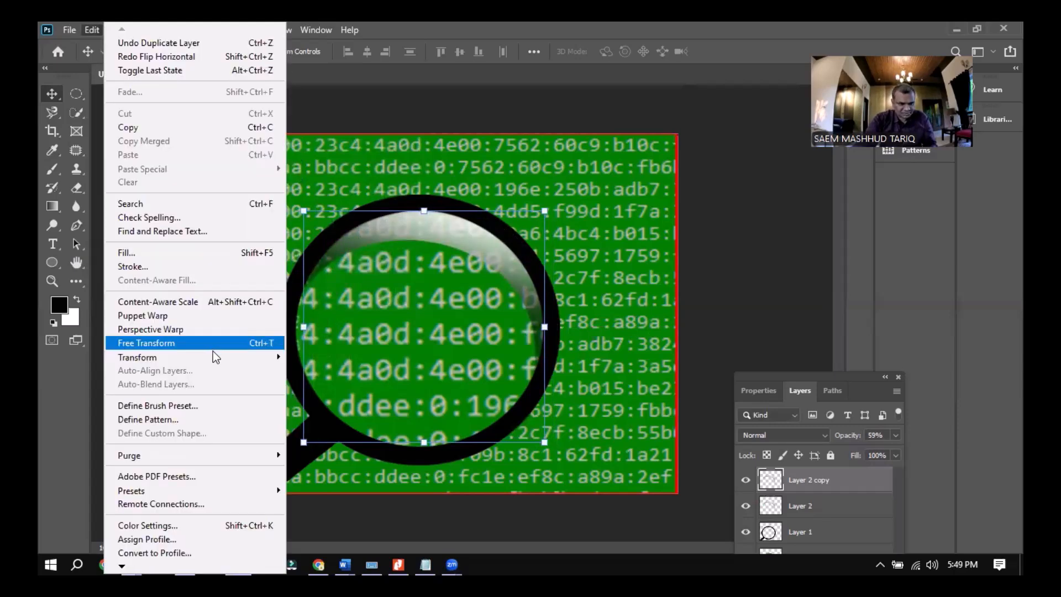
mouse_move(271, 356)
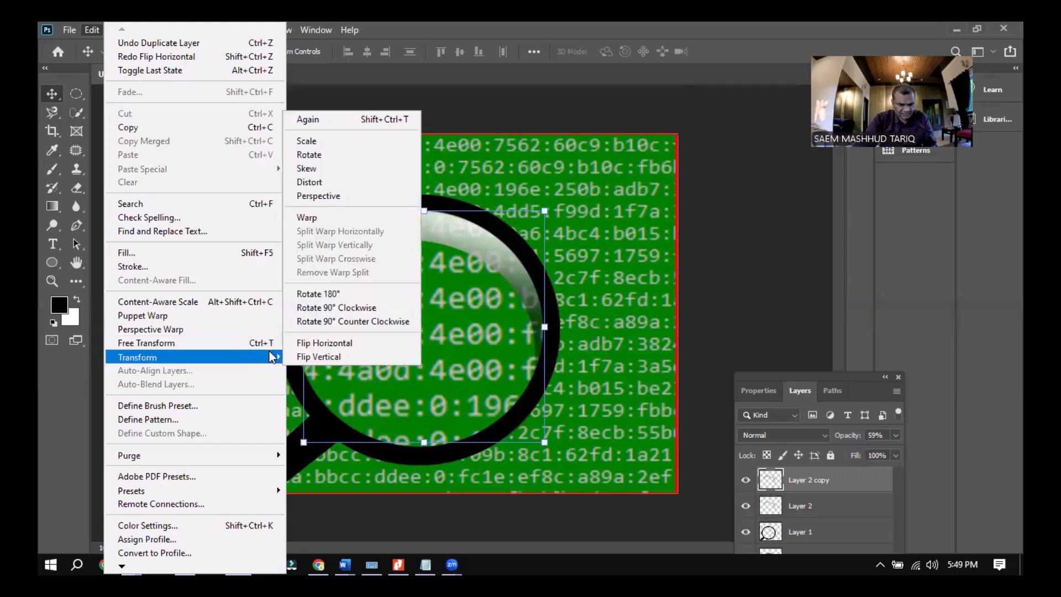
left_click(307, 357)
left_click_drag(461, 380, 470, 434)
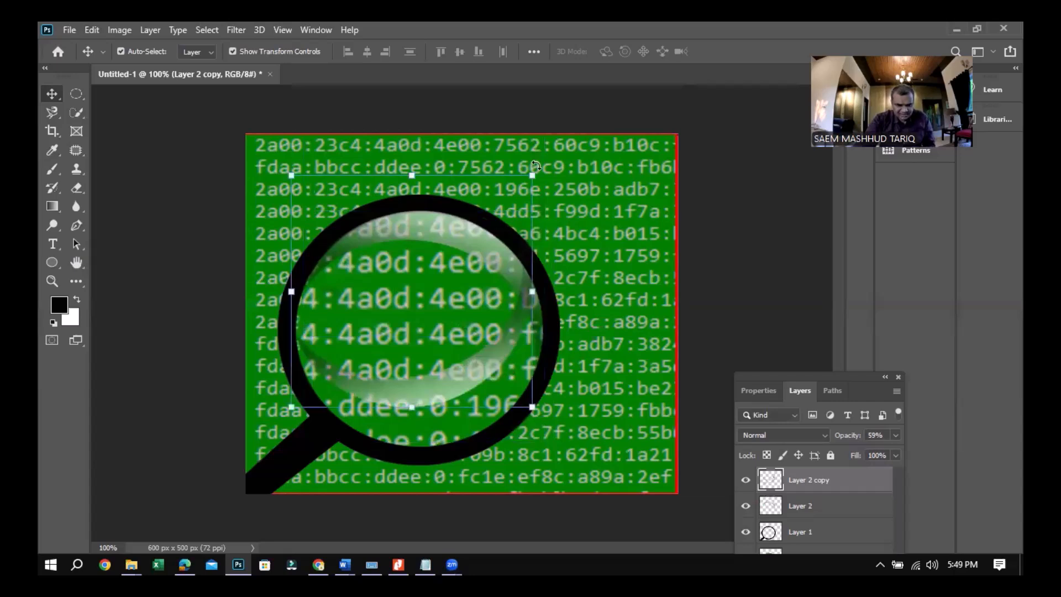
- Rotate the flipped crescent by about 30.38° and fit it against the ring's lower inner edge, then apply the transform and deselect the layer
left_click_drag(587, 199, 596, 236)
left_click_drag(421, 425, 427, 465)
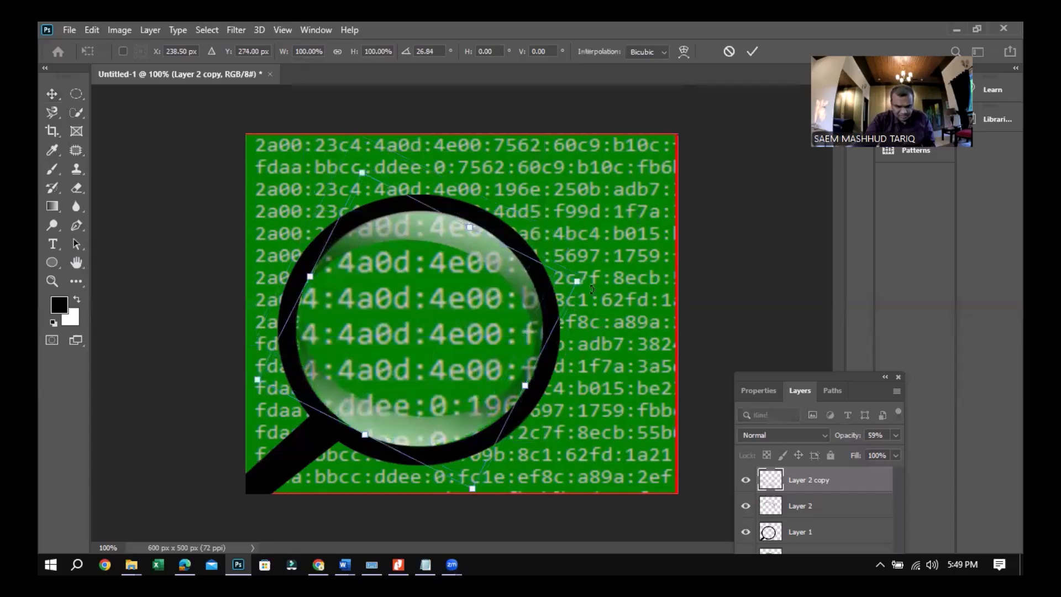
left_click_drag(592, 292, 595, 300)
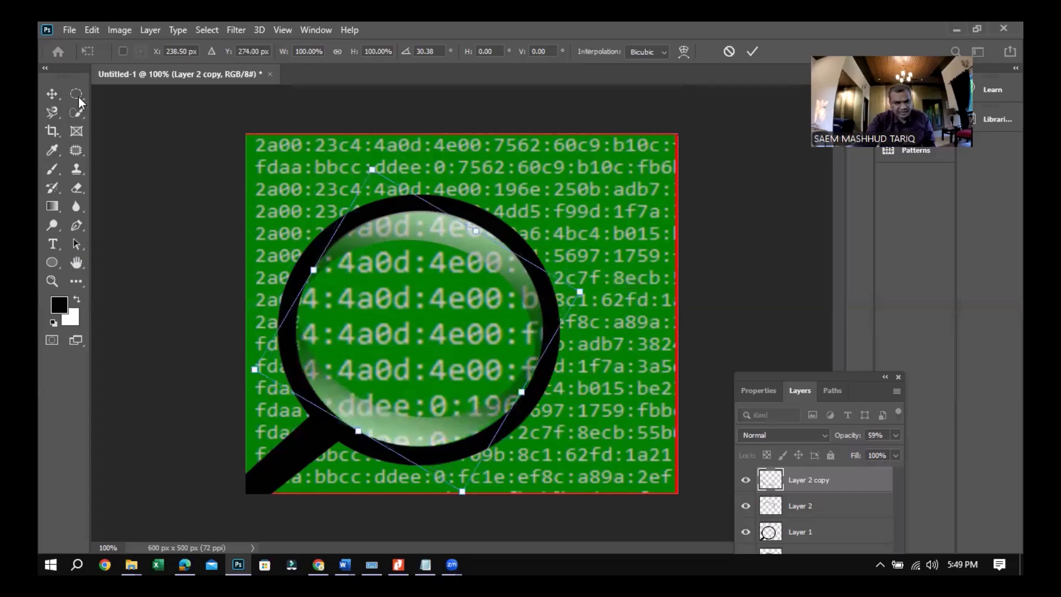
left_click(57, 95)
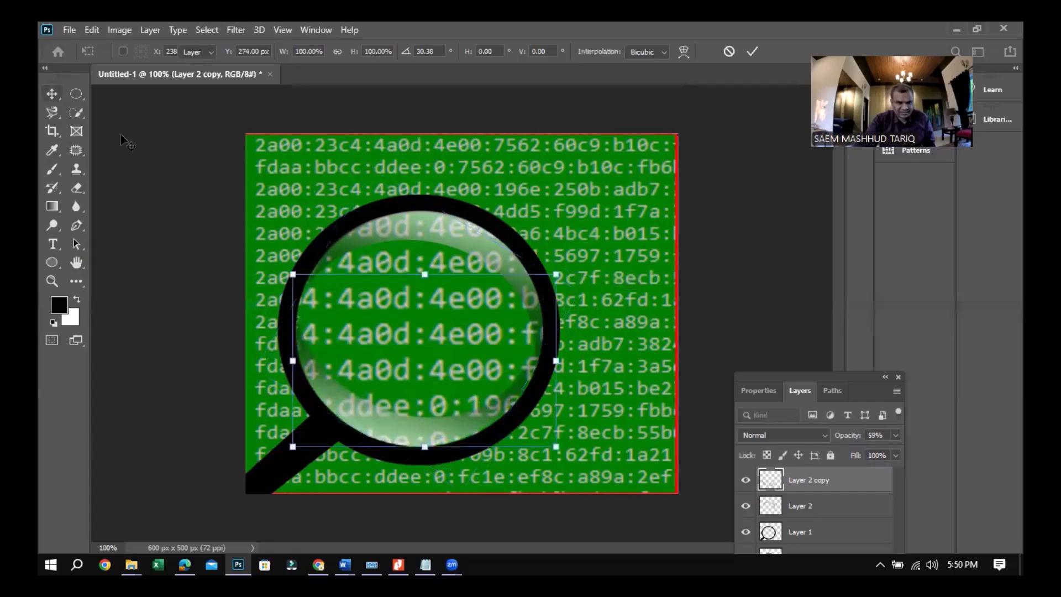
left_click(210, 190)
- Reposition the Layer 2 copy crescent in fine nudges until it sits flush with the ring's lower inner edge
key("ctrl+plus")
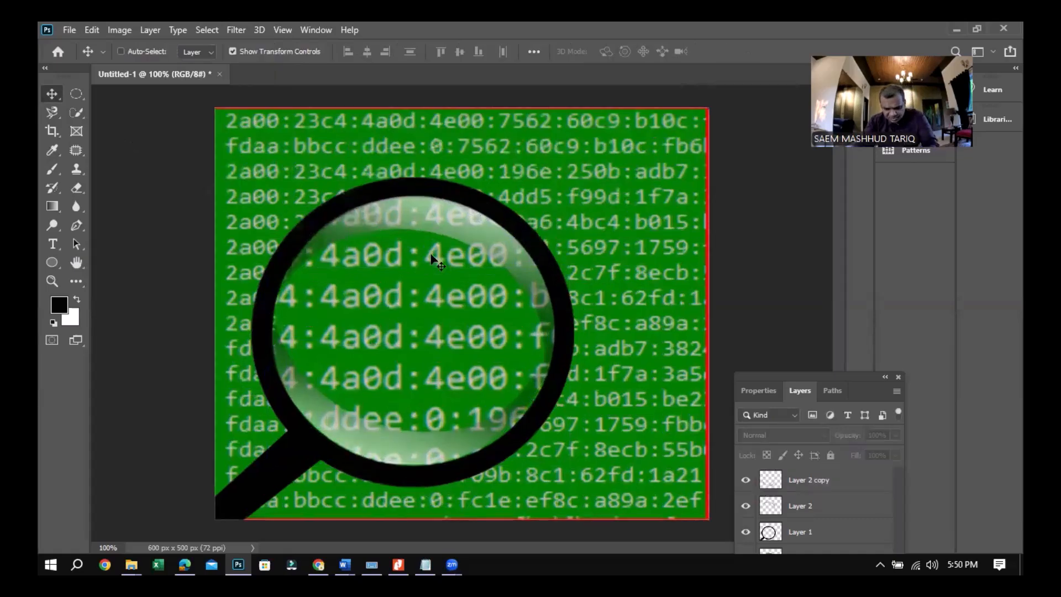
key("ctrl+plus")
key("ctrl+plus")
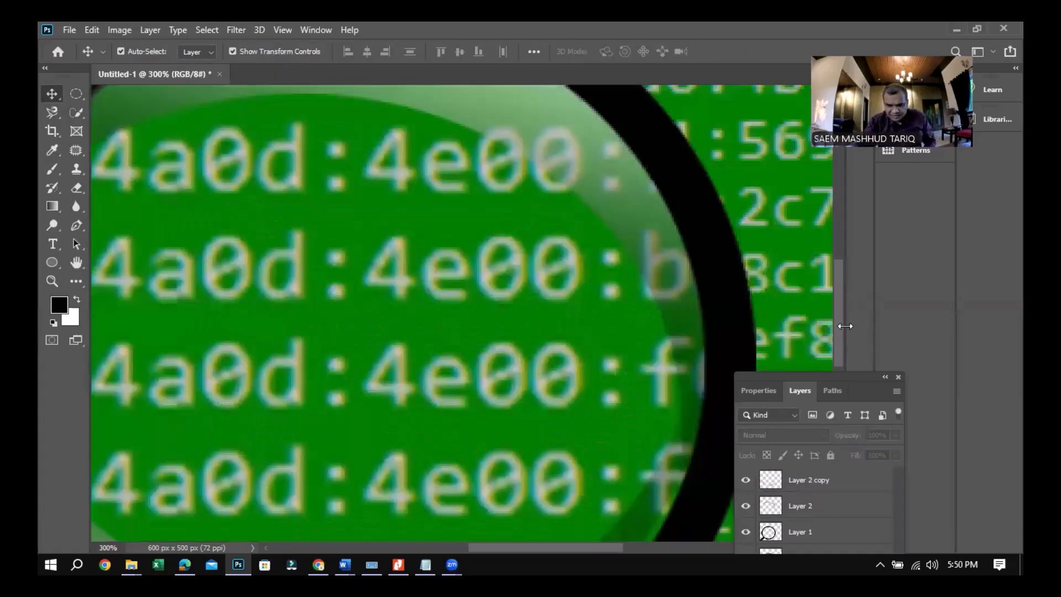
scroll(505, 259, "down", 4)
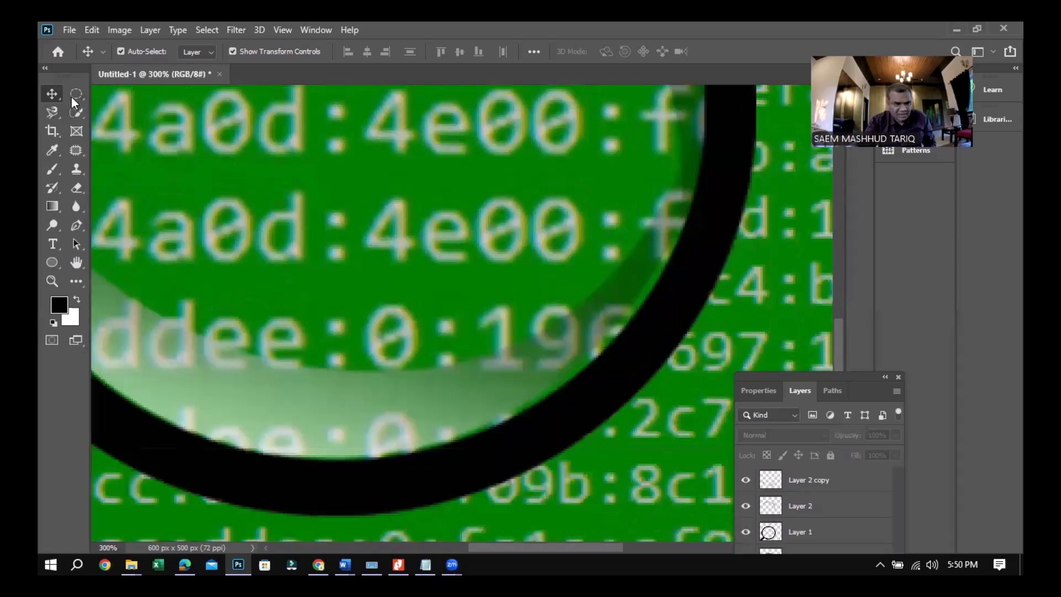
left_click(575, 354)
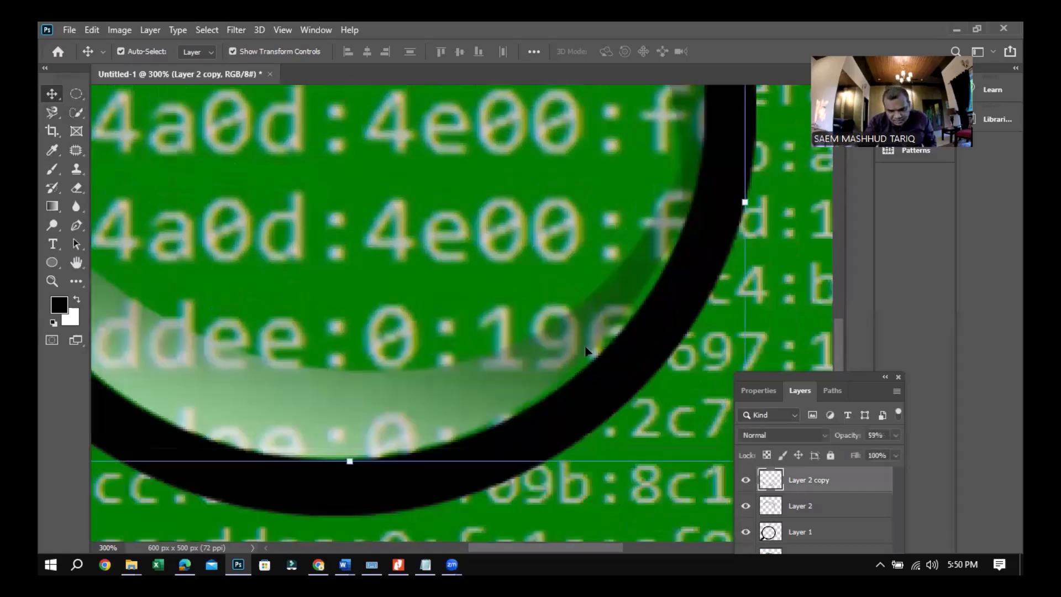
left_click_drag(596, 350, 589, 389)
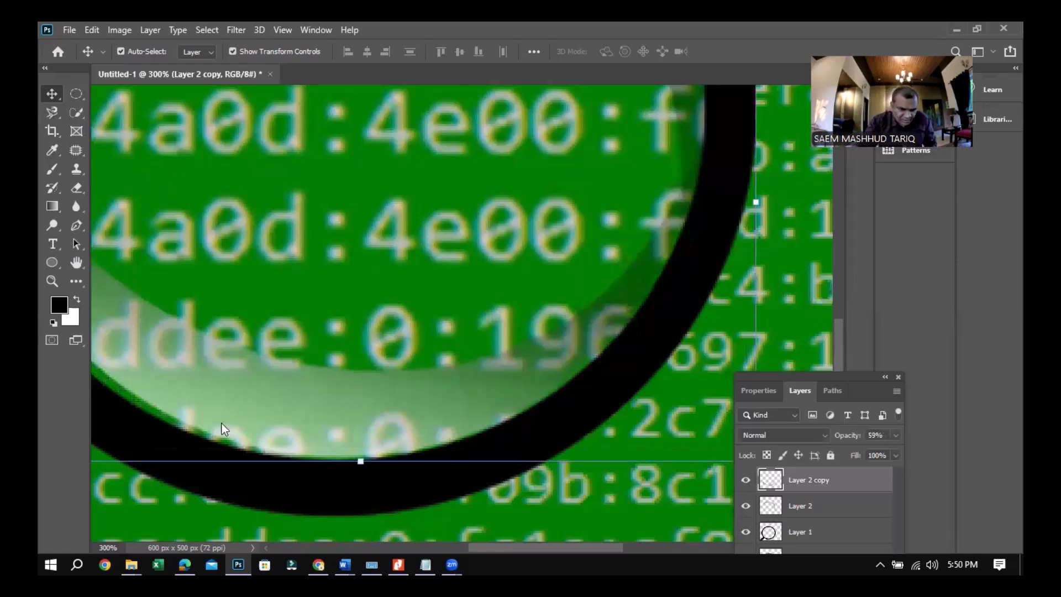
key("Left")
key("Left")
key("Left")
key("Left")
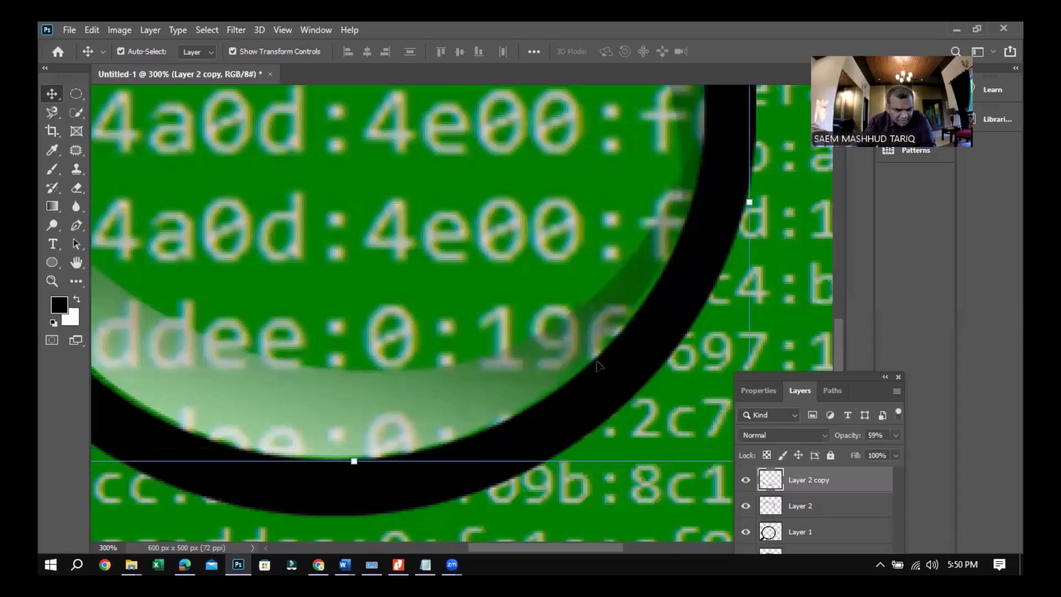
key("Left")
key("Left")
key("Left")
key("Down")
key("Down")
key("Down")
key("Down")
key("Down")
key("Down")
key("Down")
key("Down")
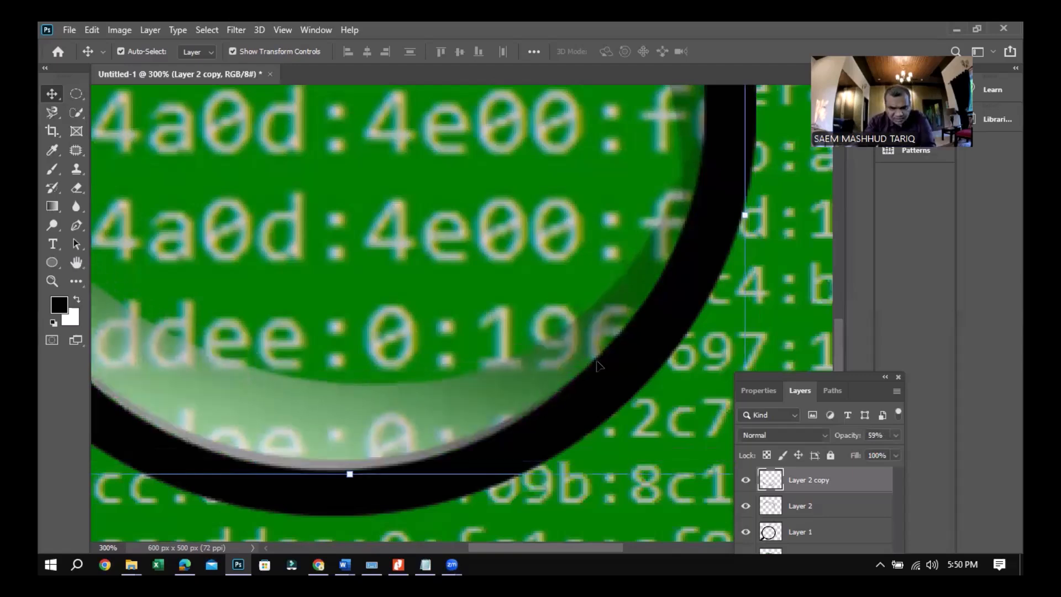
key("Up")
key("Up")
key("Up")
key("Up")
key("Up")
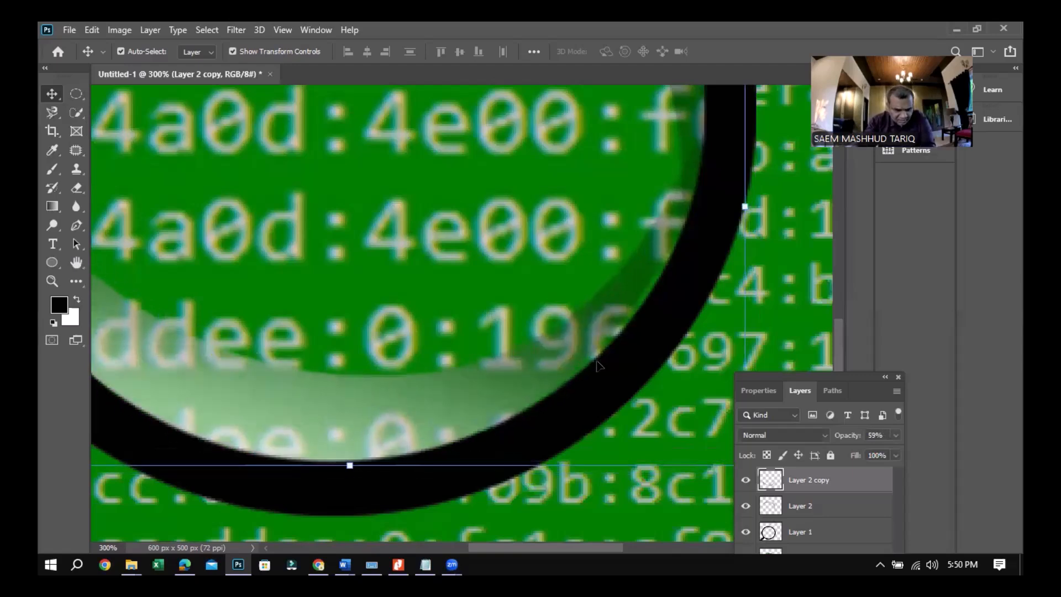
key("Right")
key("Right")
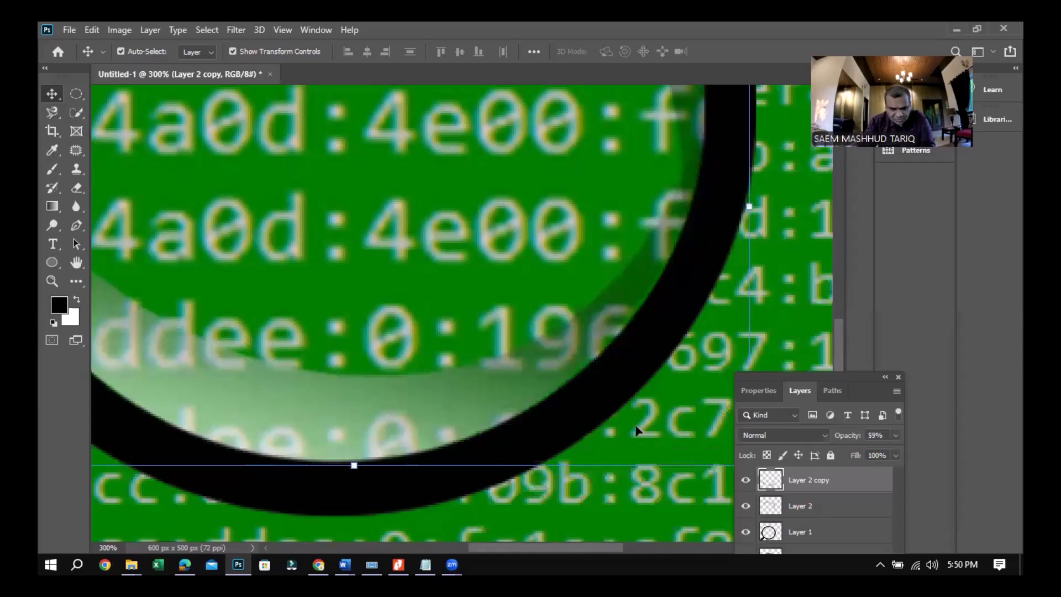
- Inspect the lower crescent's fit, pick the Elliptical Marquee tool, and compare the whole lens with the Task 1 reference image
scroll(638, 430, "left", 2)
scroll(639, 430, "left", 2)
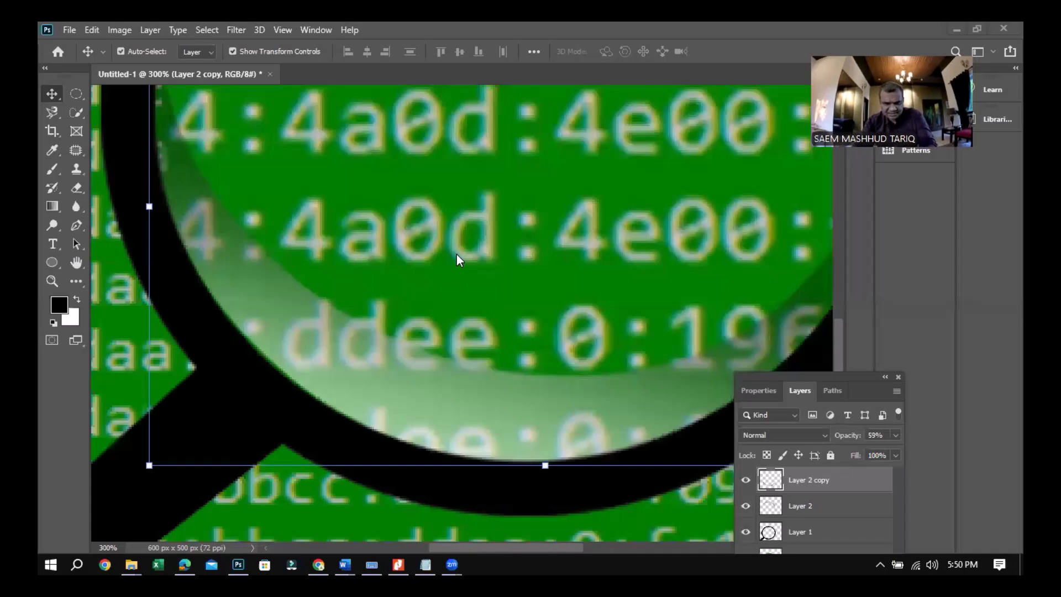
left_click(76, 95)
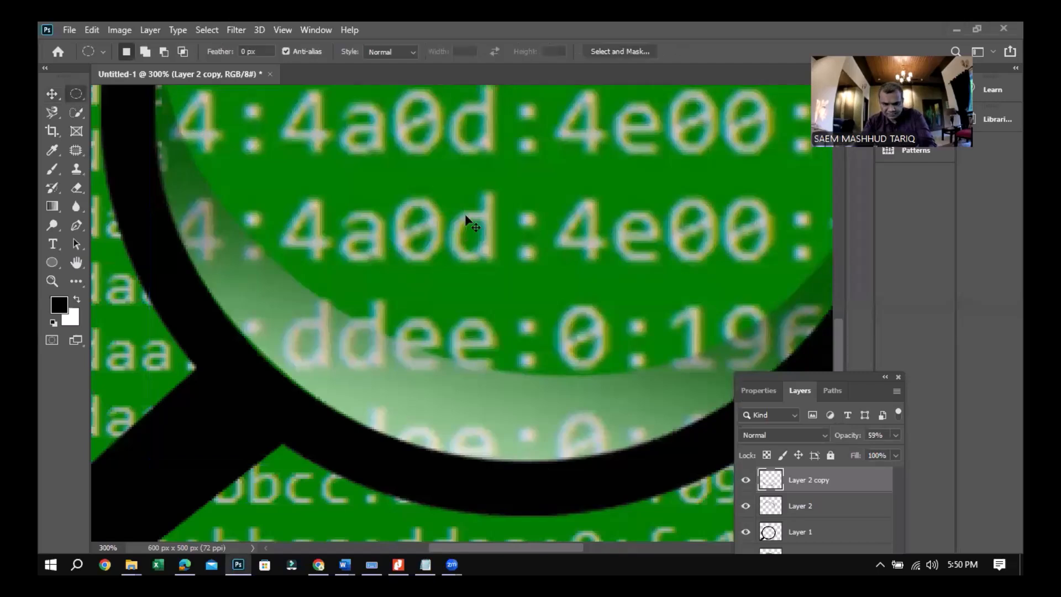
key("ctrl+minus")
key("ctrl+minus")
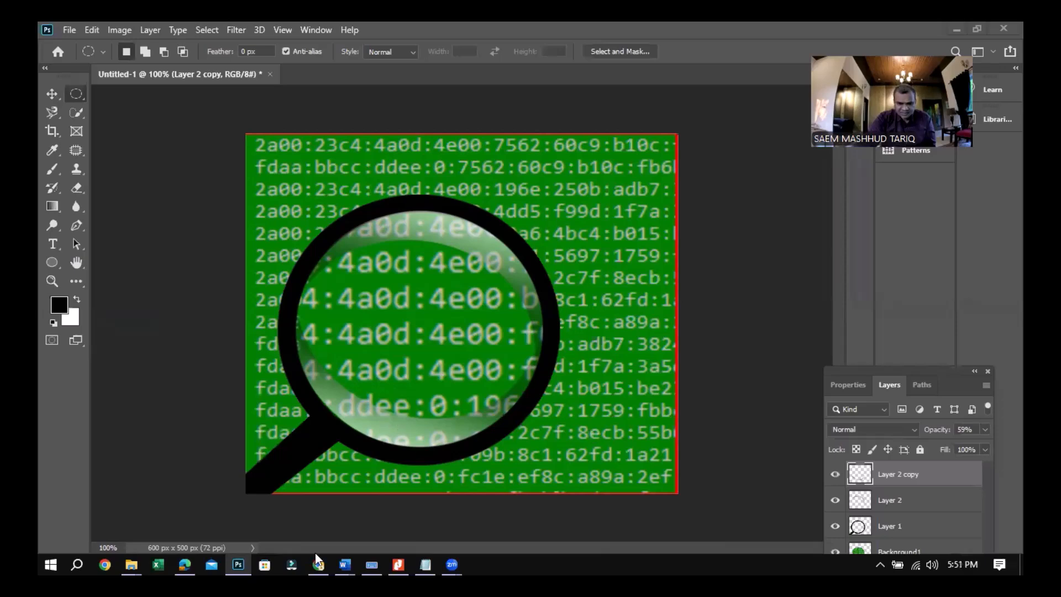
left_click(179, 554)
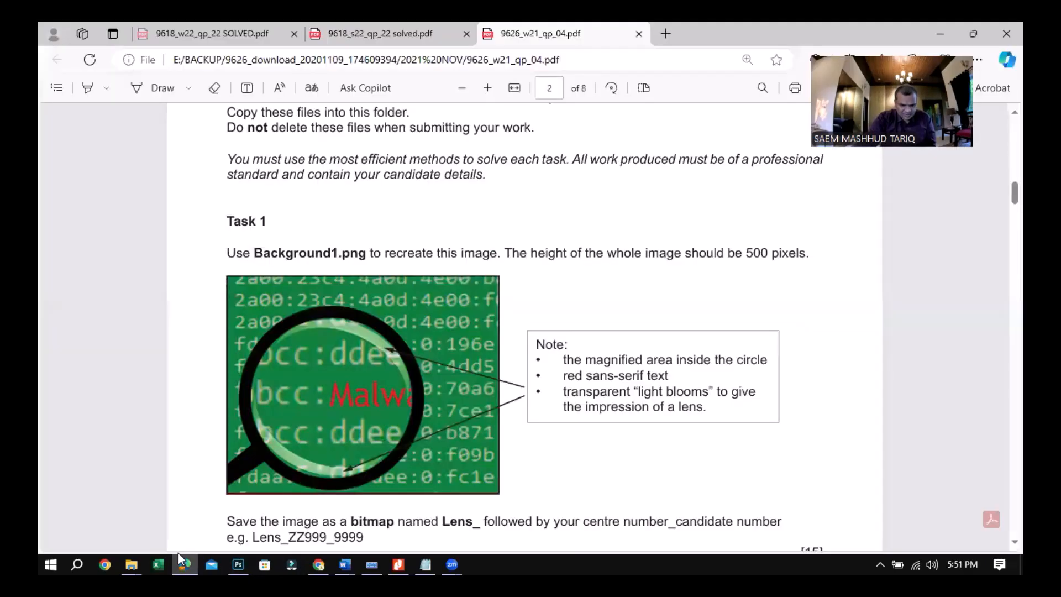
key("alt+Tab")
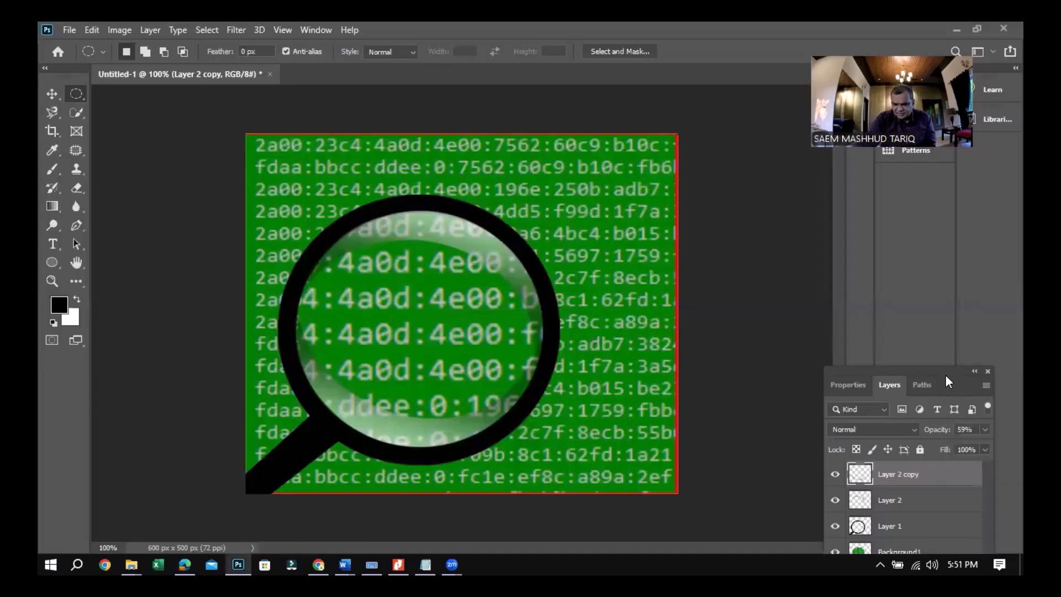
- Bring the whole layer list into view and add a new empty layer directly above the magnified Background1 layer
left_click(821, 365)
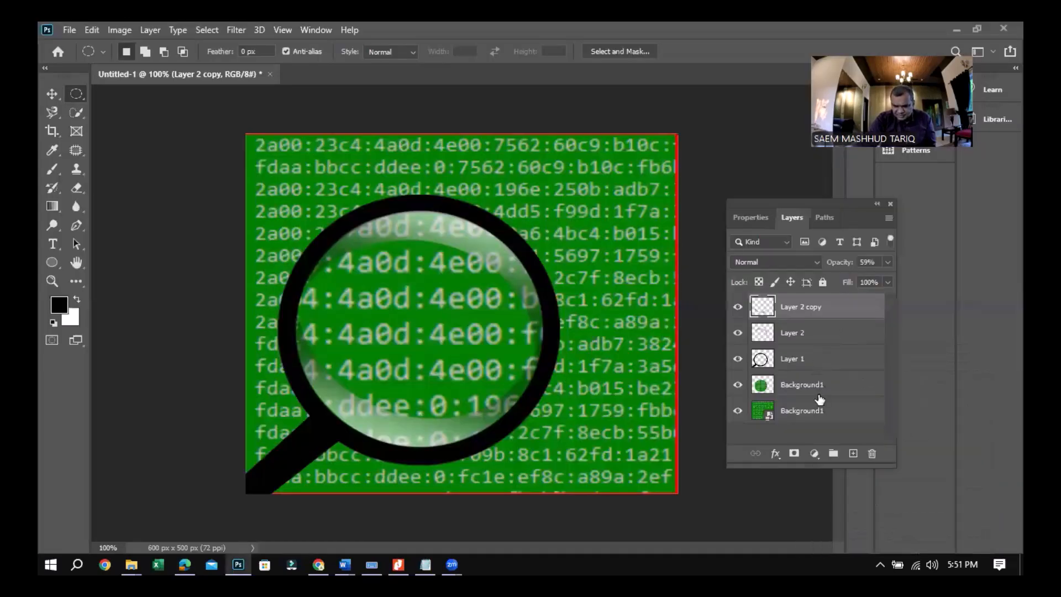
left_click(812, 359)
left_click(827, 392)
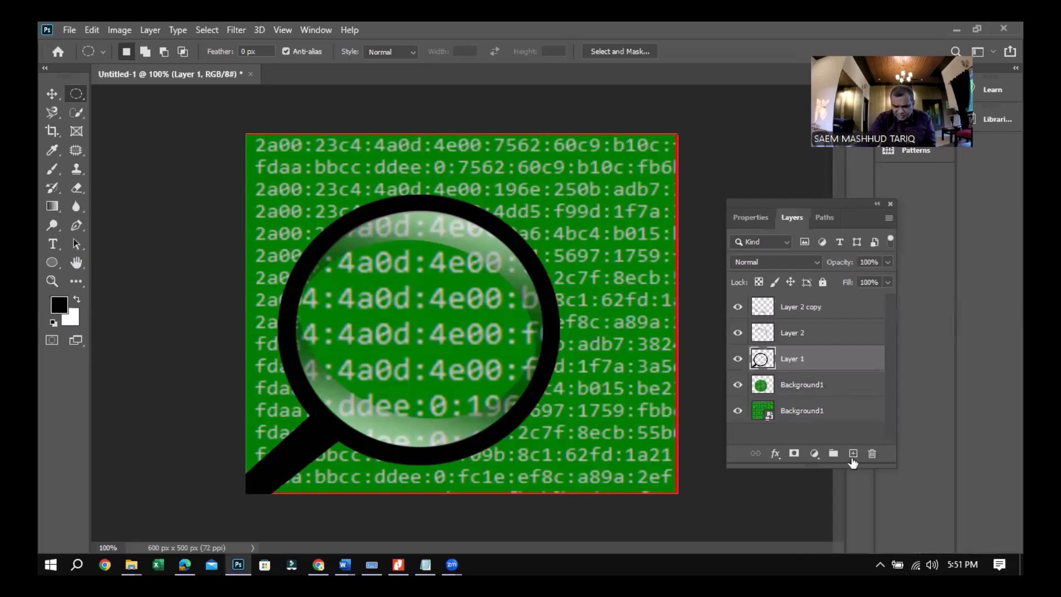
left_click(852, 453)
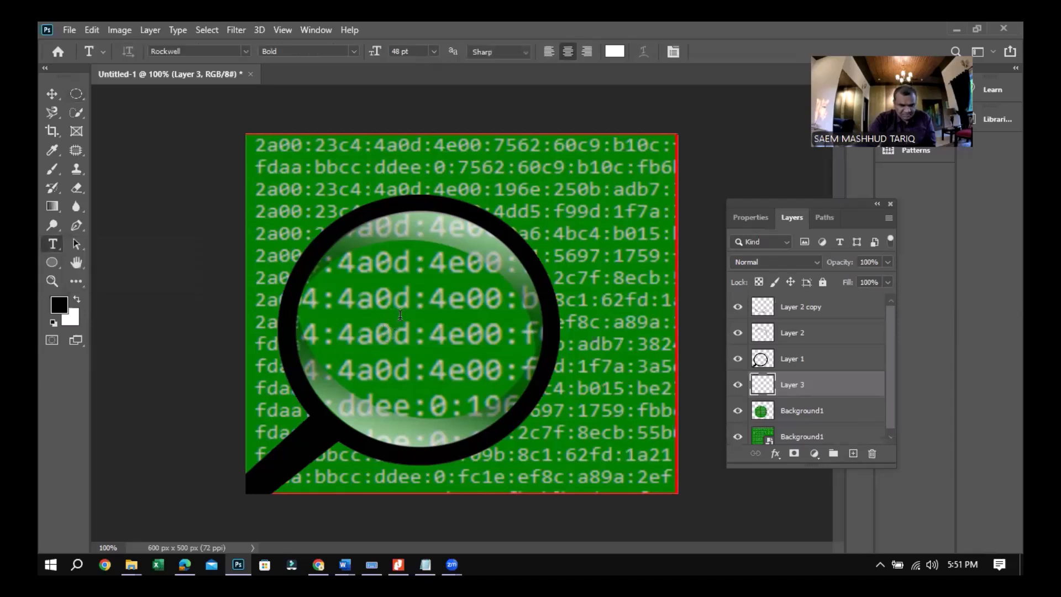
- Add the text MALWARE across the middle of the lens with the Horizontal Type tool
left_click(401, 314)
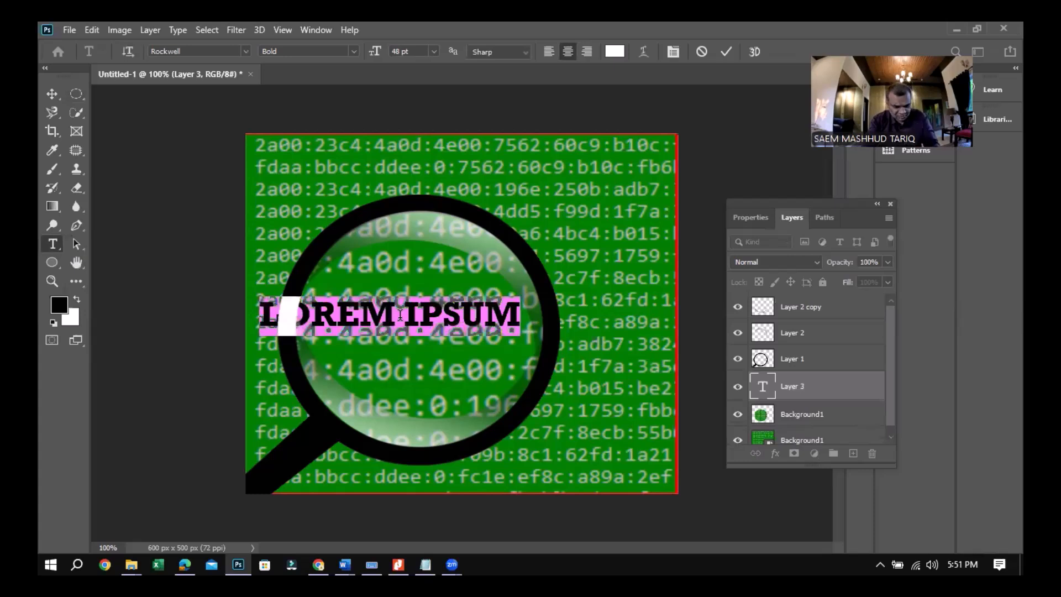
type("MA")
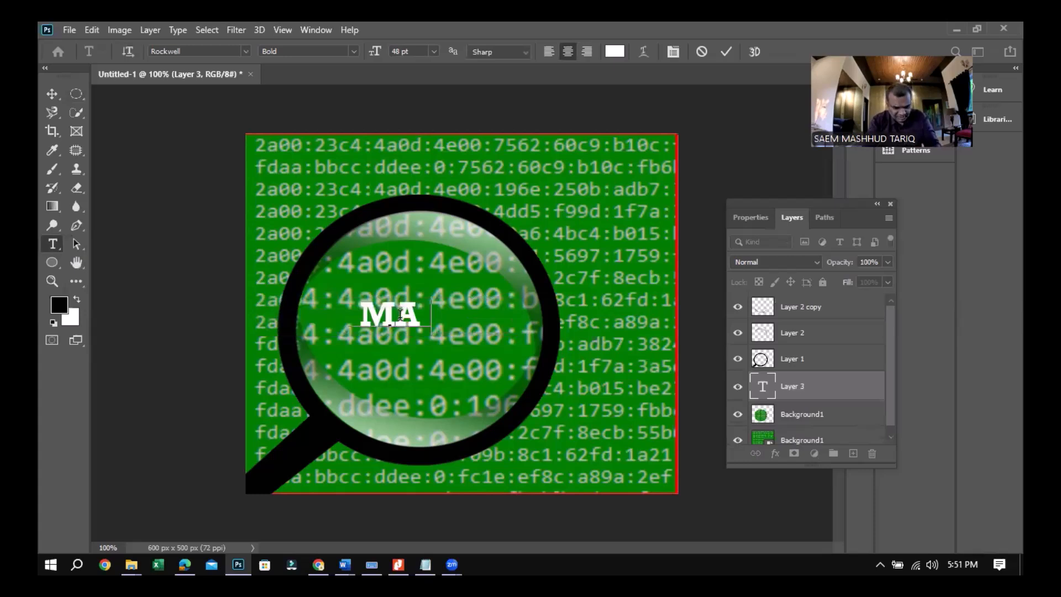
type("LWARE")
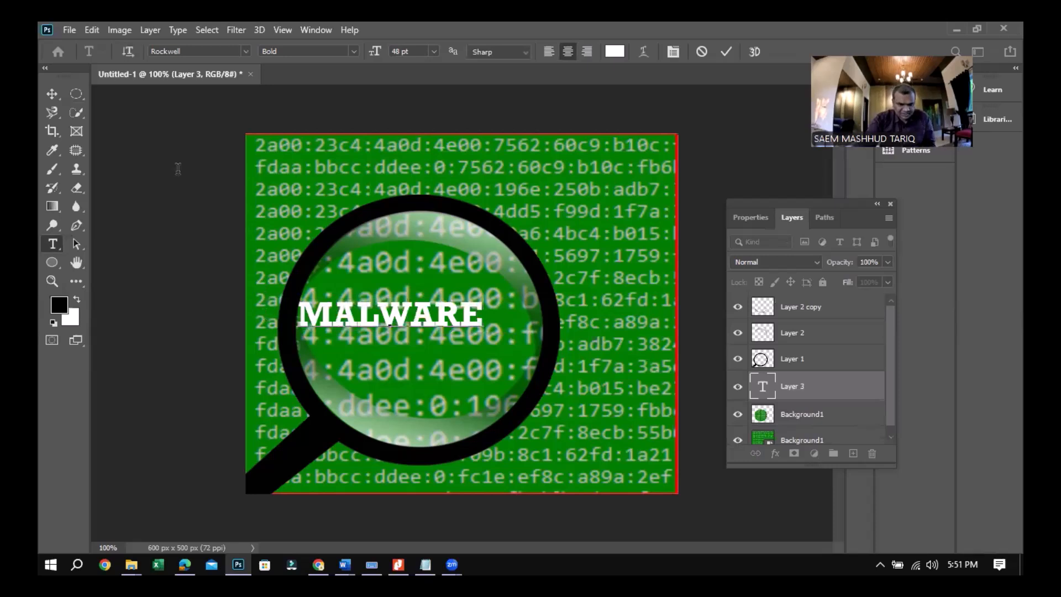
- Set the font of the MALWARE text to Segoe UI and compare it with the Task 1 reference image
key("ctrl+a")
left_click(219, 51)
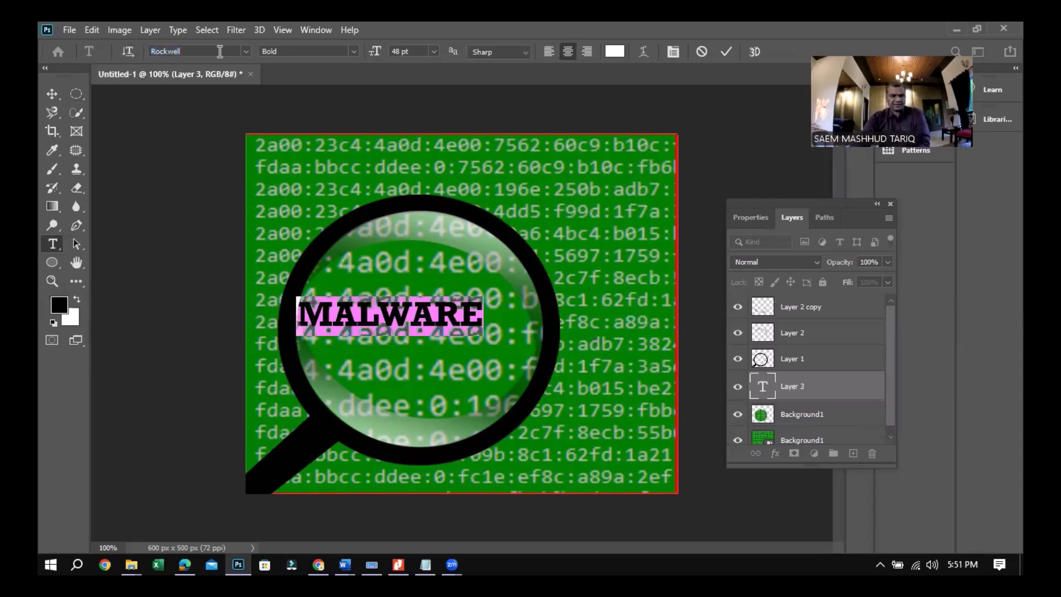
key("Down")
key("Down")
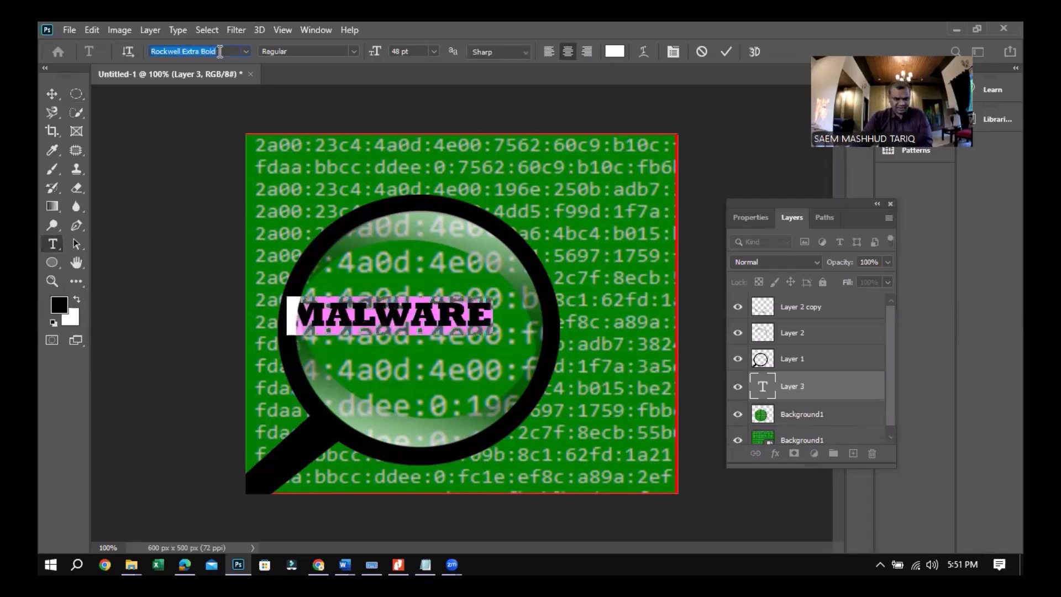
key("Down")
key("Down")
key("Down")
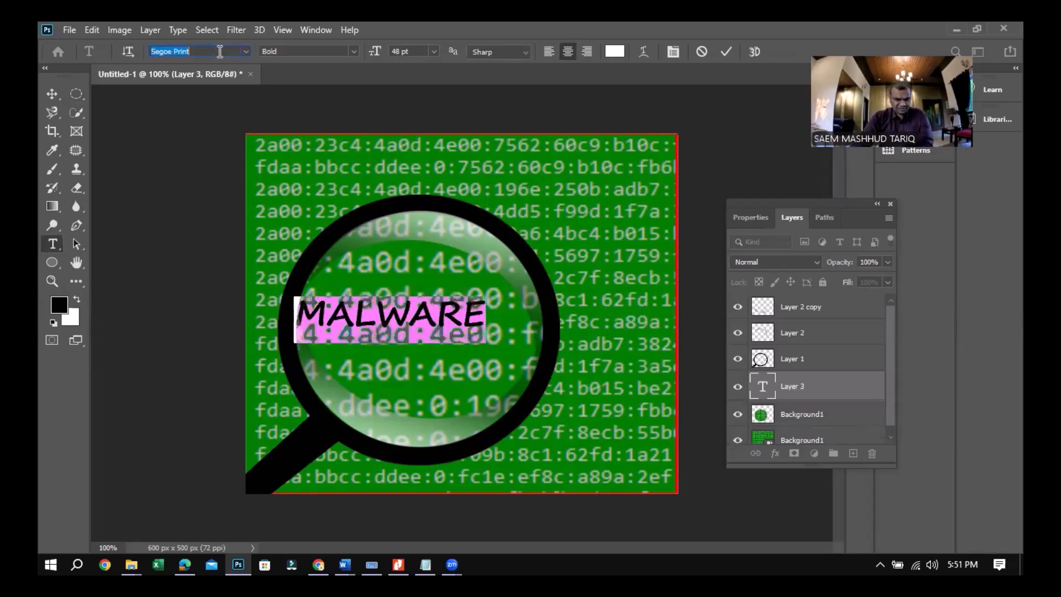
key("Down")
key("Down")
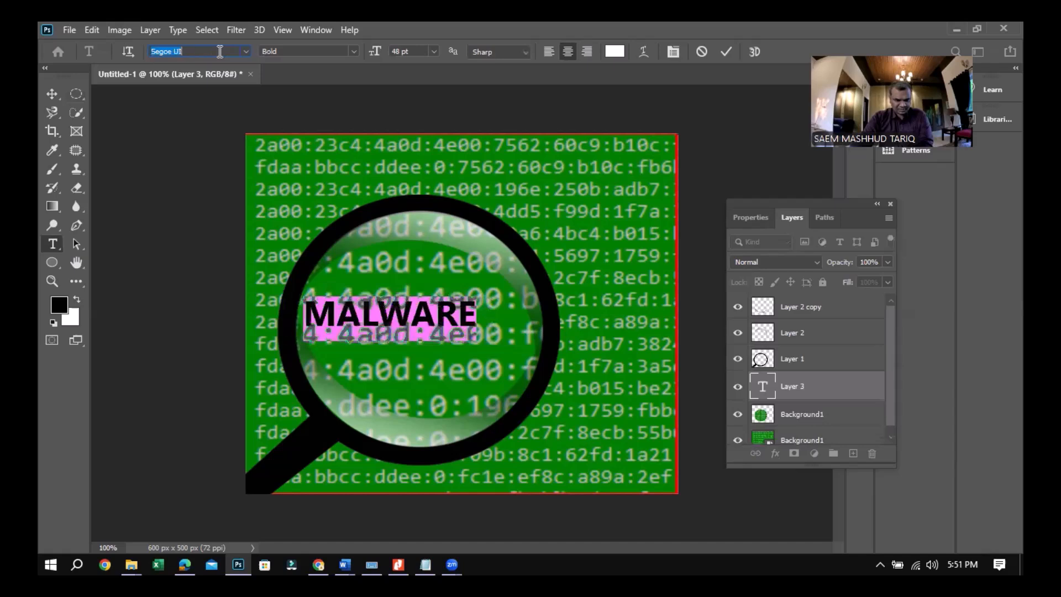
mouse_move(191, 560)
left_click(184, 540)
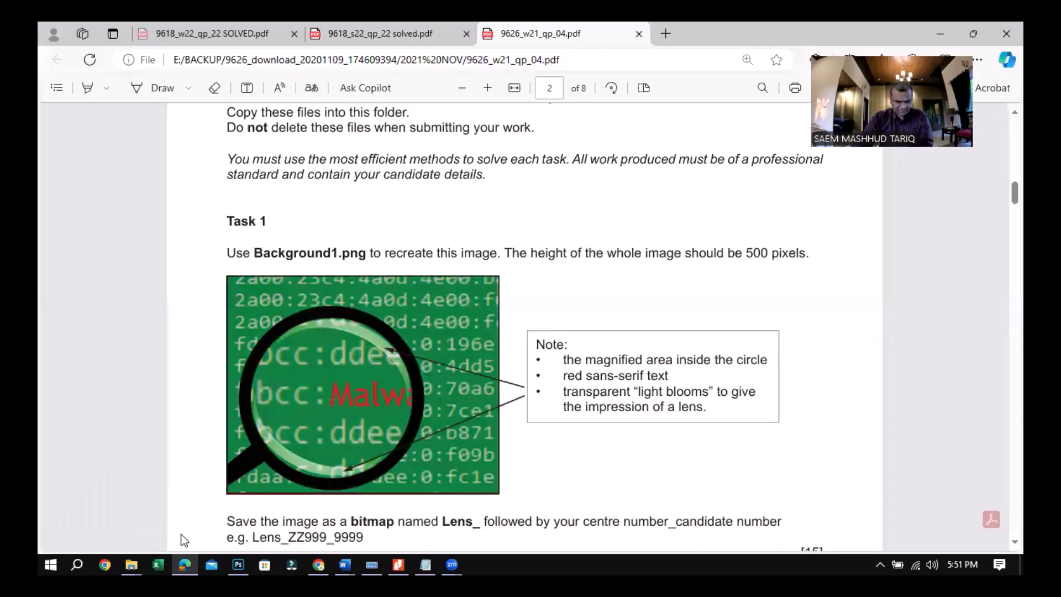
key("alt+Tab")
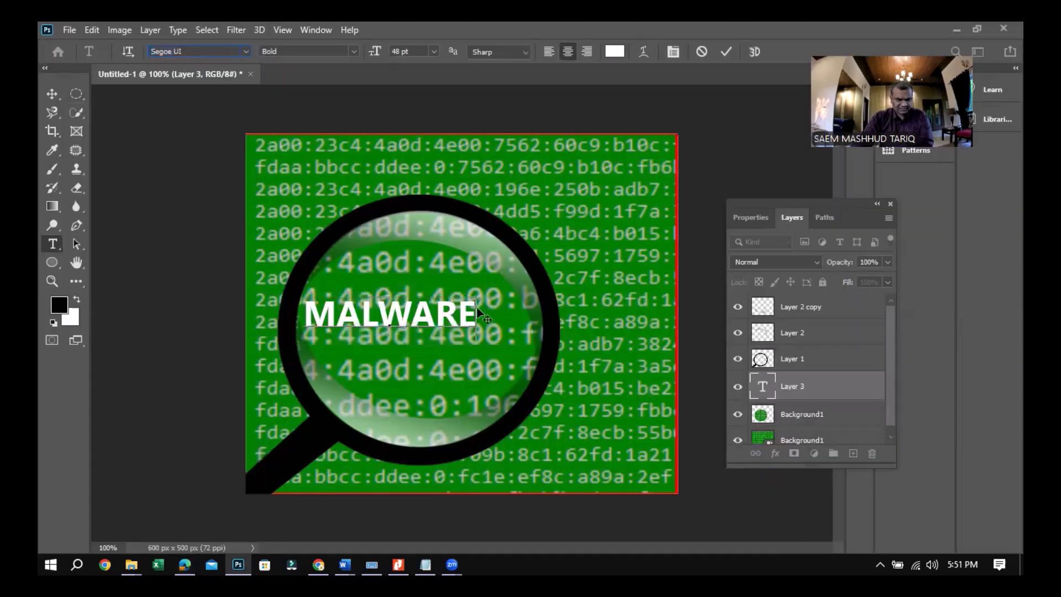
- Try the Regular font style on the whole MALWARE text and restore the Bold style
key("ctrl+a")
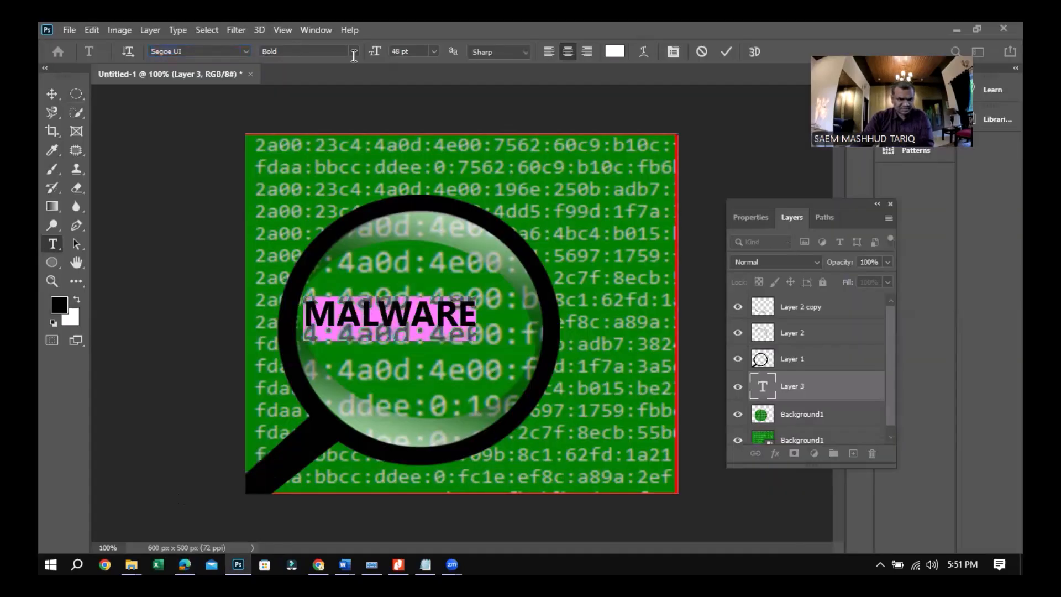
left_click(354, 51)
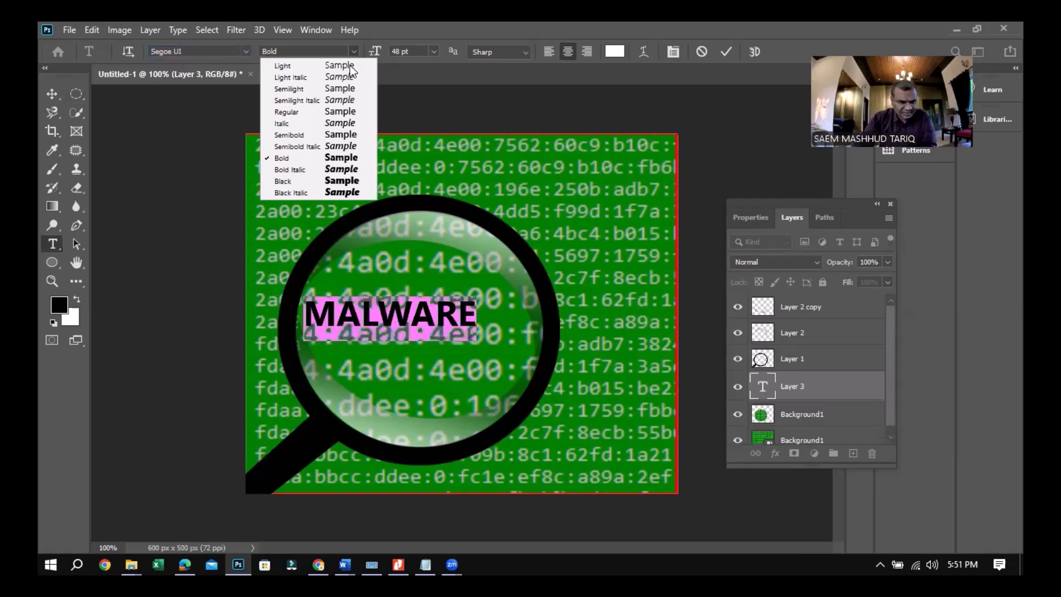
left_click(335, 112)
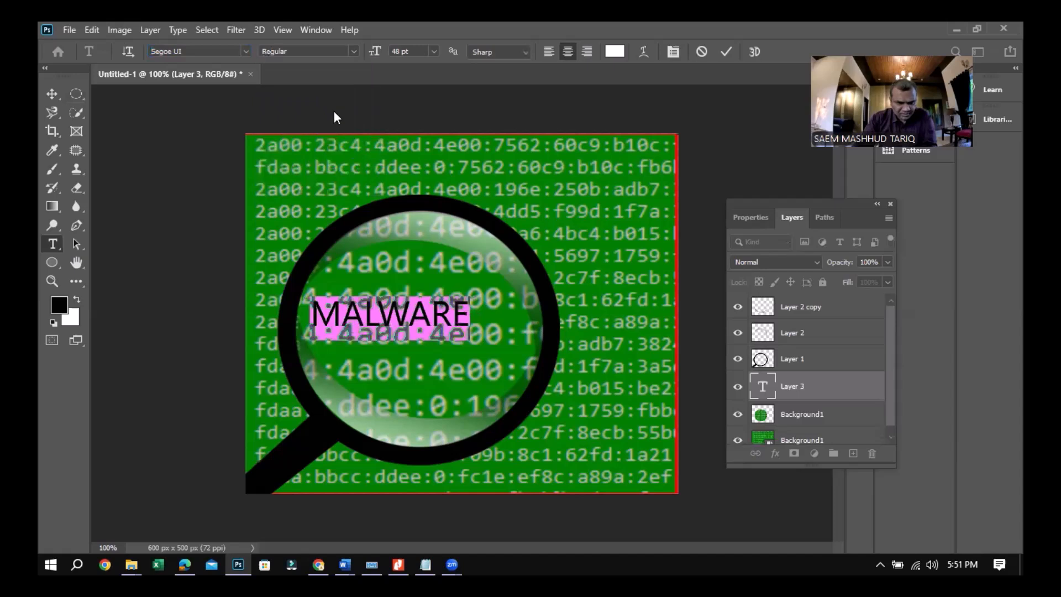
left_click(355, 52)
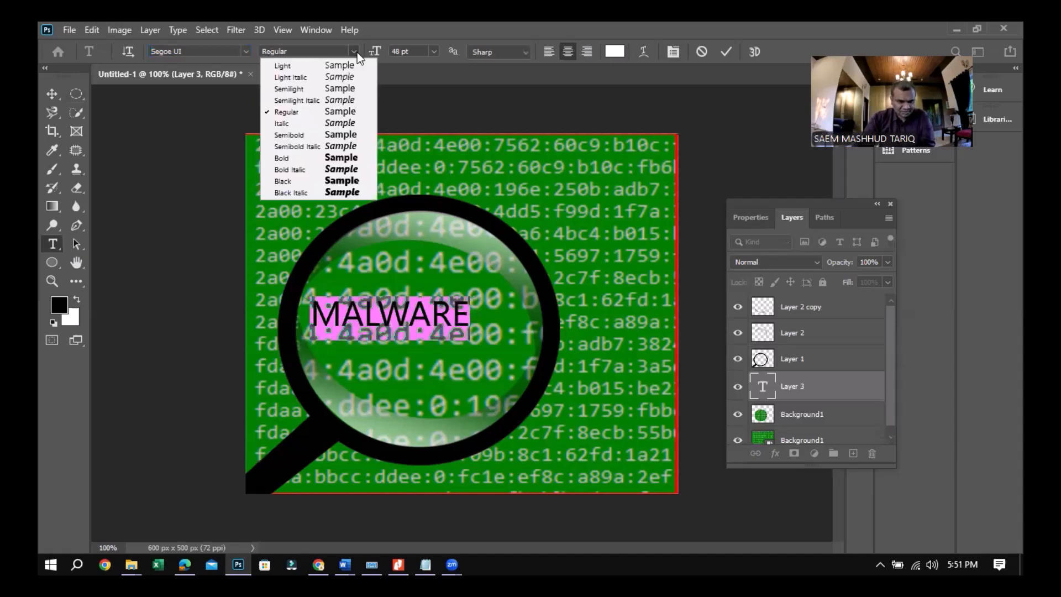
left_click(337, 161)
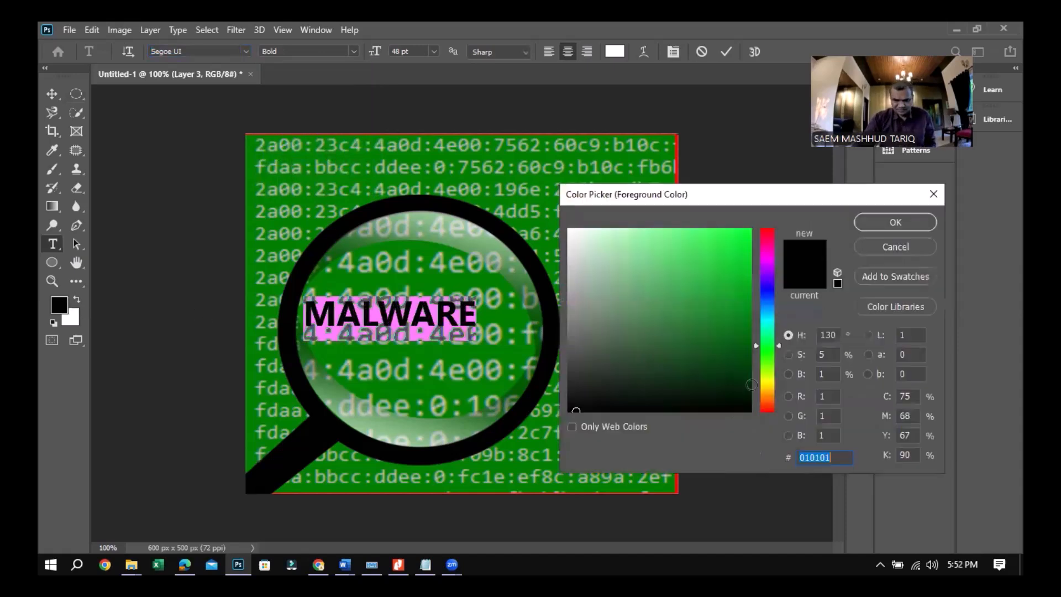
- Colour the MALWARE text red (ff2103) and check it against the Task 1 reference image
left_click(768, 409)
left_click(748, 228)
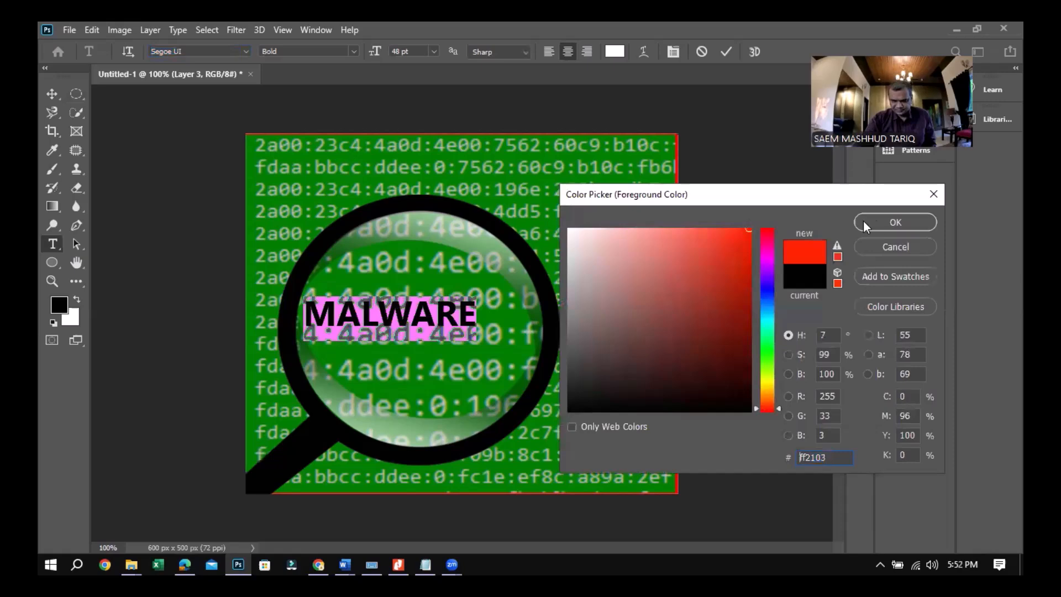
key("Return")
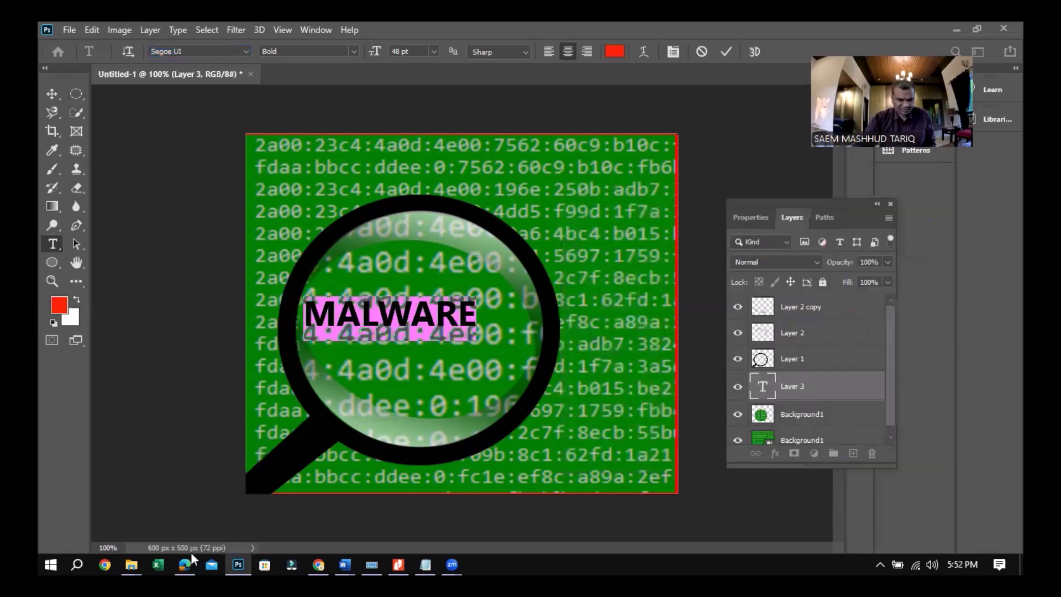
left_click(191, 554)
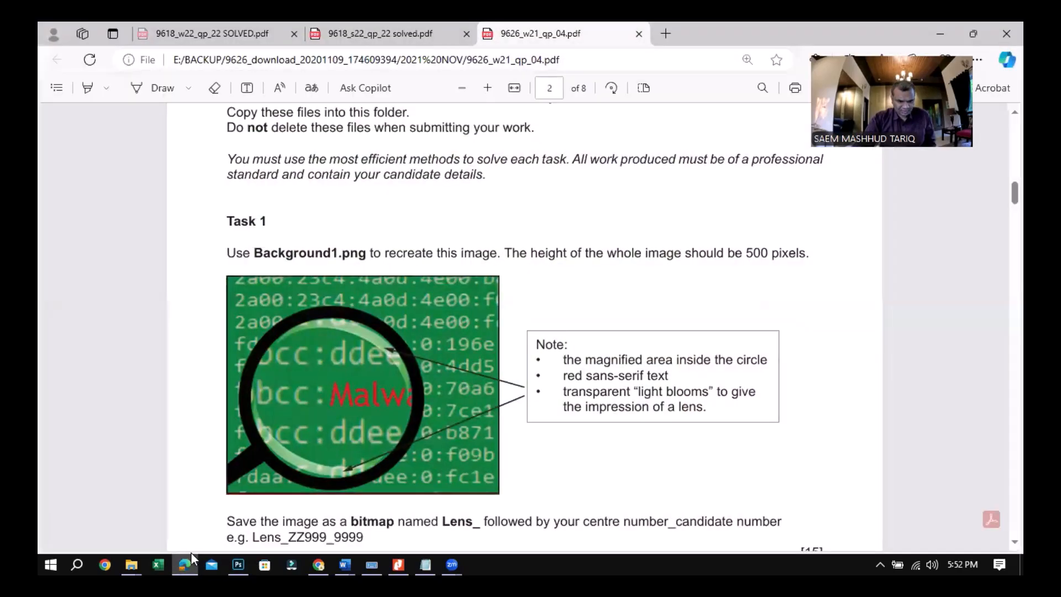
left_click(191, 552)
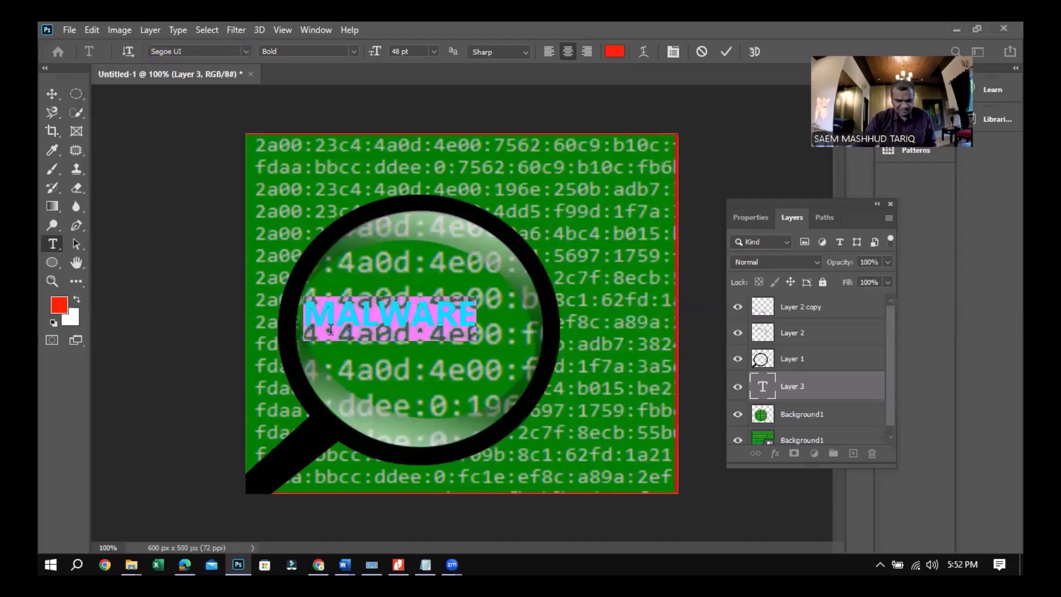
left_click(237, 553)
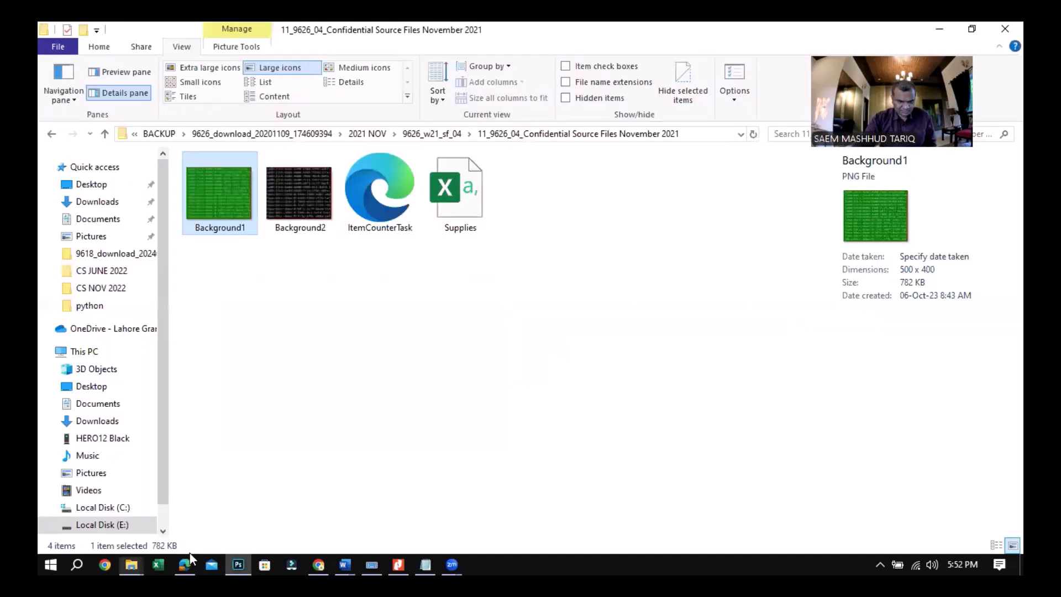
left_click(190, 553)
left_click(190, 553)
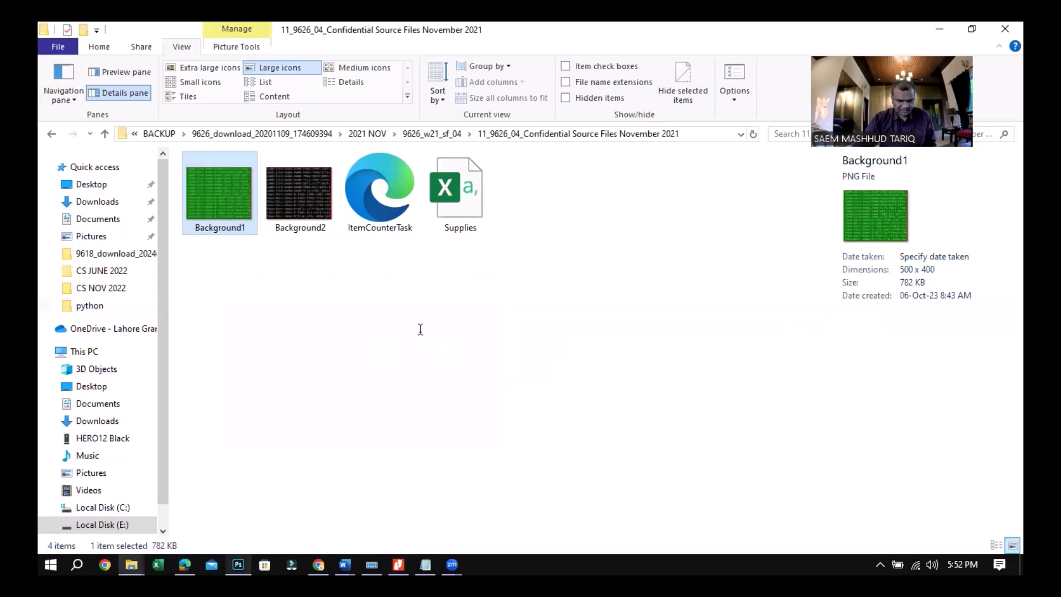
key("alt+Tab")
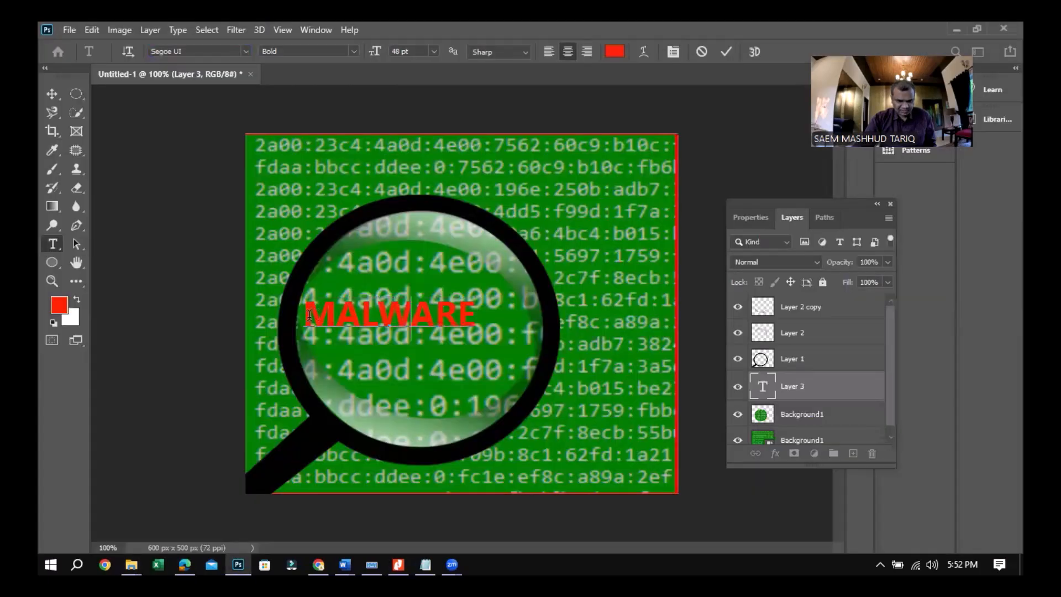
double_click(485, 315)
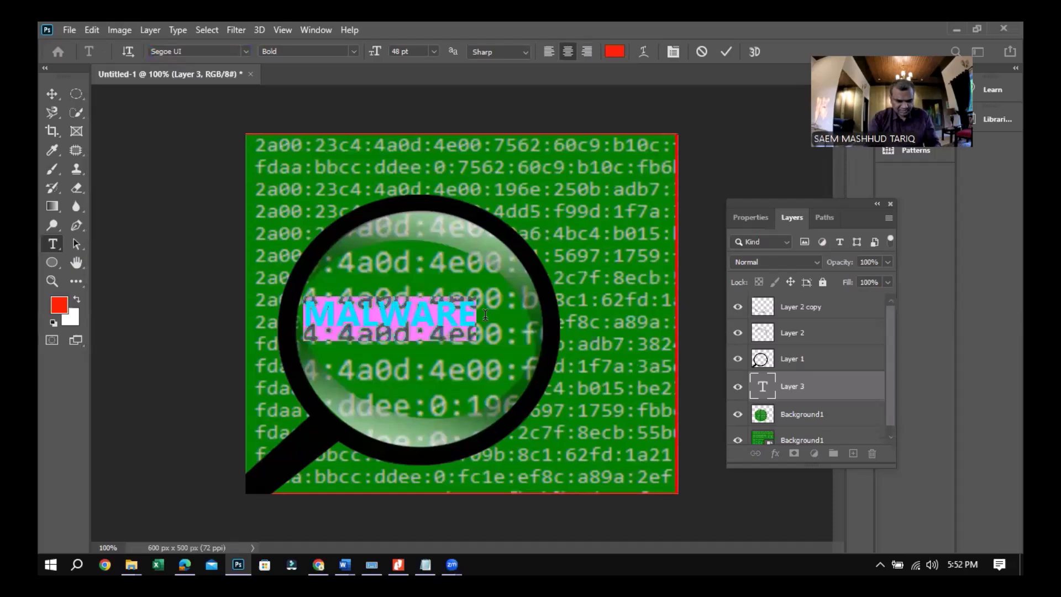
left_click(485, 315)
key("ctrl+z")
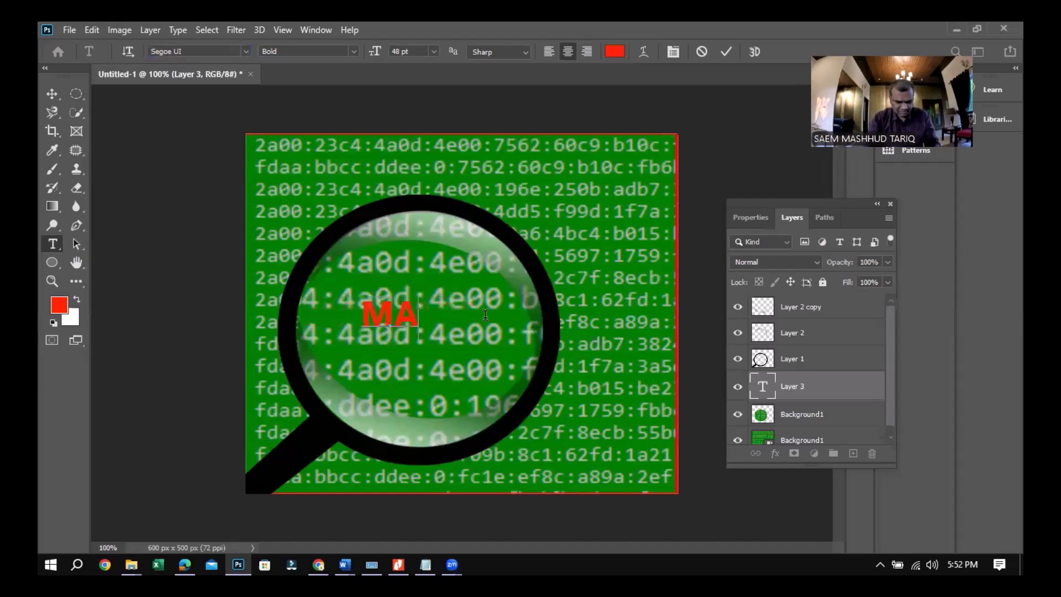
key("ctrl+shift+z")
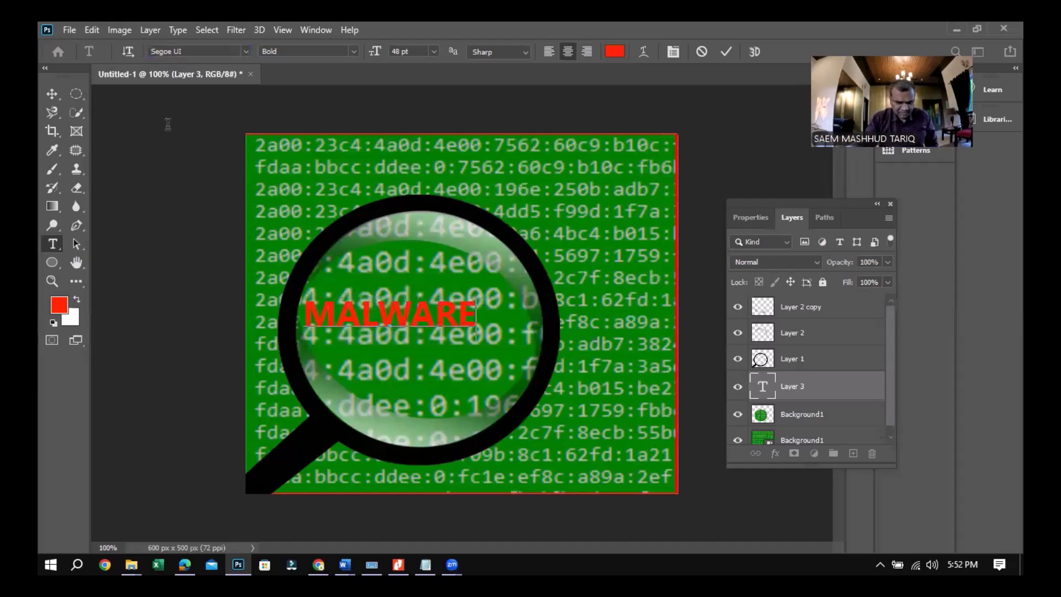
- Try Cambria, Segoe UI Emoji, Agency FB and Algerian as fonts for the whole MALWARE text
key("ctrl+a")
left_click(246, 51)
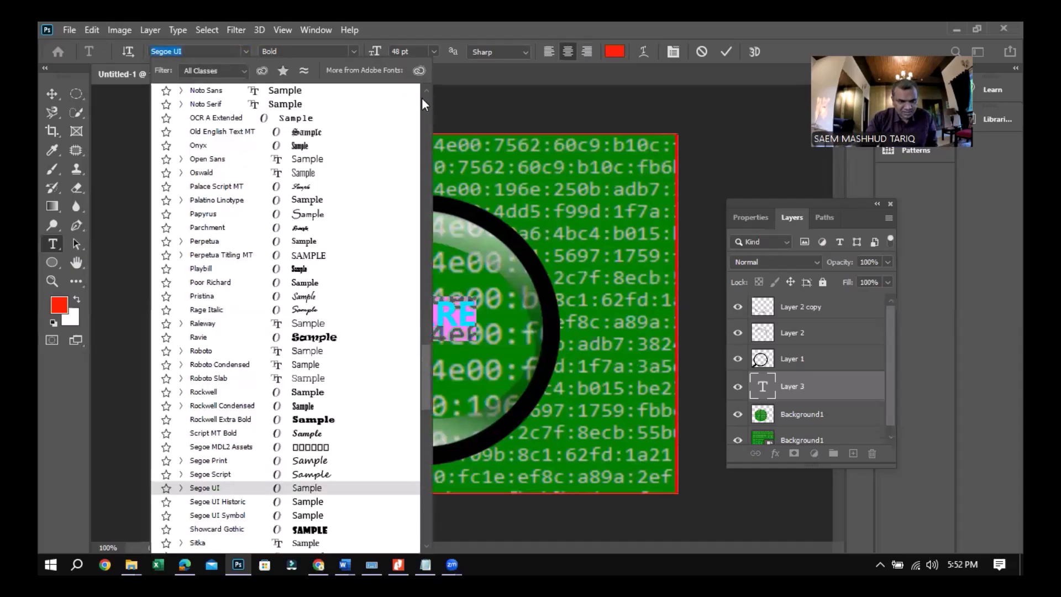
scroll(340, 218, "up", 15)
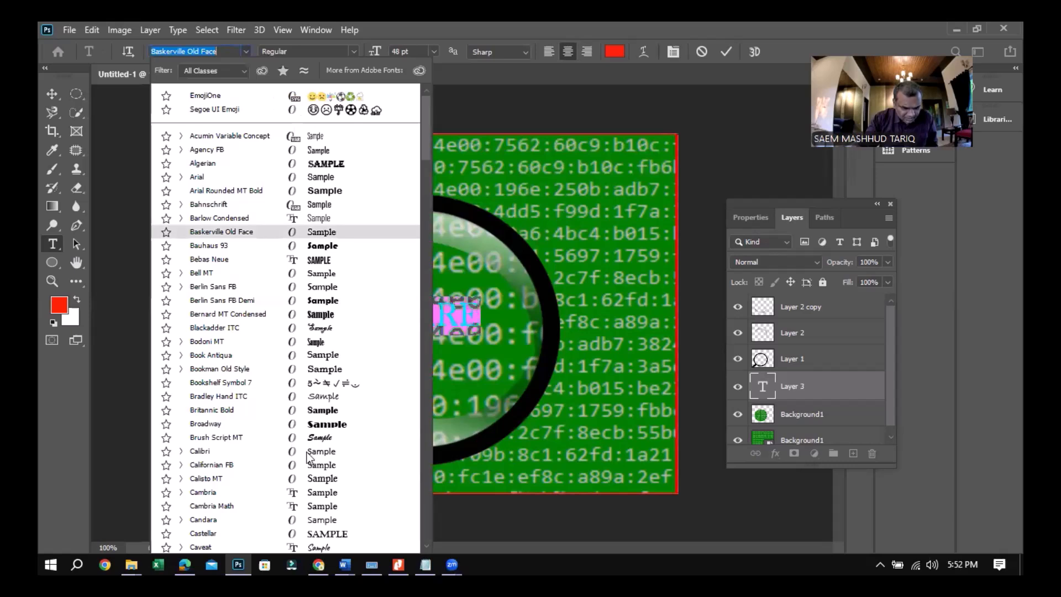
left_click(237, 449)
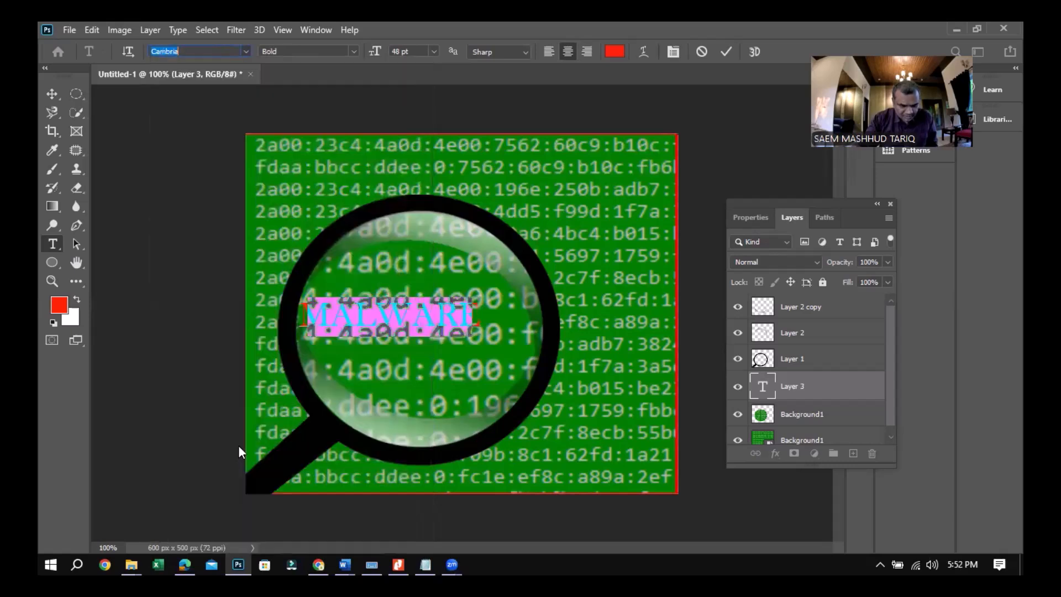
left_click(190, 49)
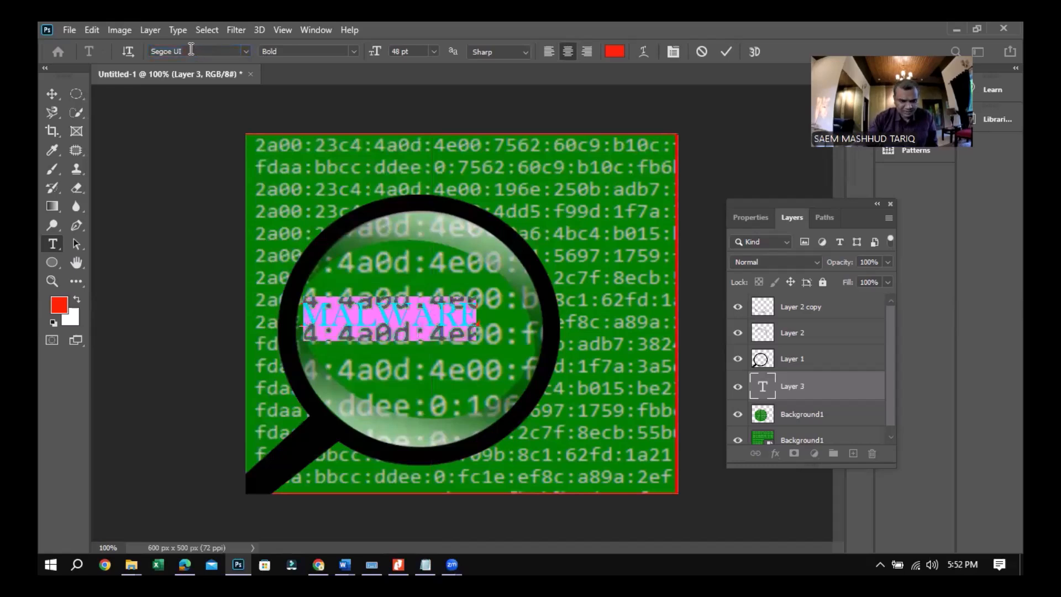
type("Cambria")
key("Down")
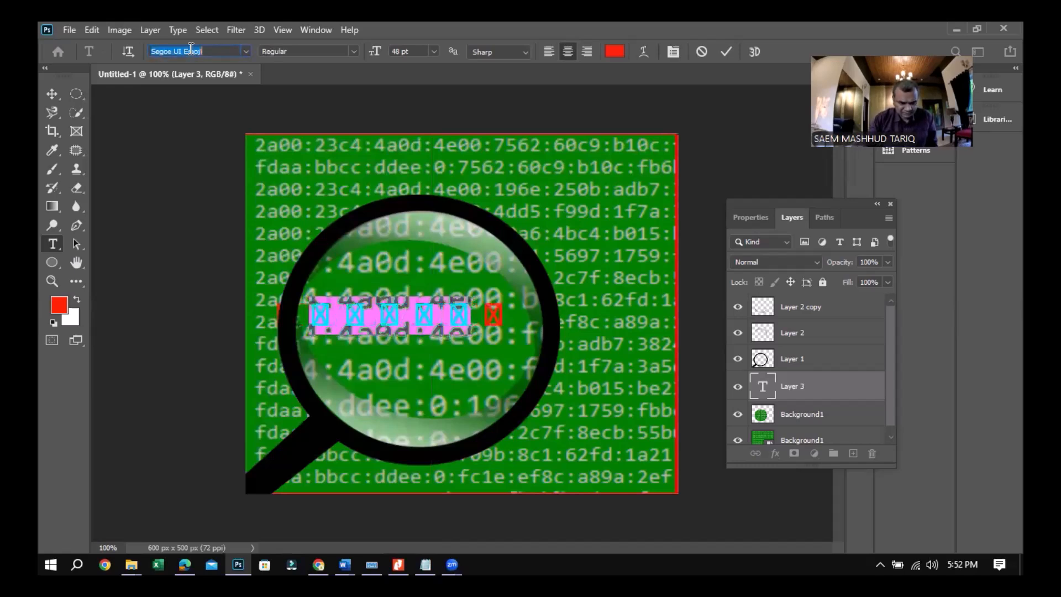
key("Down")
key("Down")
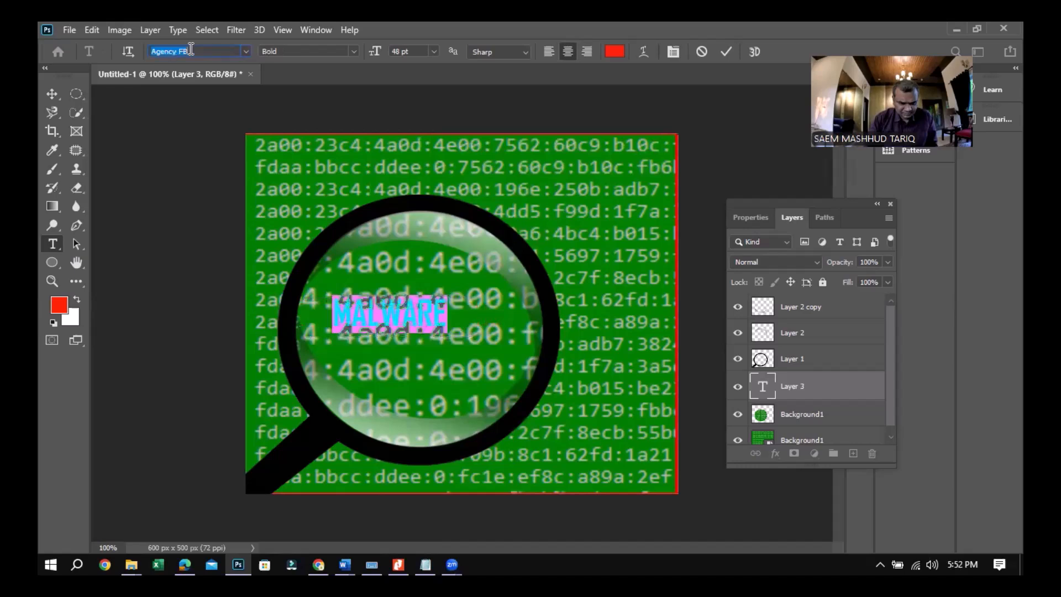
key("Down")
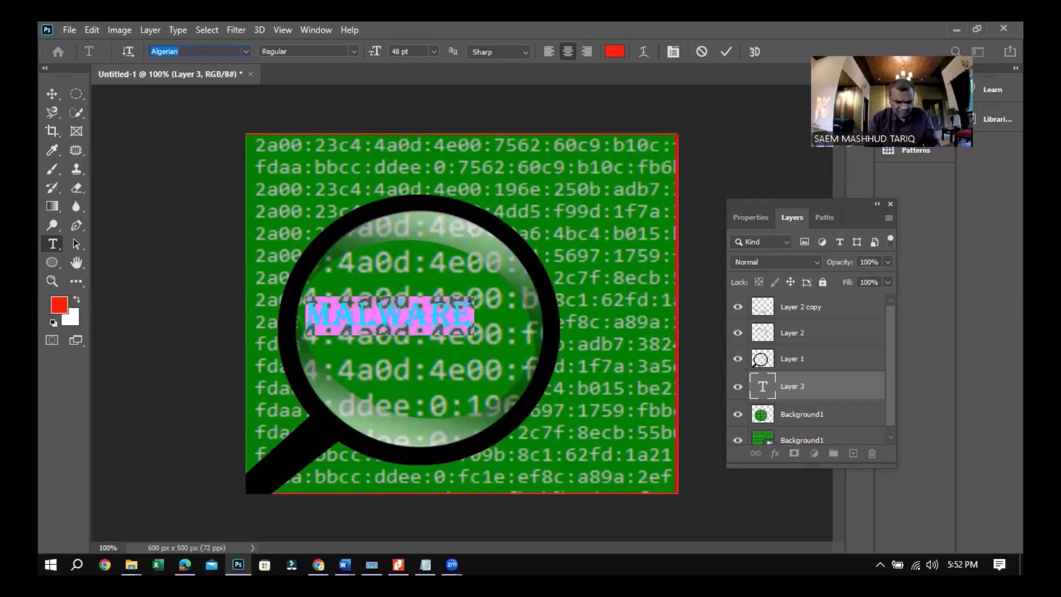
- Try Poor Richard as the font for the whole MALWARE text
type("M")
key("Down")
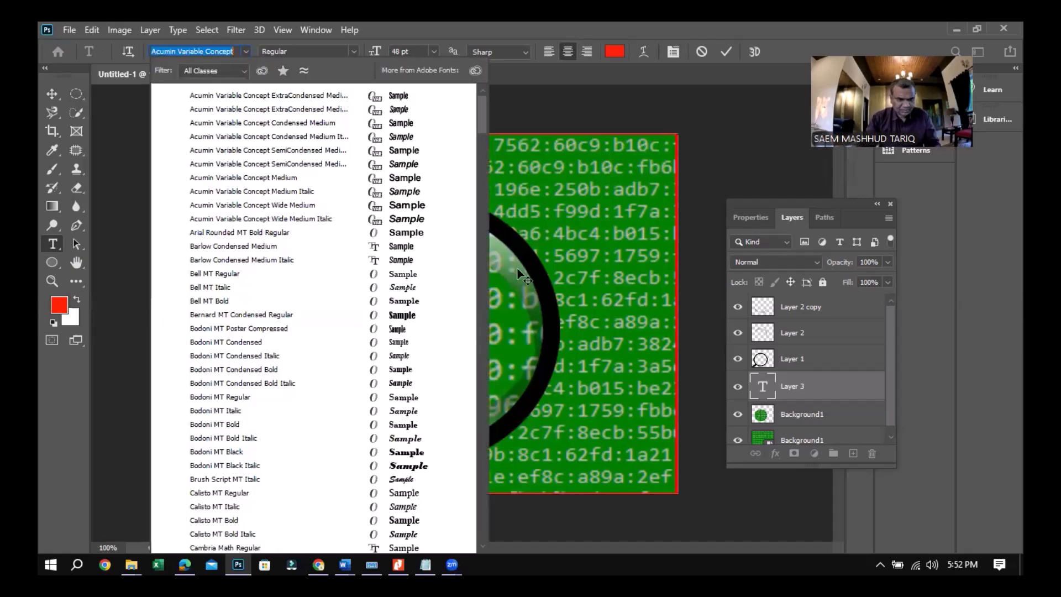
key("Escape")
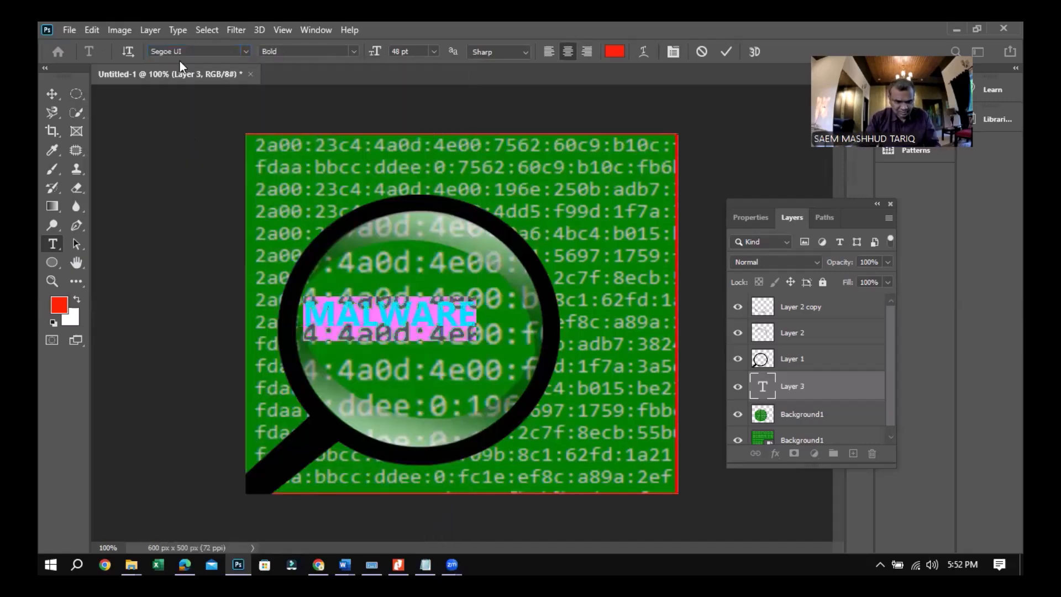
left_click(191, 53)
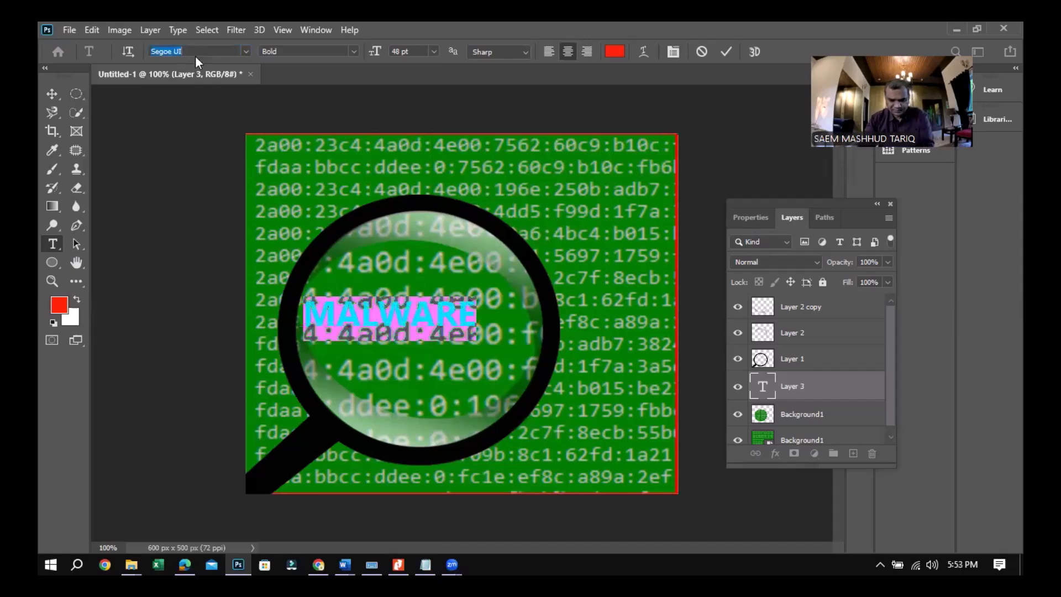
left_click(194, 56)
key("Left")
key("Left")
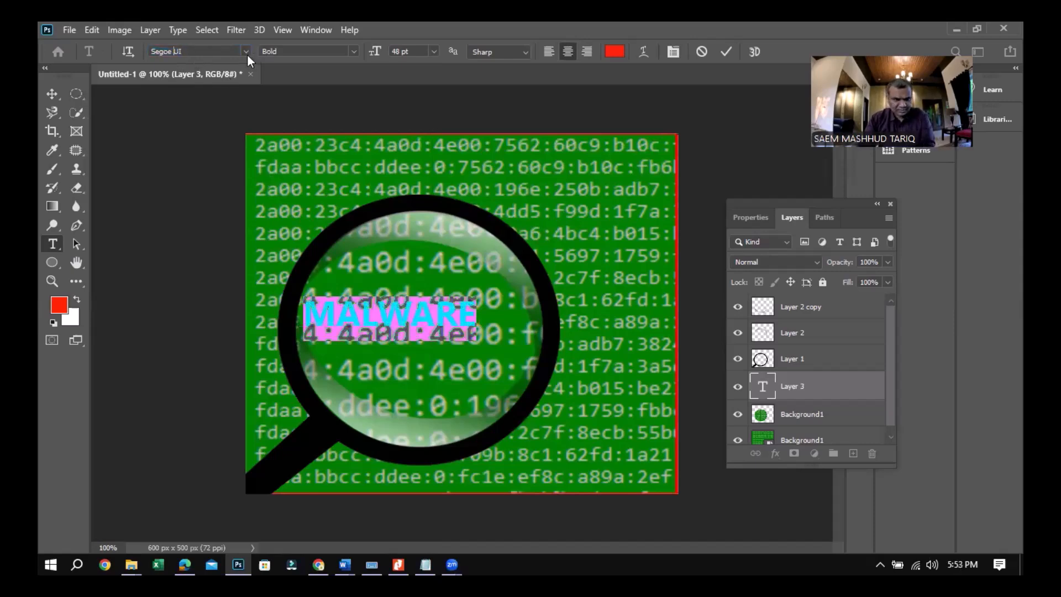
left_click(246, 51)
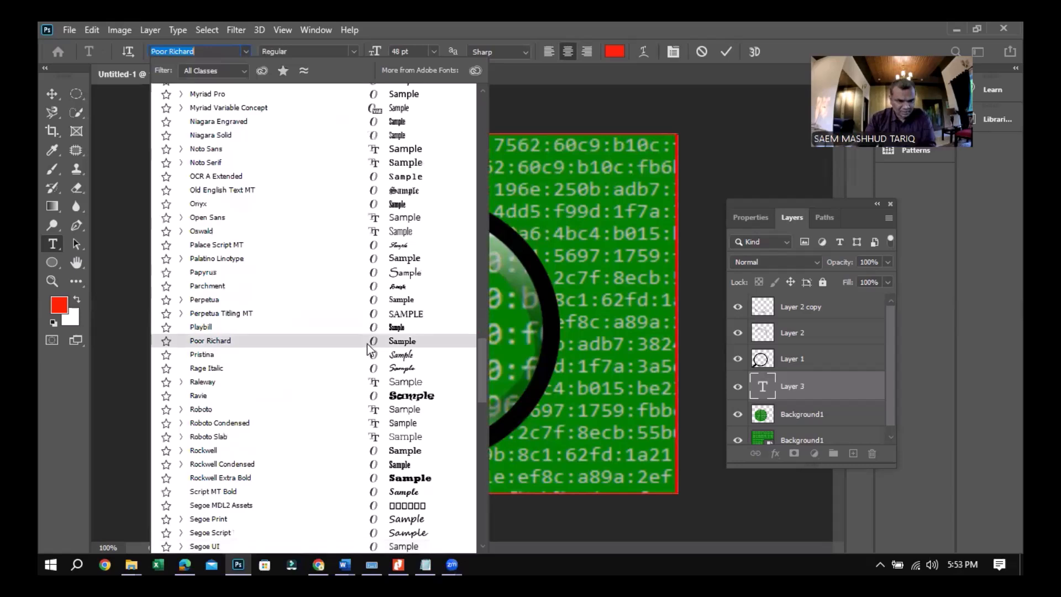
left_click(368, 340)
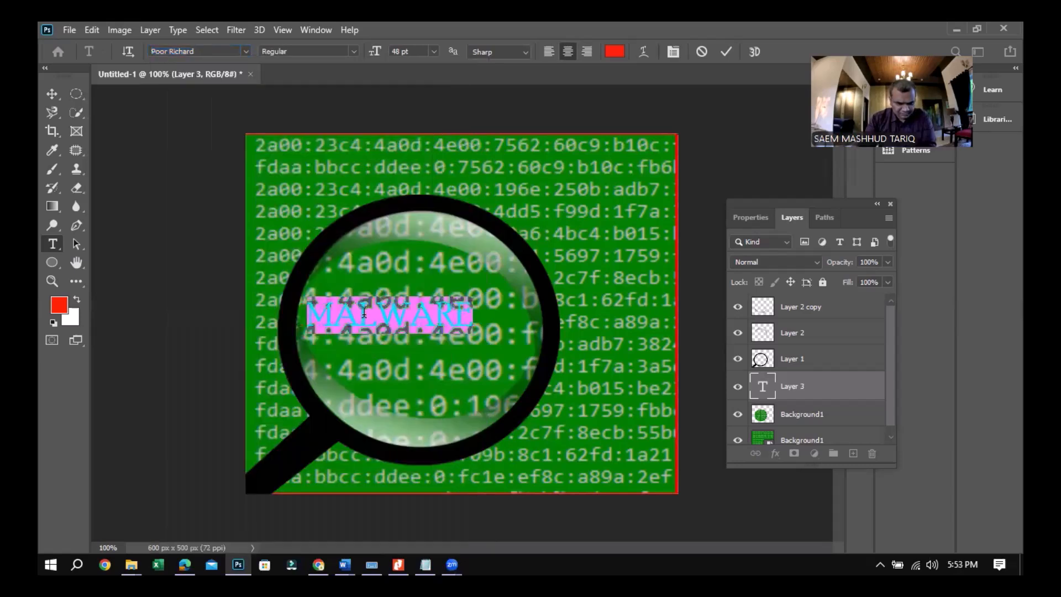
- Commit the MALWARE text layer and shorten its wording to MALWA by deleting the last two letters
left_click(409, 315)
key("shift+End")
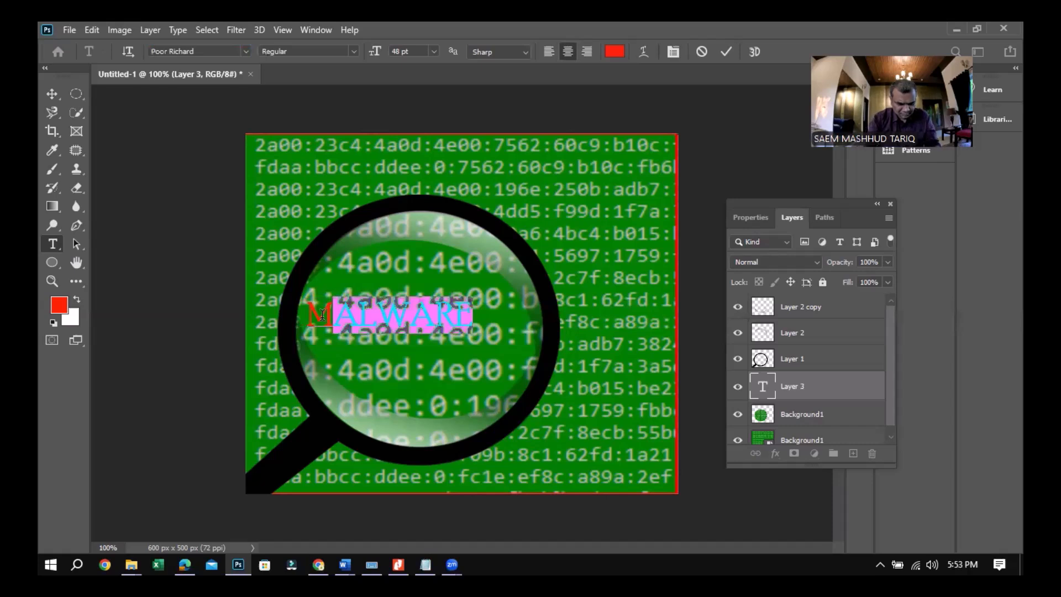
left_click(322, 314)
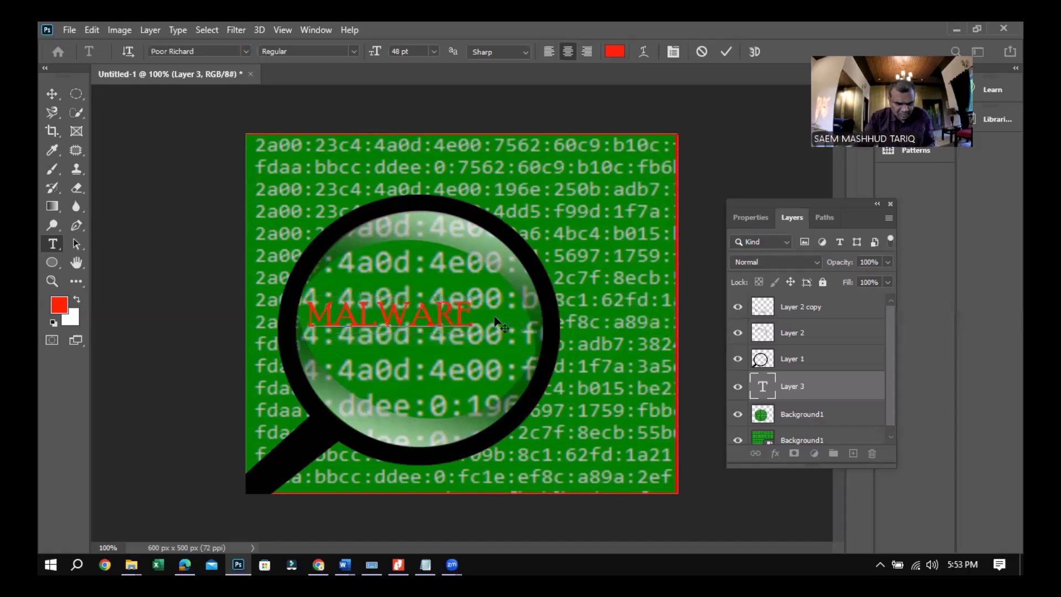
key("ctrl+a")
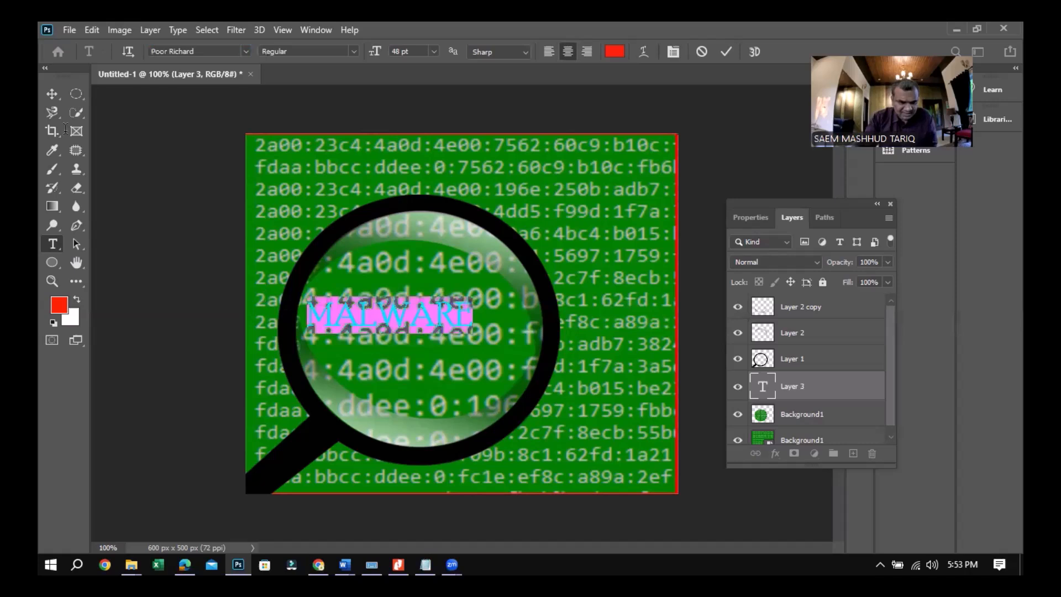
left_click(54, 96)
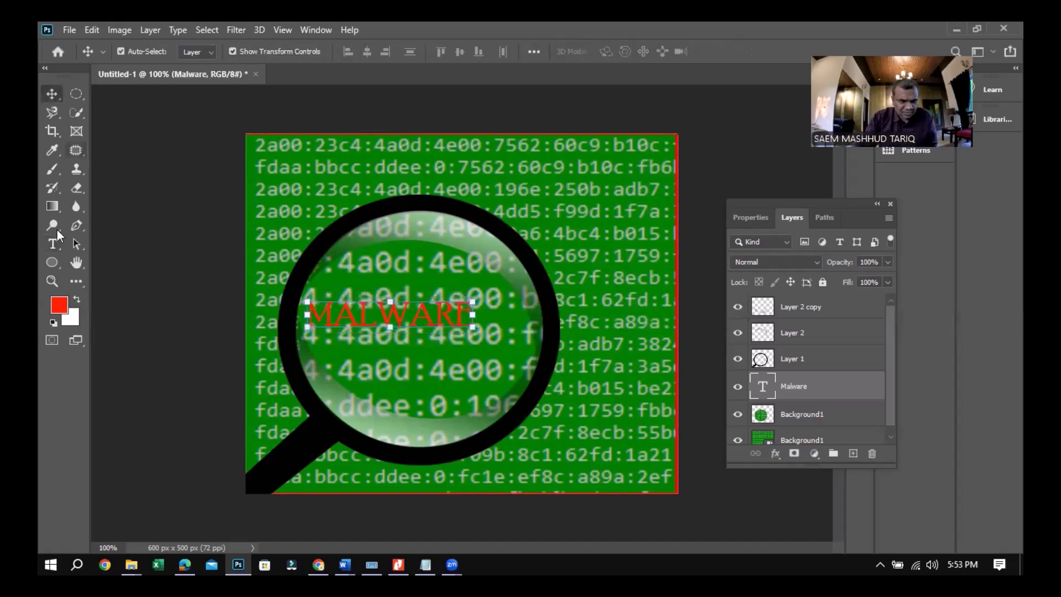
key("t")
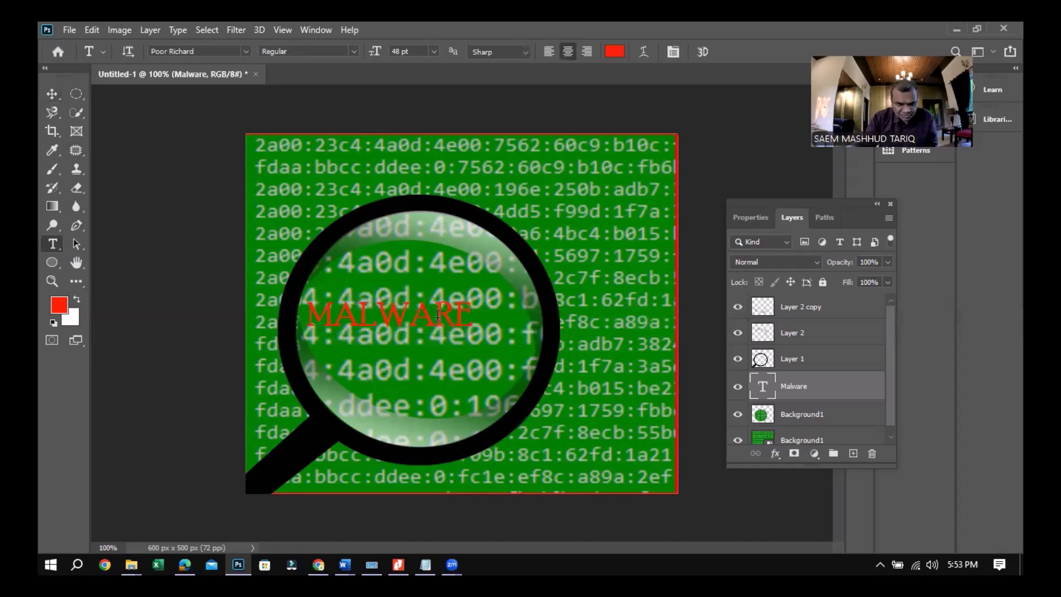
left_click(456, 315)
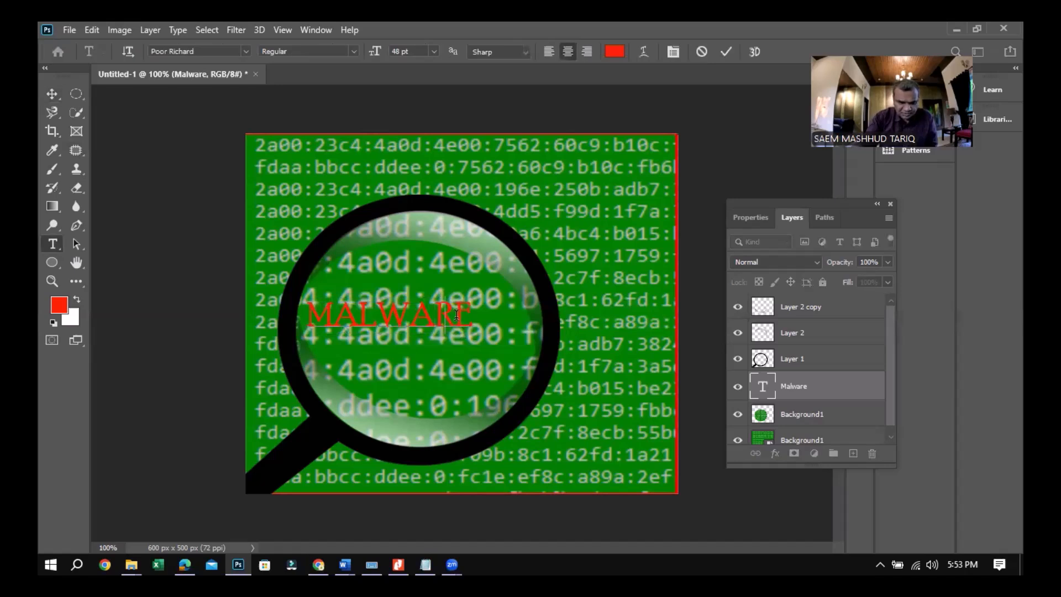
key("BackSpace")
key("BackSpace")
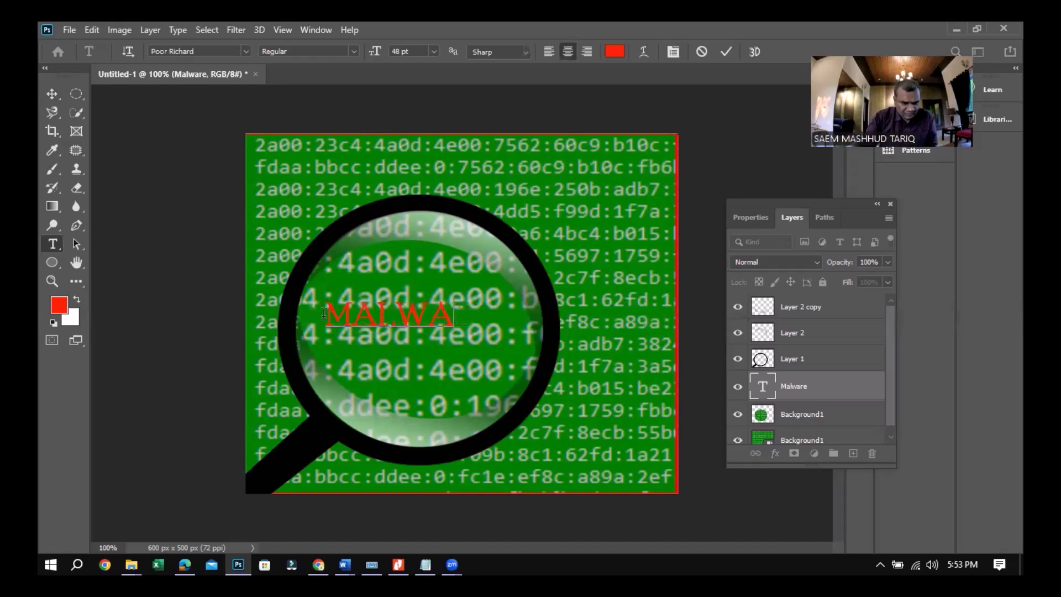
- Set the font of the whole MALWA text to Calibri
key("shift+Right")
key("shift+Right")
key("shift+Right")
key("shift+Right")
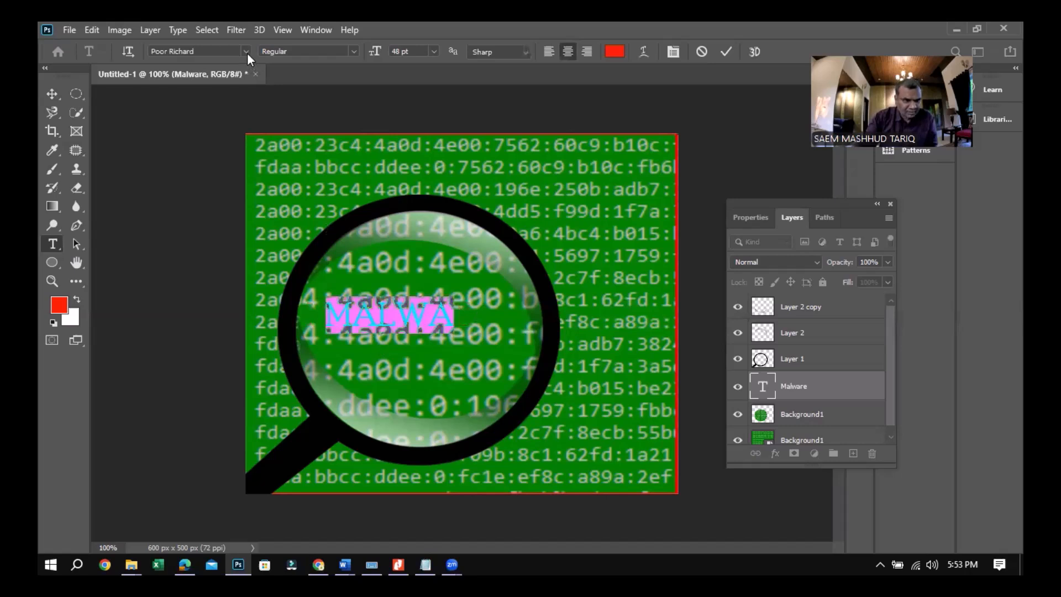
left_click(246, 51)
type("Bradley Hand ITC")
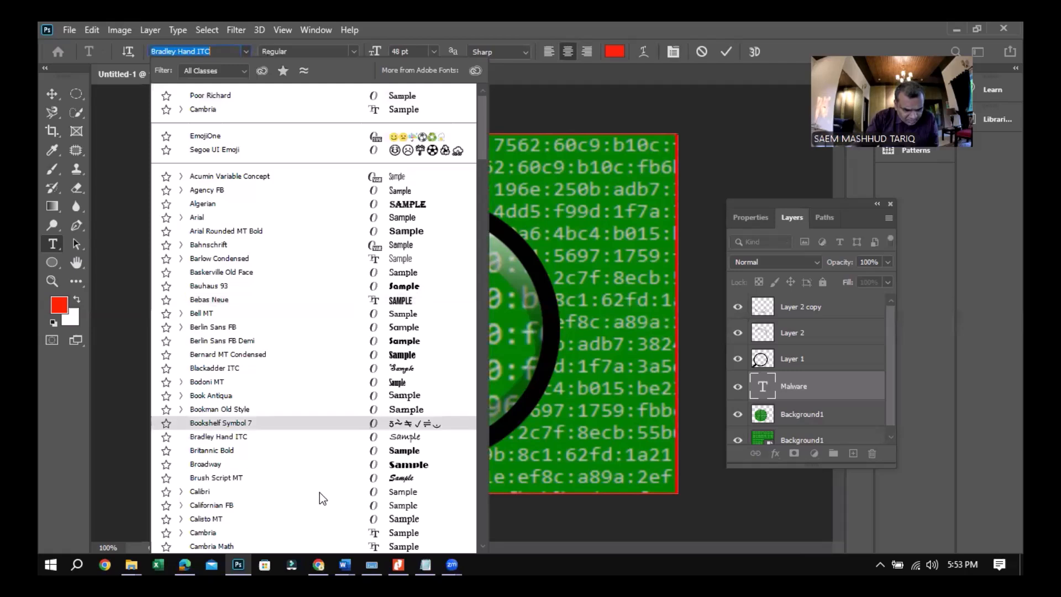
left_click(320, 491)
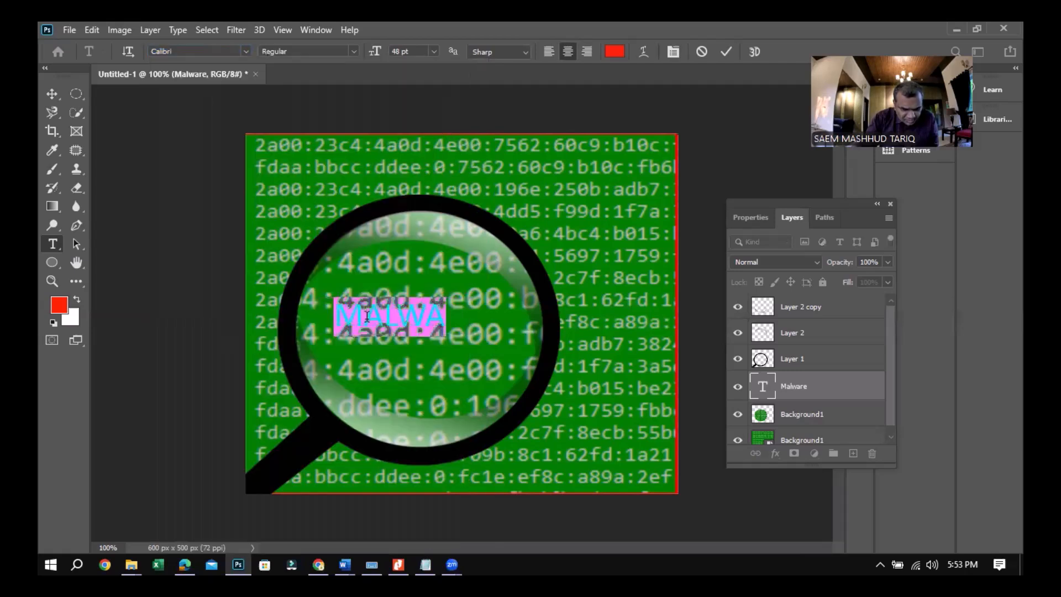
left_click(367, 316)
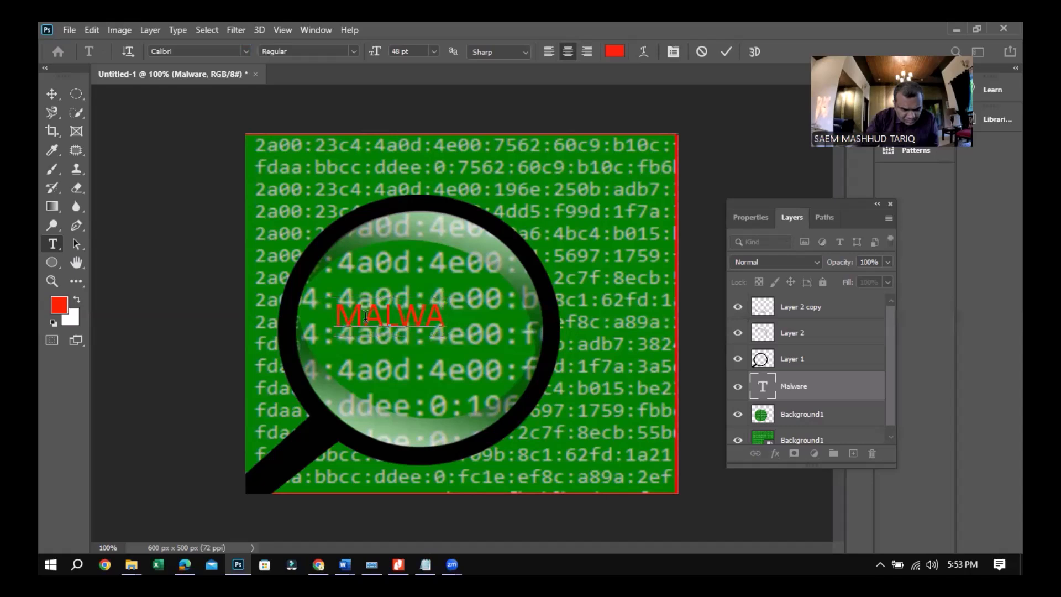
- Move the MALWA text against the lens's right rim and compare its placement with the Task 1 reference image
left_click(52, 94)
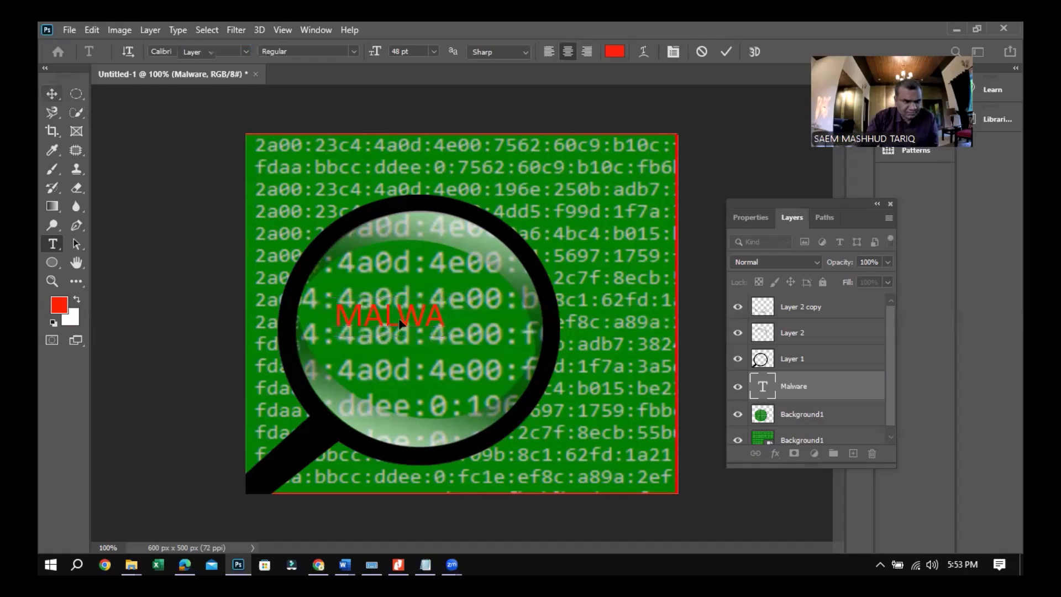
left_click_drag(453, 329, 557, 341)
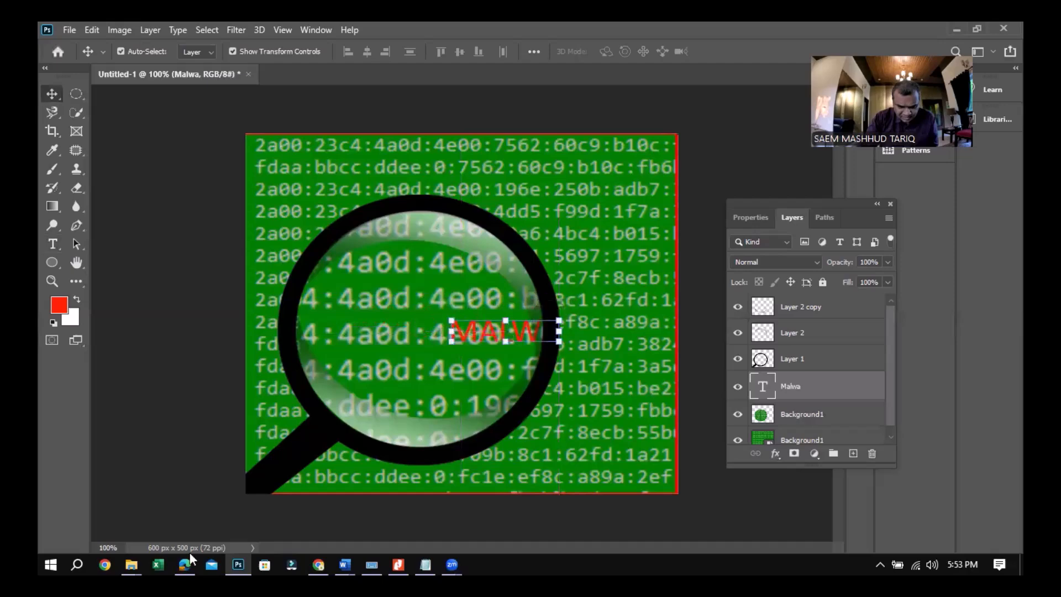
mouse_move(182, 561)
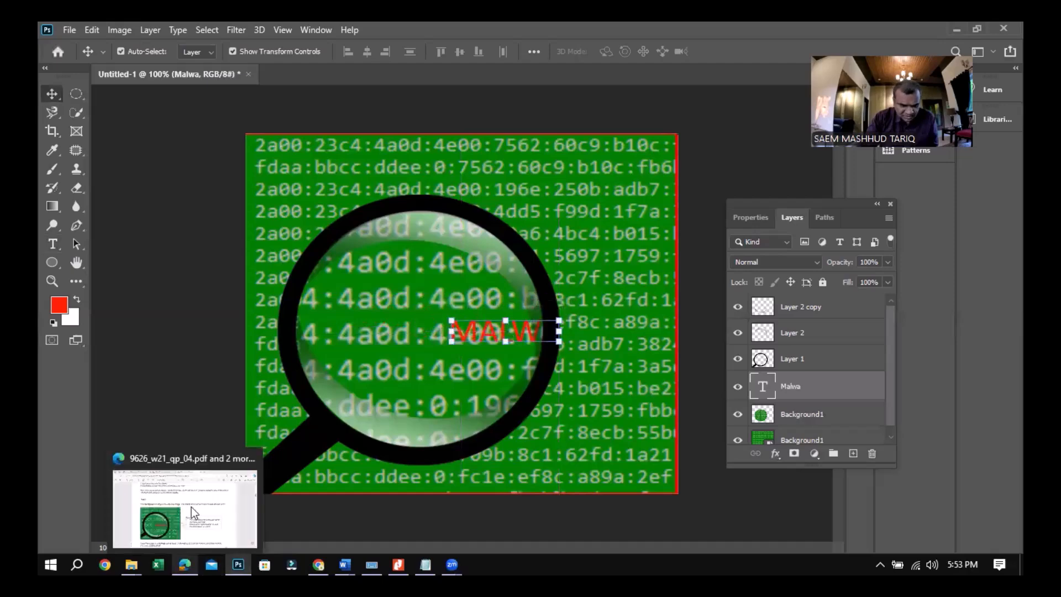
left_click(192, 506)
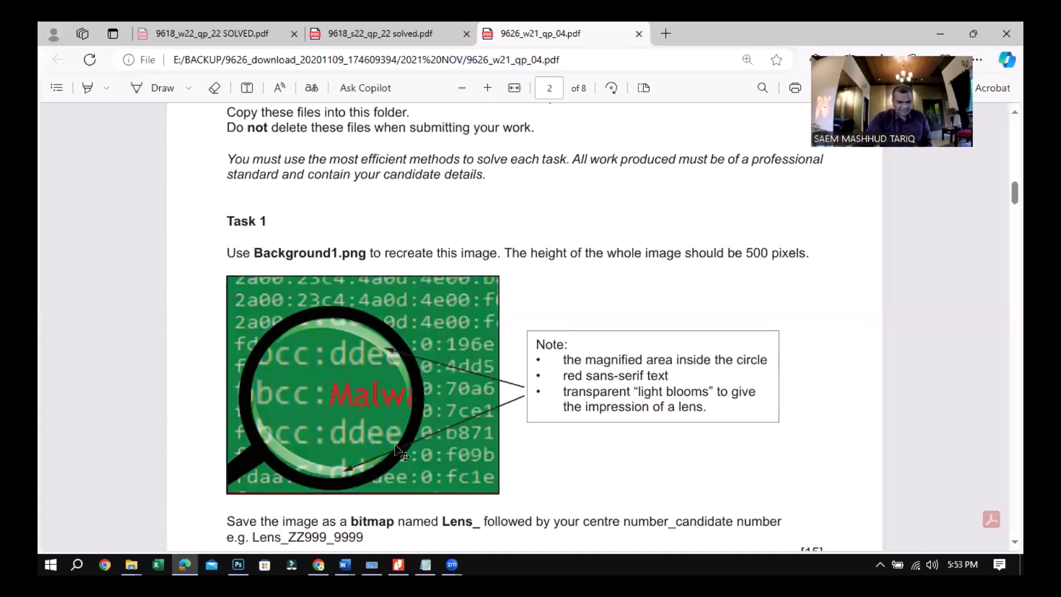
key("alt+Tab")
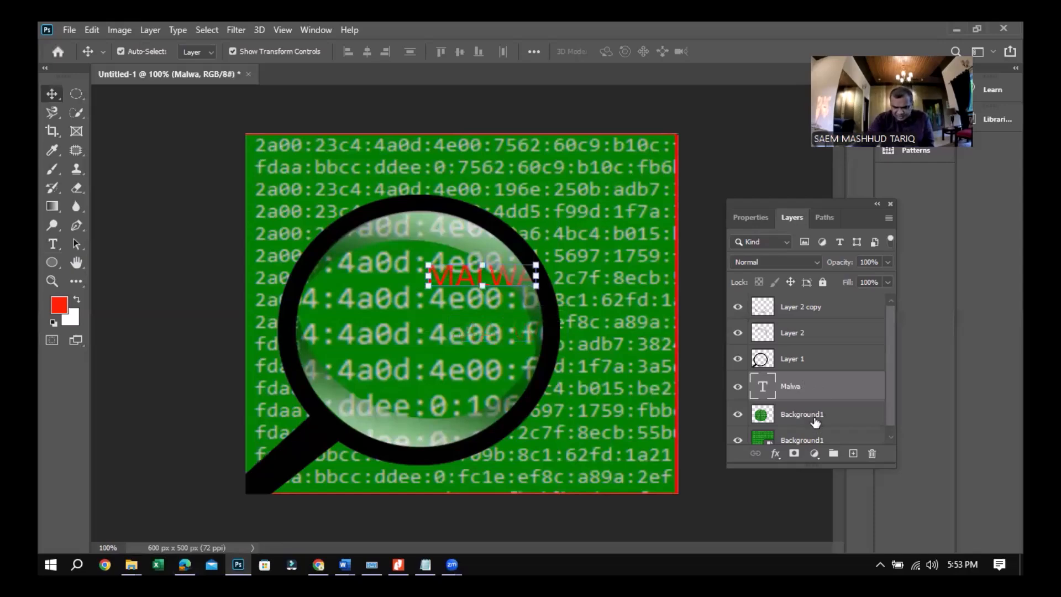
- Stretch a plain green strip of the magnified Background1 layer to about 415% height, covering the 4e00:f characters in the row beneath it
left_click(504, 361)
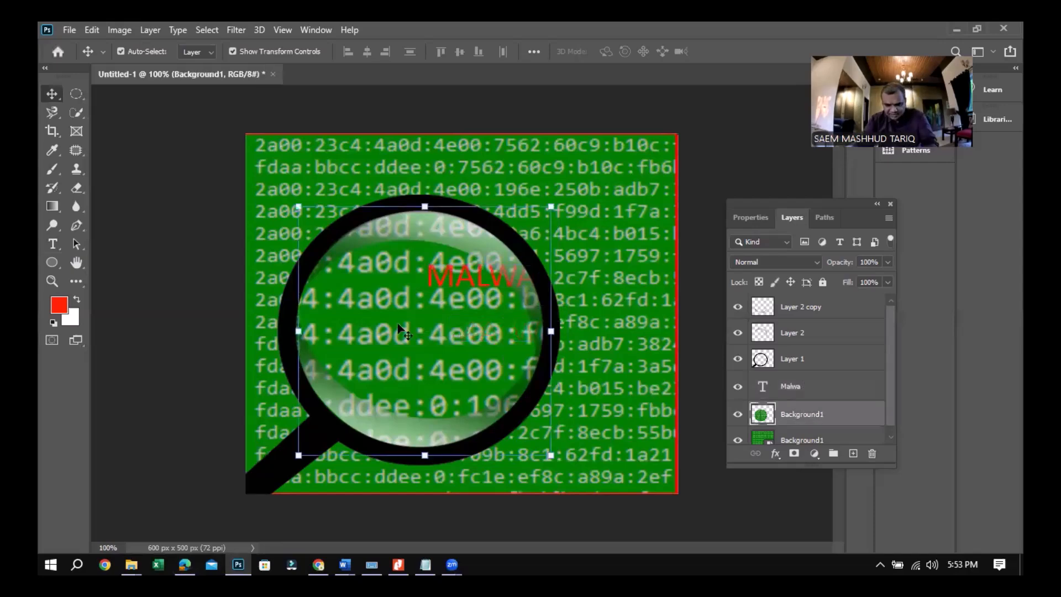
scroll(398, 328, "up", 2)
scroll(401, 329, "up", 3)
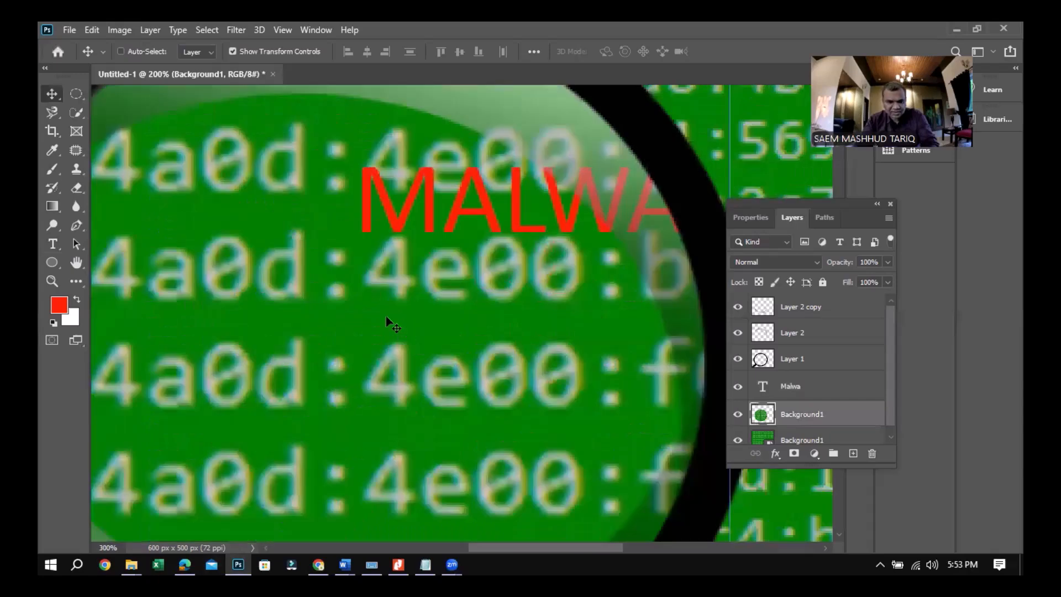
left_click(75, 95)
key("shift+m")
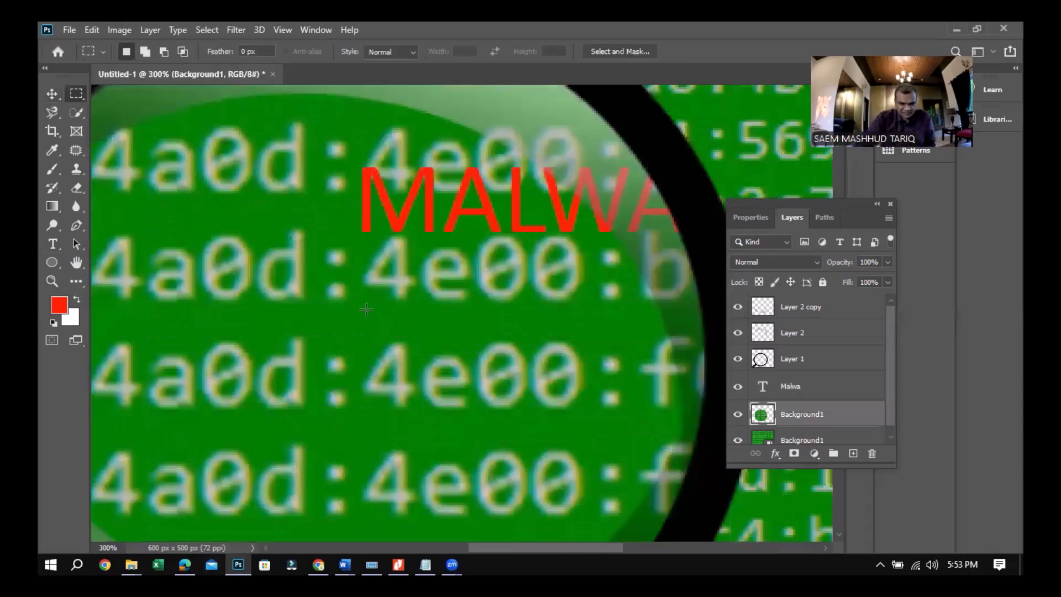
left_click_drag(362, 308, 697, 333)
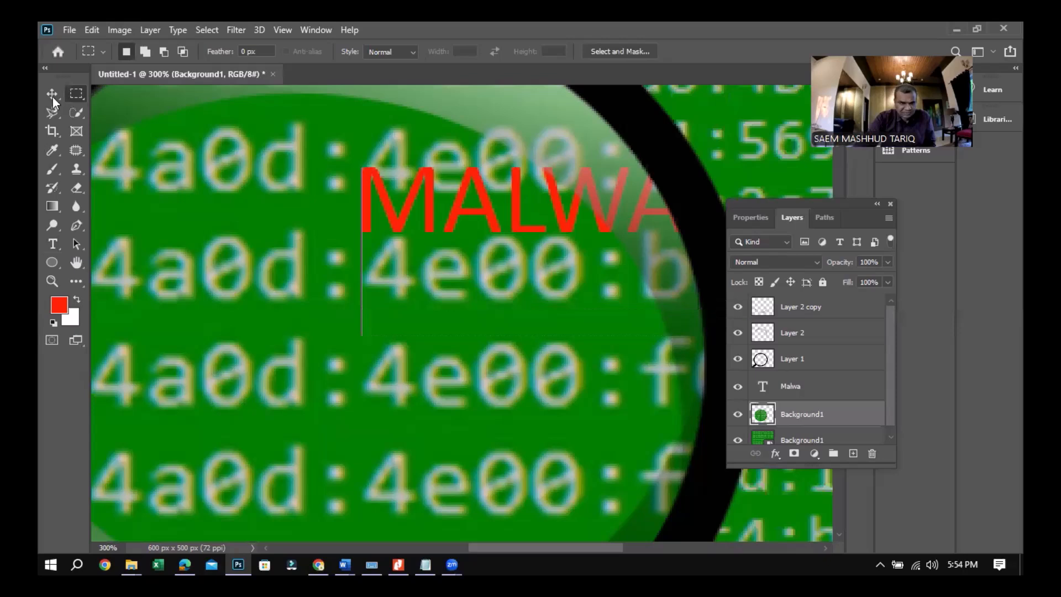
left_click(53, 97)
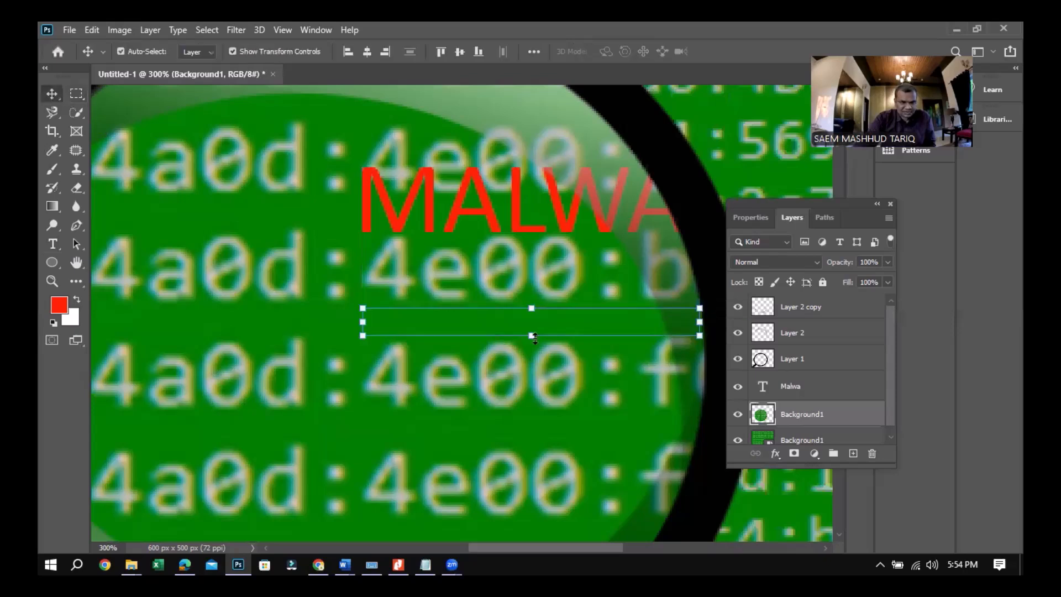
left_click_drag(535, 349, 540, 425)
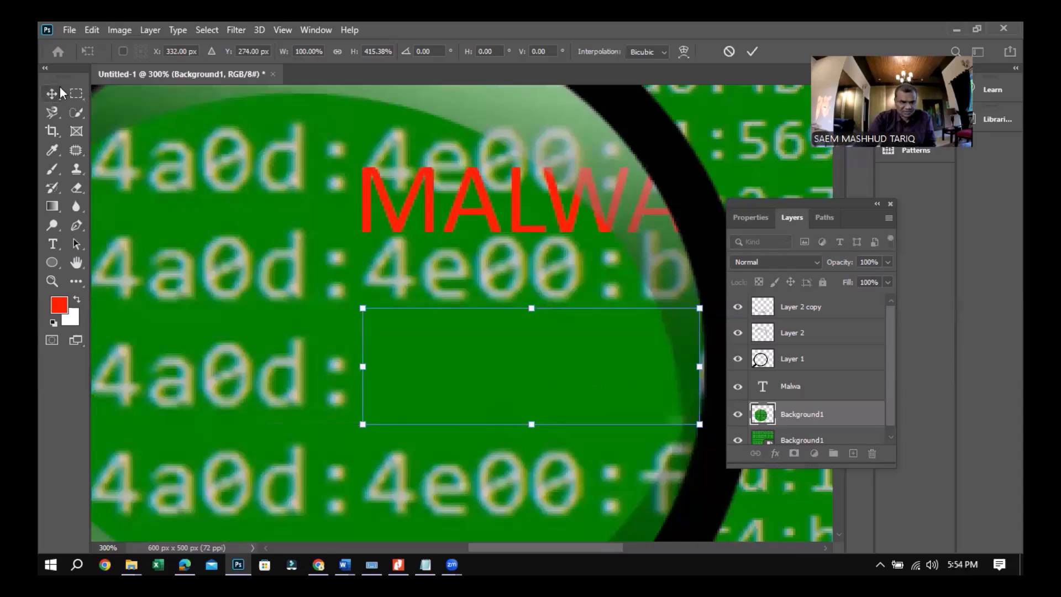
left_click(52, 94)
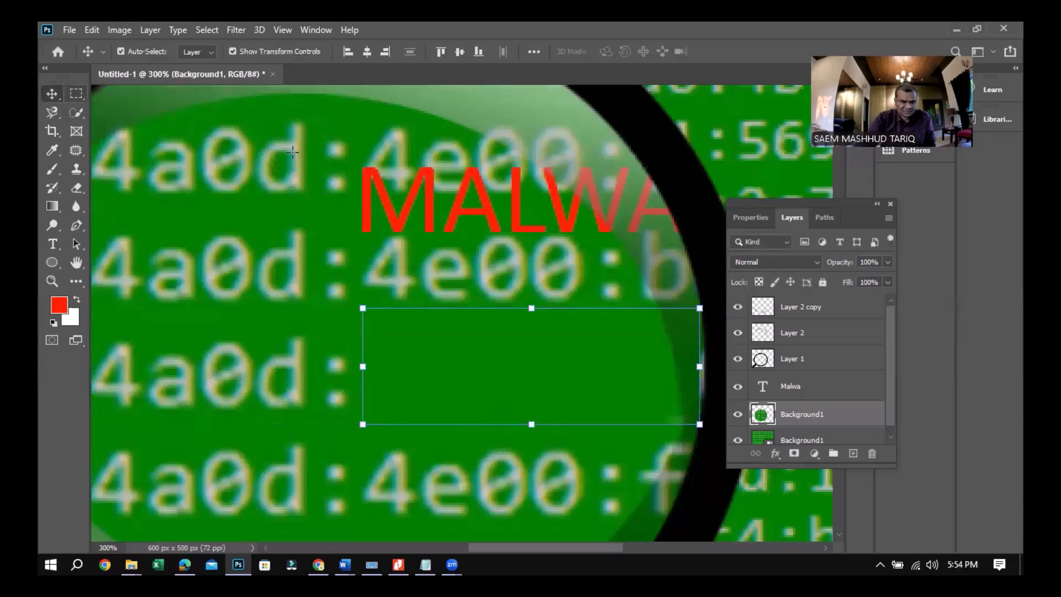
key("m")
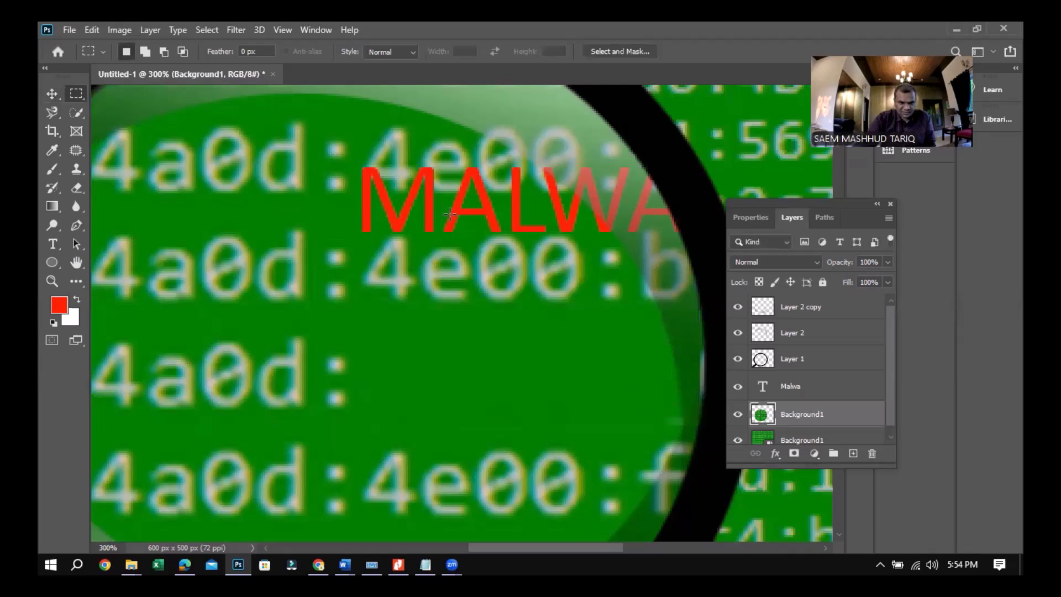
- Move the MALWA text into the cleared green gap after 4a0d: so its end runs under the lens rim
left_click(52, 96)
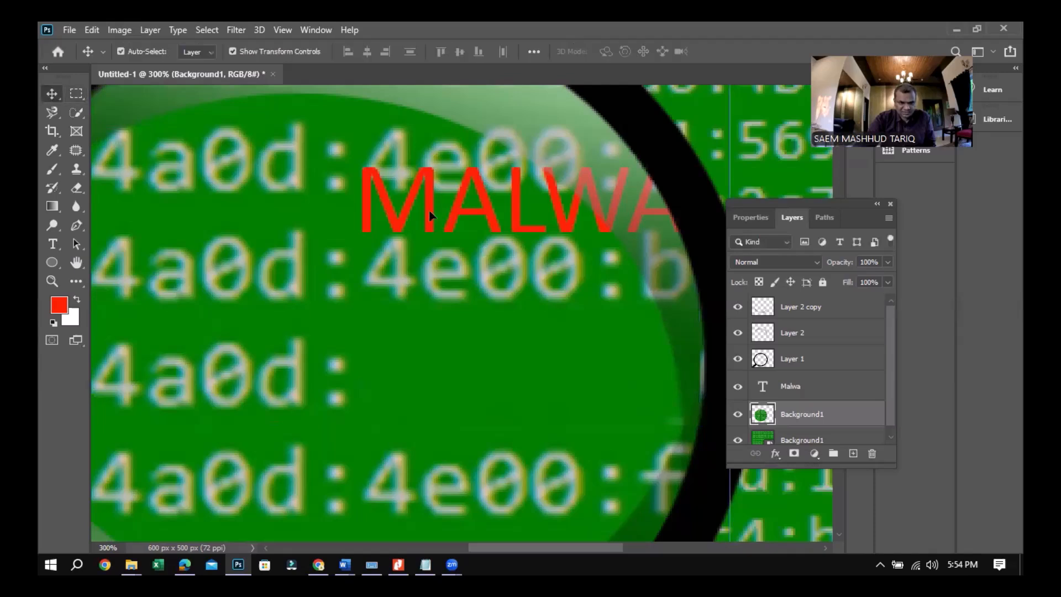
left_click_drag(431, 222, 511, 421)
left_click_drag(410, 346, 414, 348)
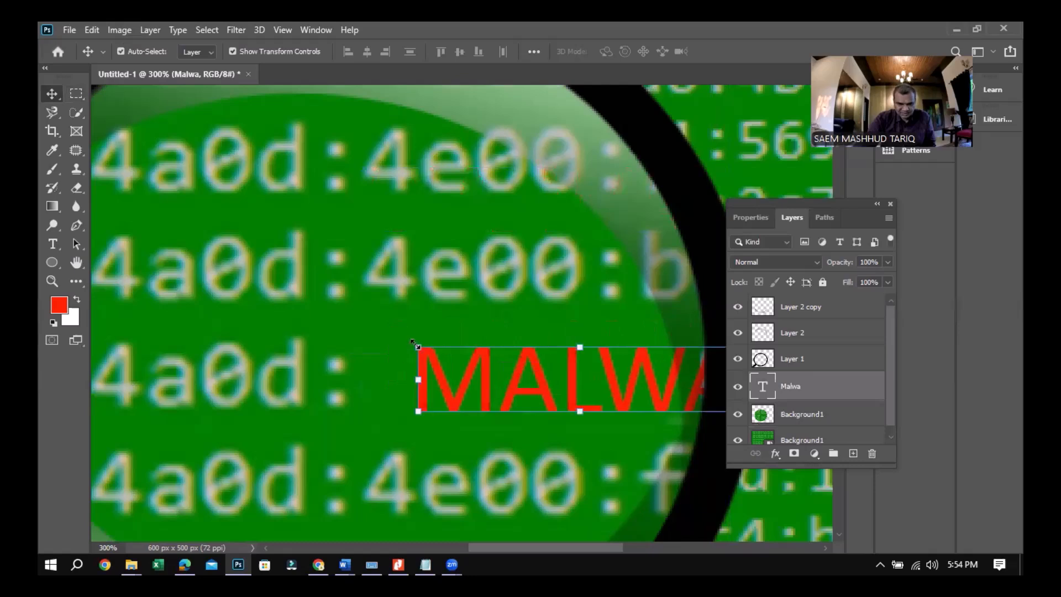
- Enlarge the MALWA text to about 117% so it starts just after the 4a0d: characters and still runs under the lens rim
left_click(414, 354)
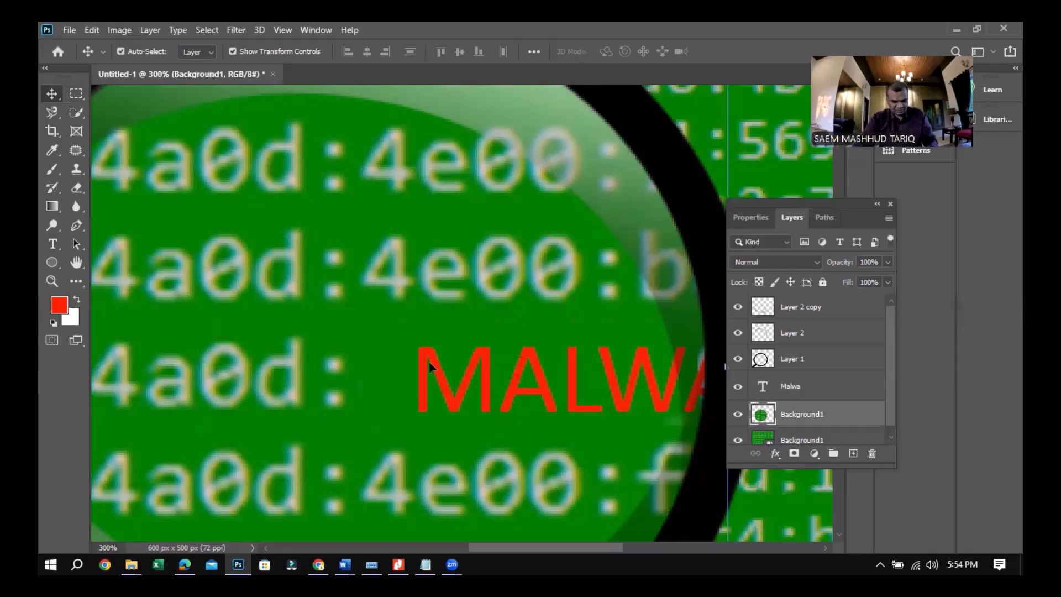
key("ctrl")
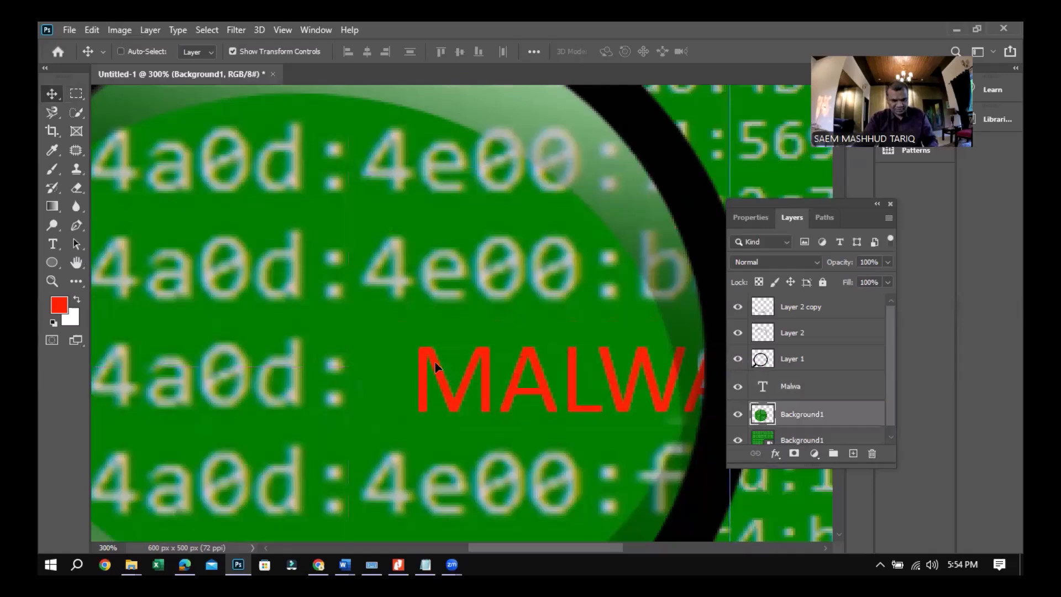
left_click(416, 349)
key("ctrl+t")
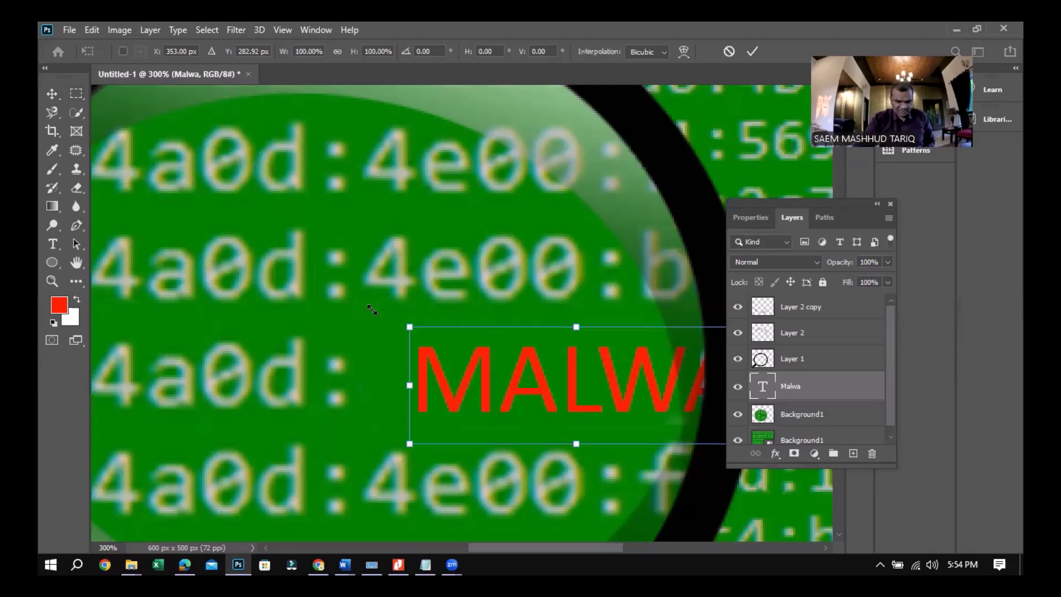
left_click_drag(372, 310, 354, 305)
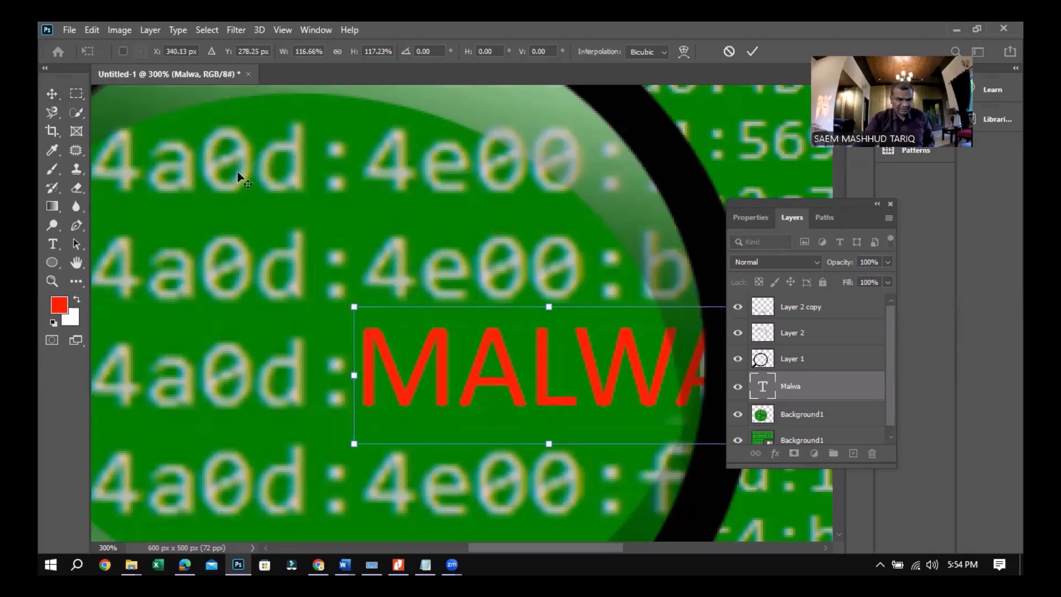
key("Return")
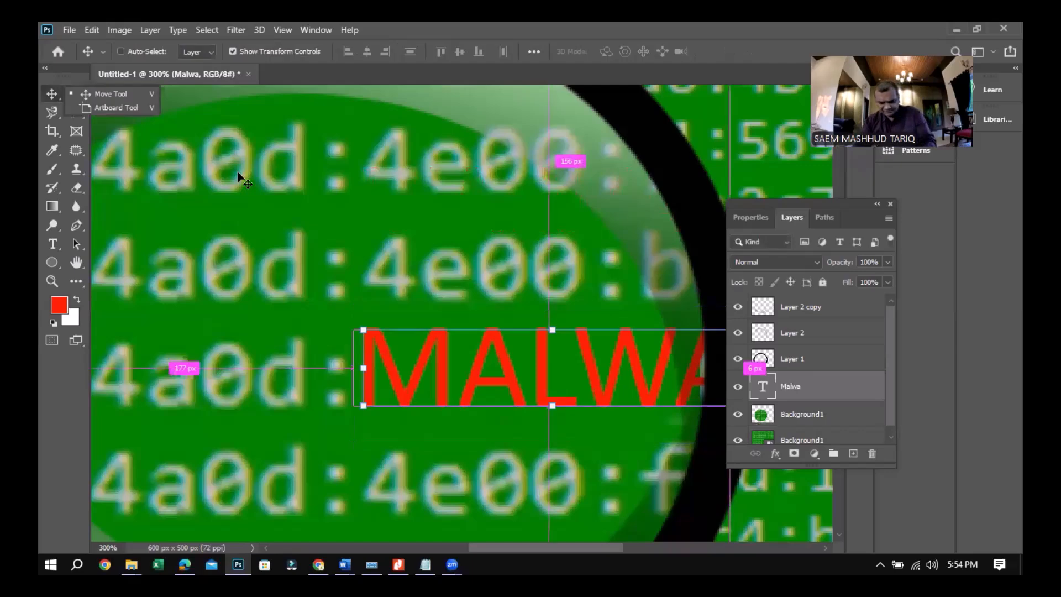
- Compare the whole lens image with the Task 1 reference in the exam PDF and read the instructions for saving it
key("ctrl+1")
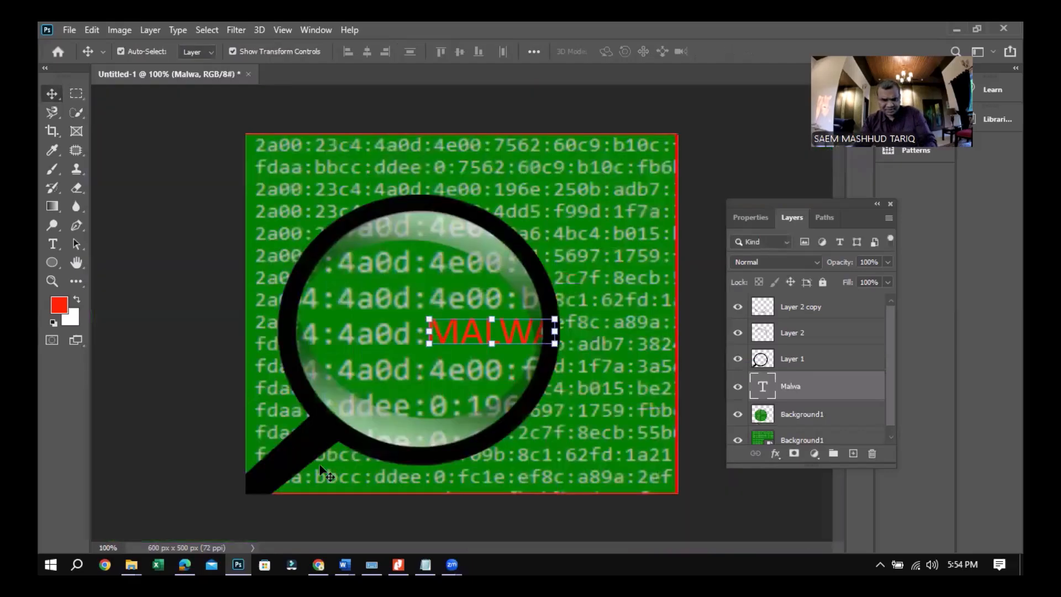
left_click(186, 557)
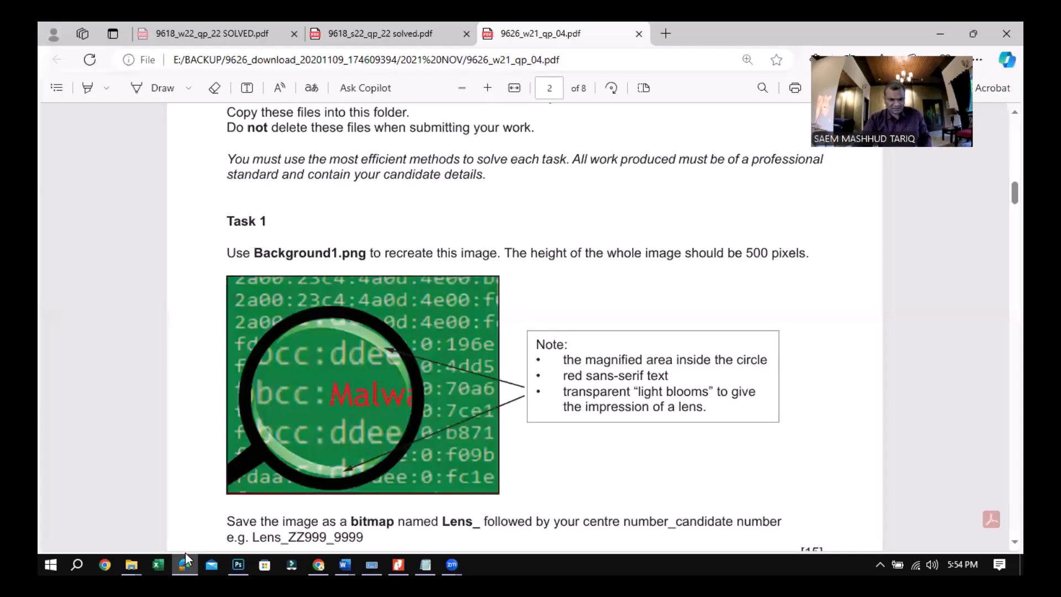
left_click(184, 552)
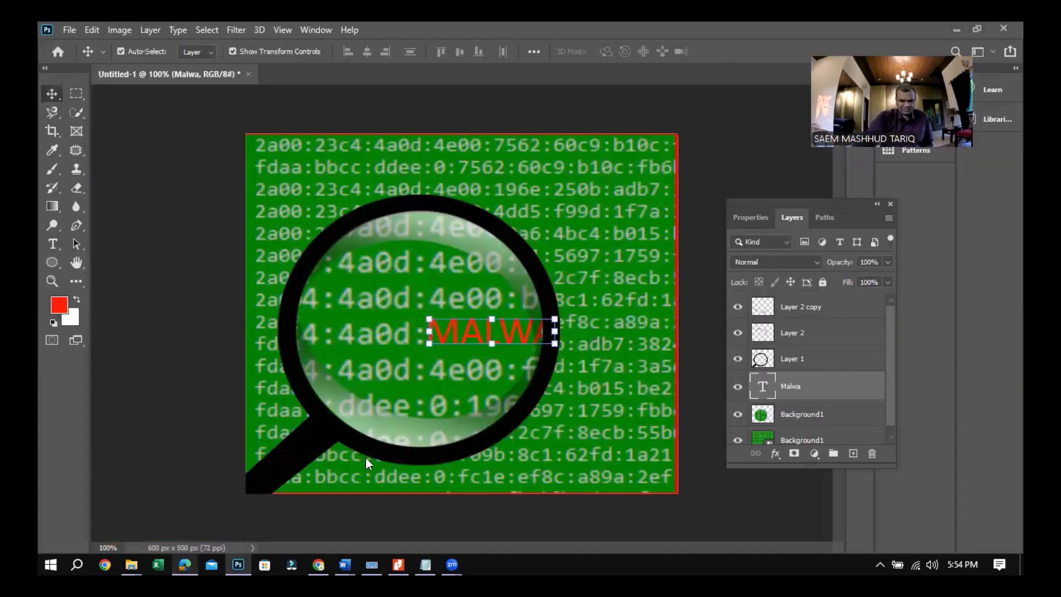
key("alt+Tab")
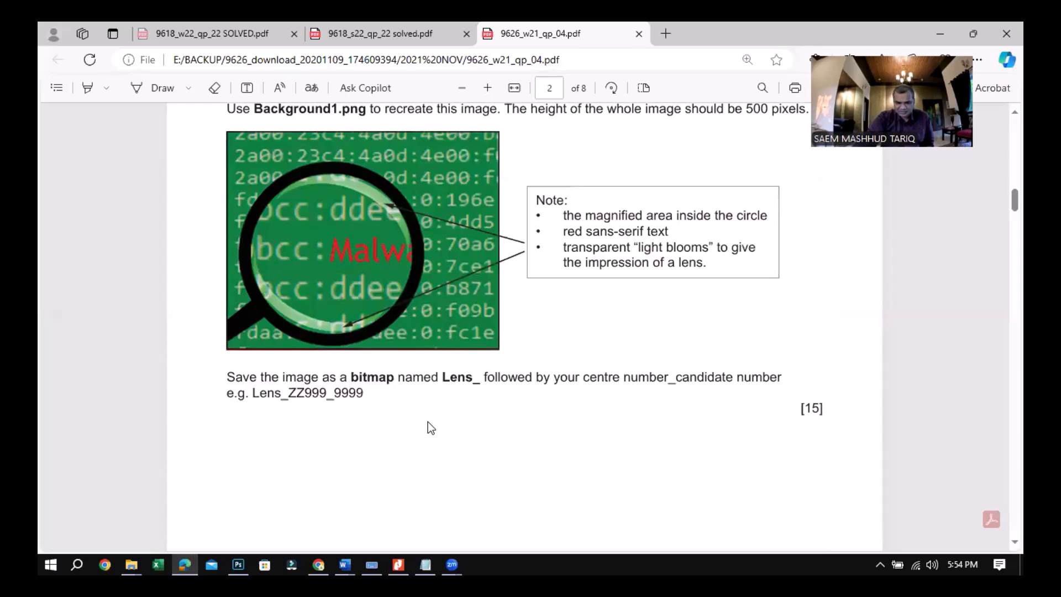
scroll(432, 428, "down", 5)
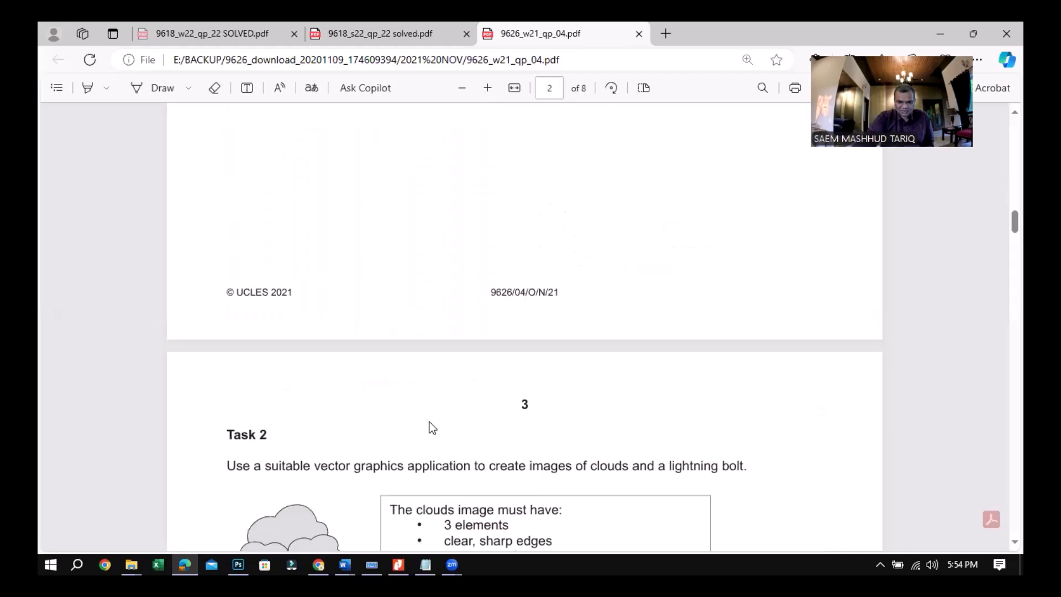